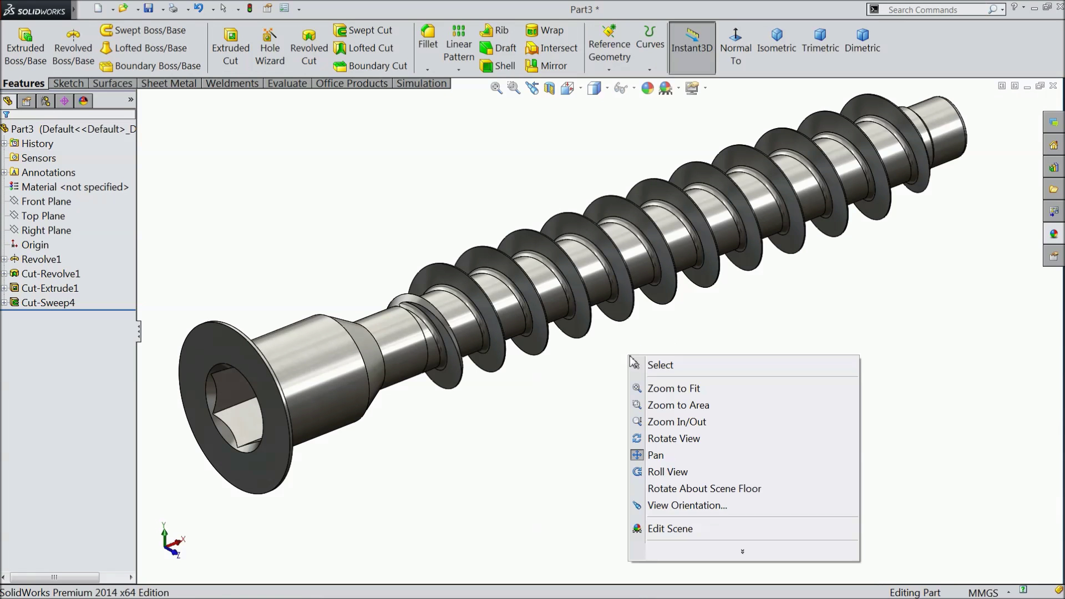
Orbit the finished screw to inspect its thread, then select the Front Plane
click(638, 364)
middle_drag(601, 396, 697, 366)
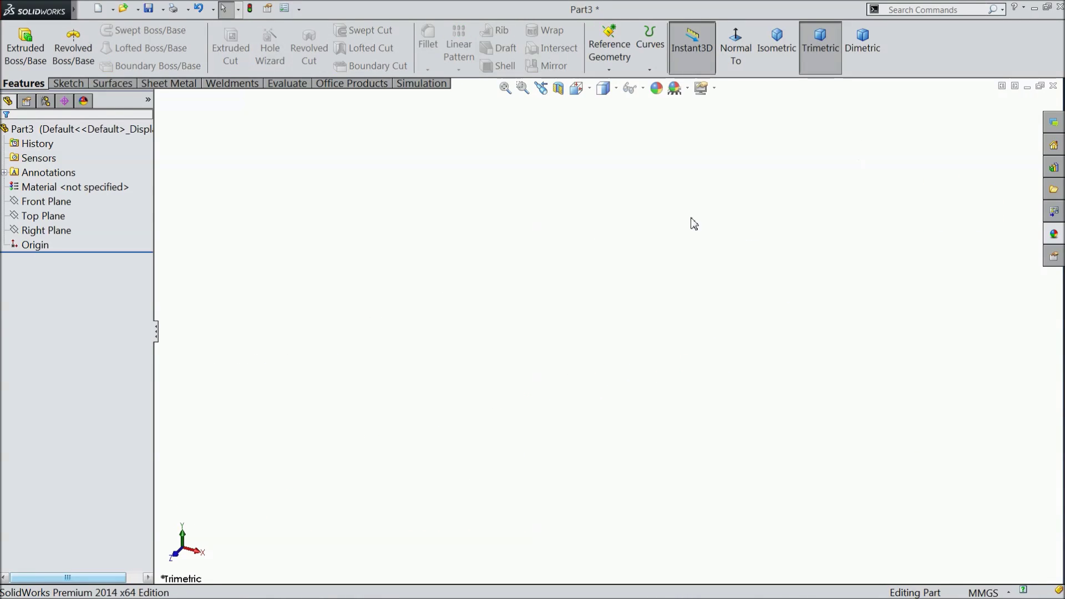
click(46, 201)
Sketch on the Front Plane with a horizontal centerline from right of the origin to the origin
click(63, 176)
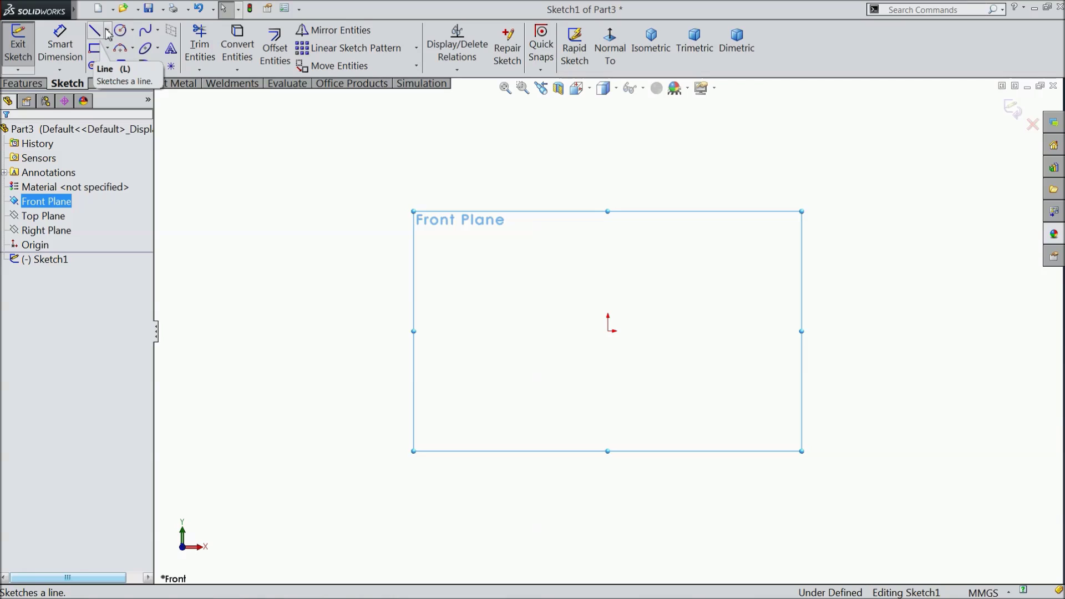
click(107, 31)
click(117, 65)
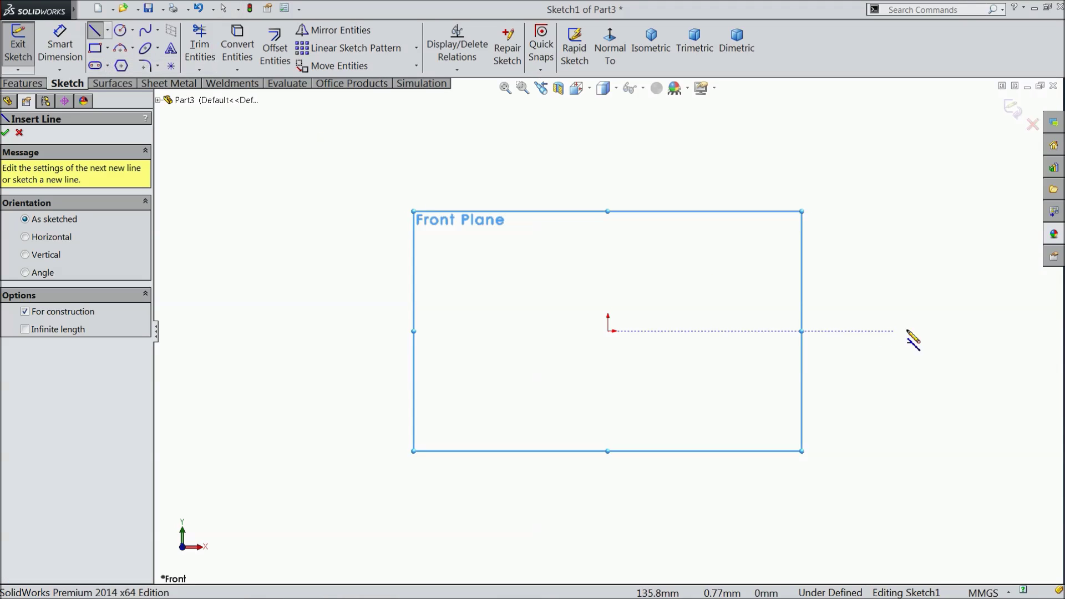
click(989, 331)
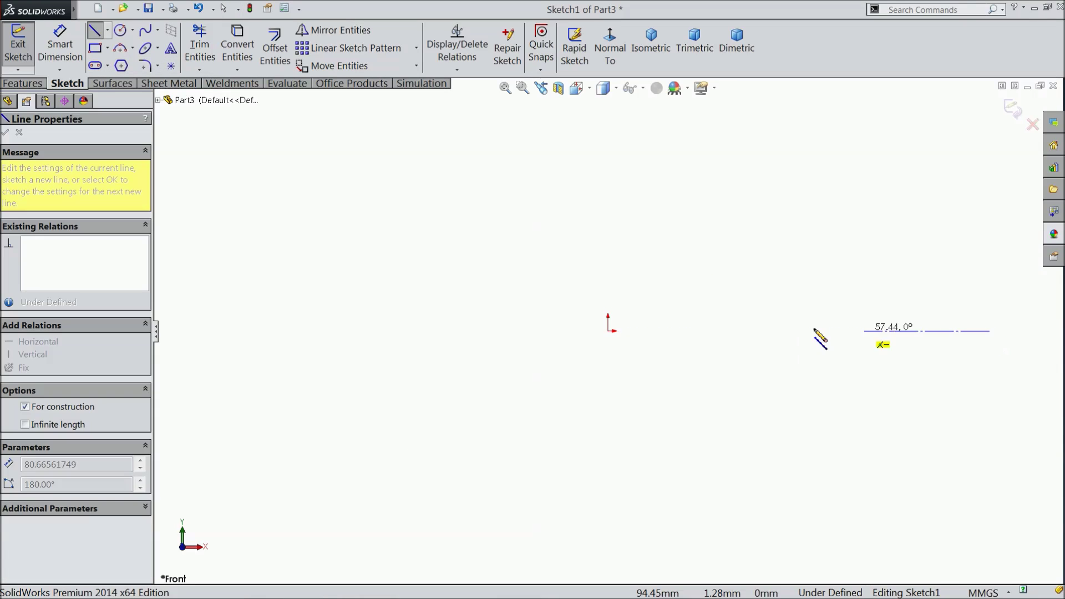
click(608, 331)
right_click(487, 233)
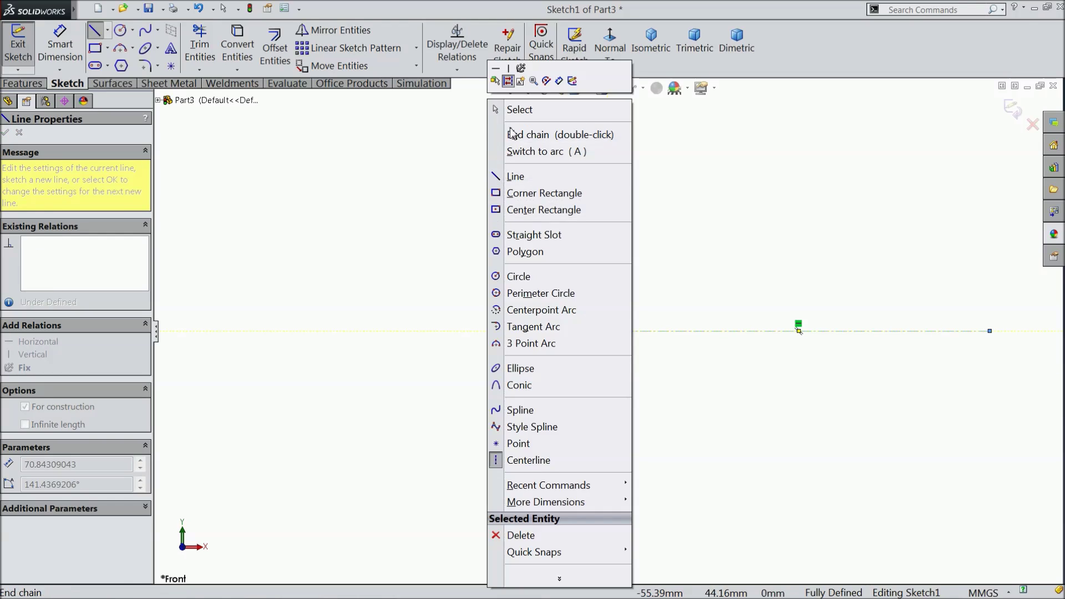
click(505, 111)
click(94, 30)
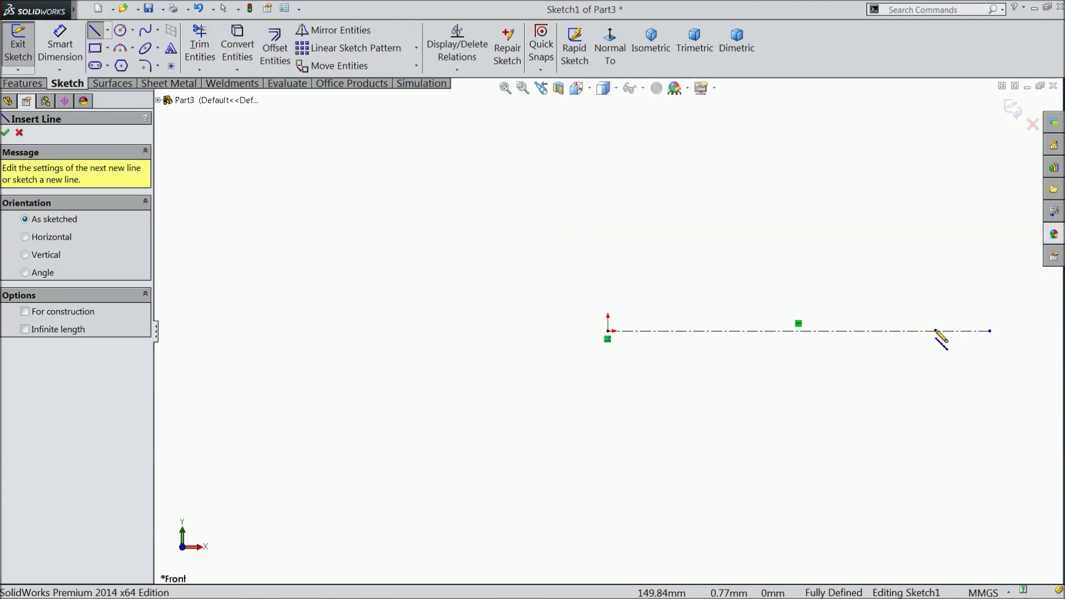
Draw the bottom edge along the axis, the head's vertical edge, countersink slope and stepped neck
click(990, 331)
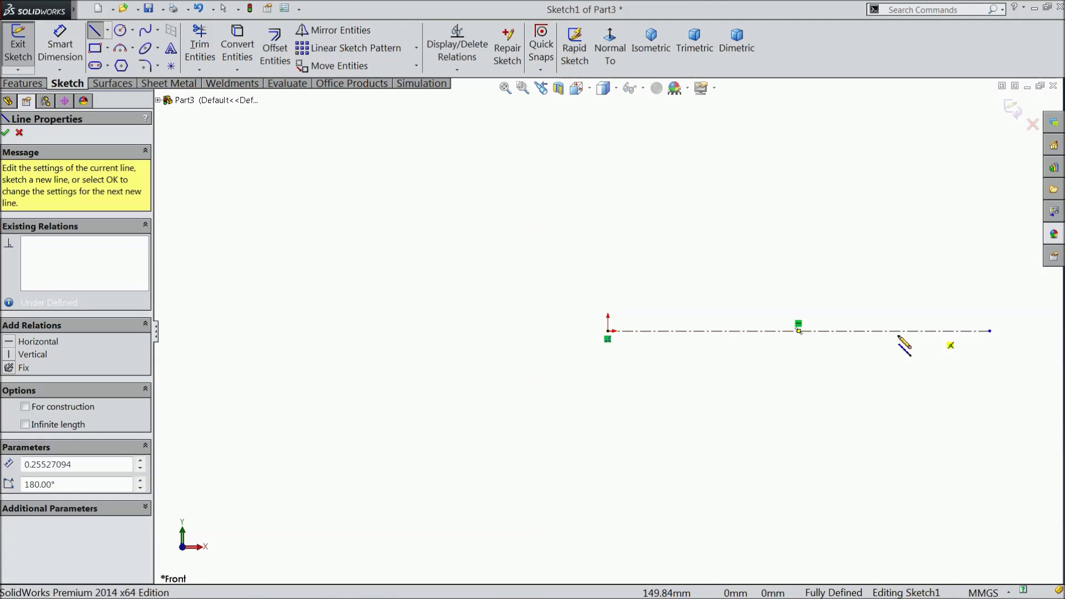
click(608, 331)
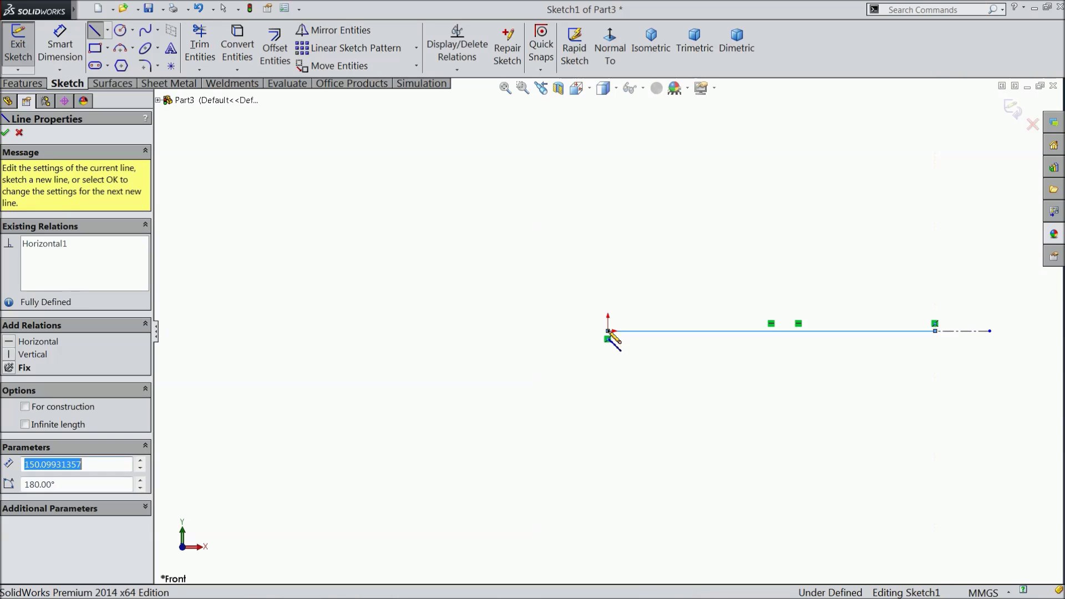
click(608, 277)
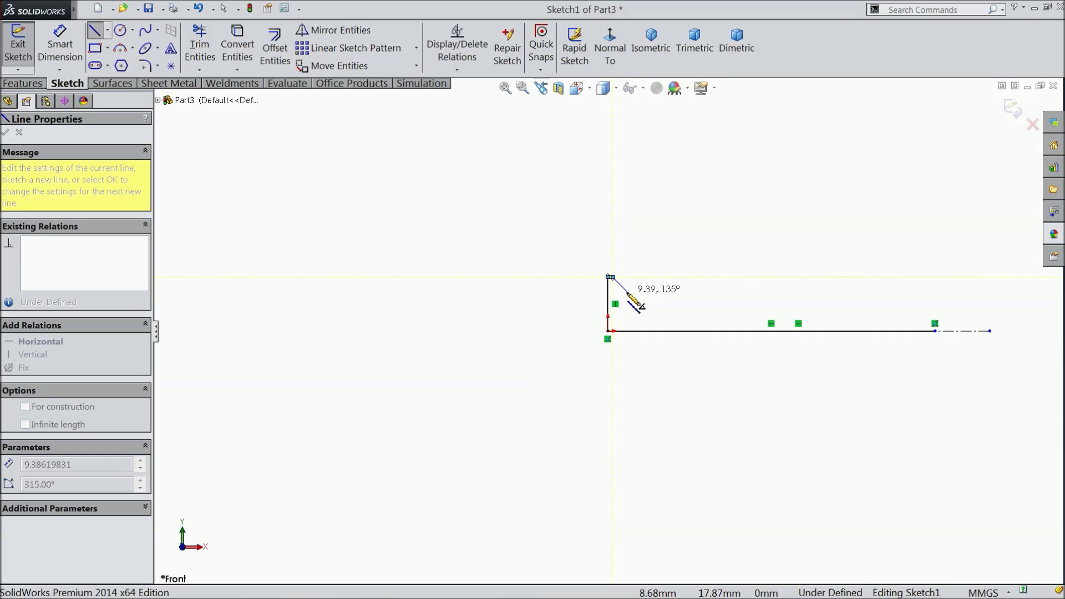
click(627, 292)
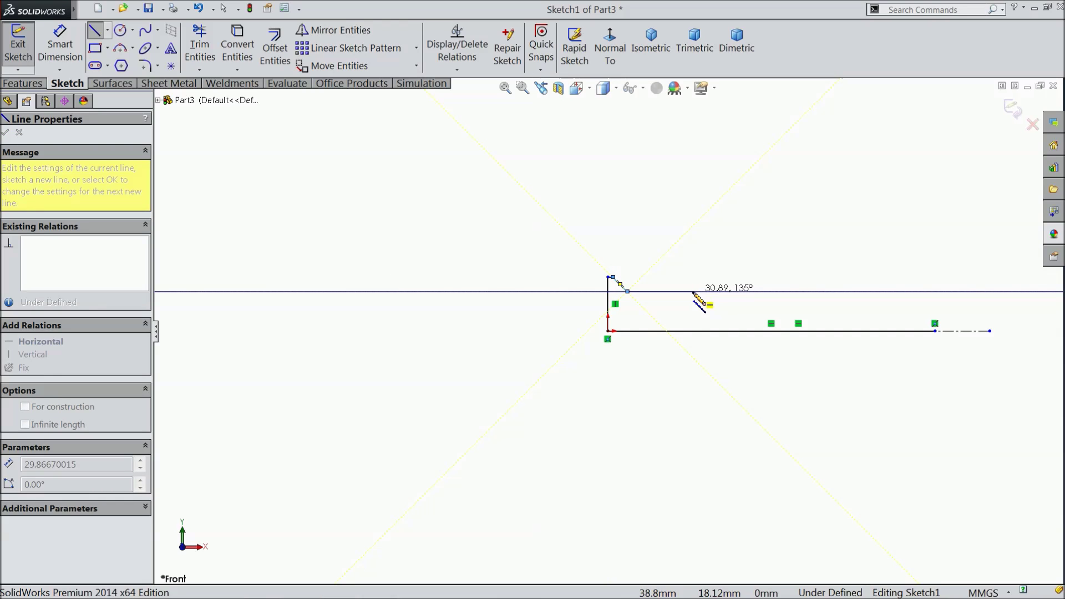
click(693, 291)
scroll(694, 300, down, 4)
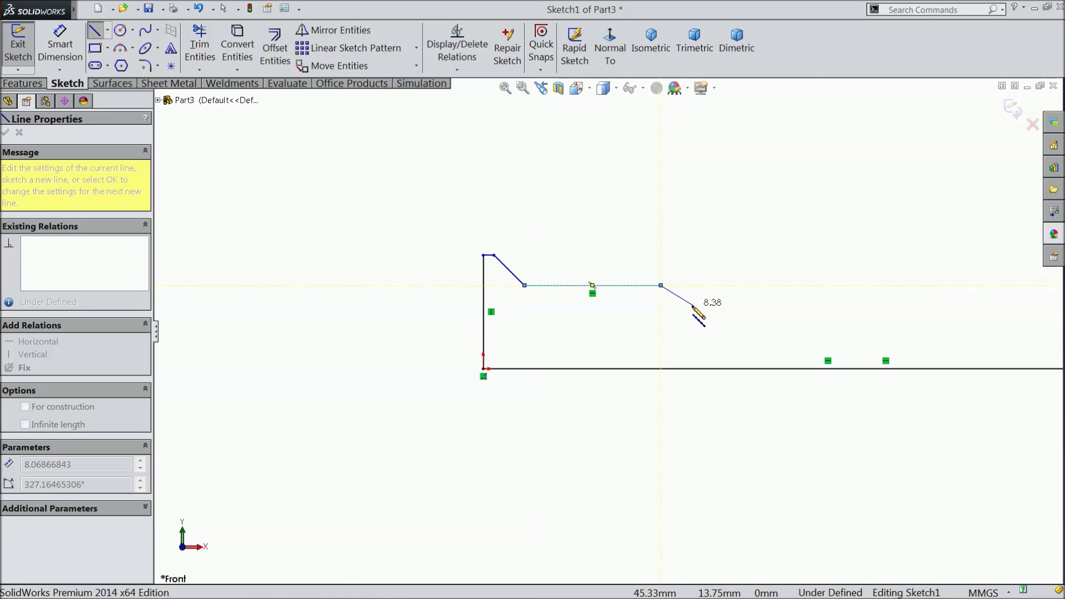
click(690, 306)
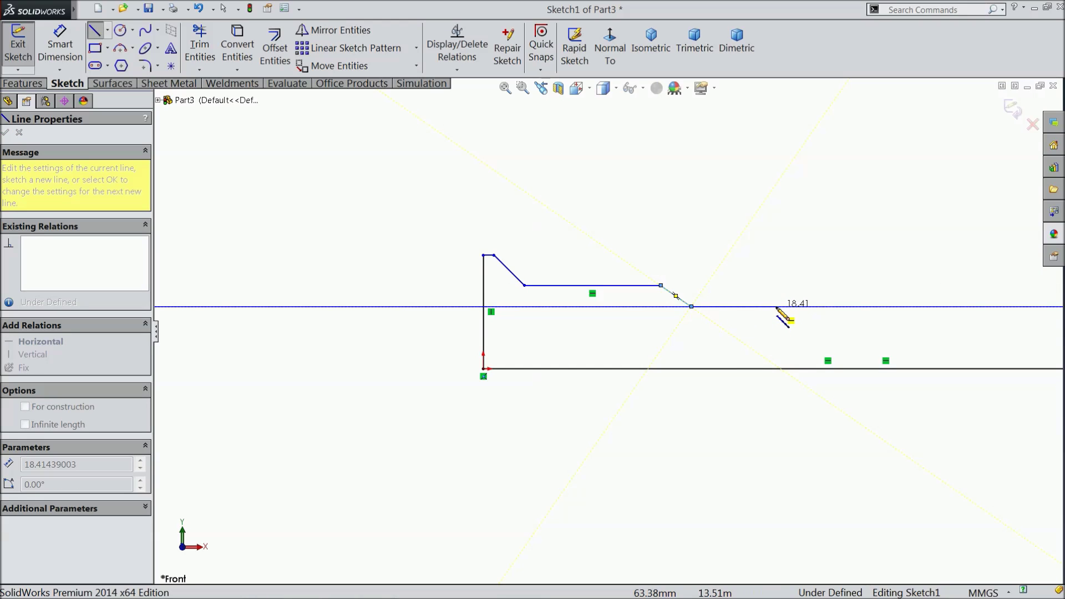
click(775, 306)
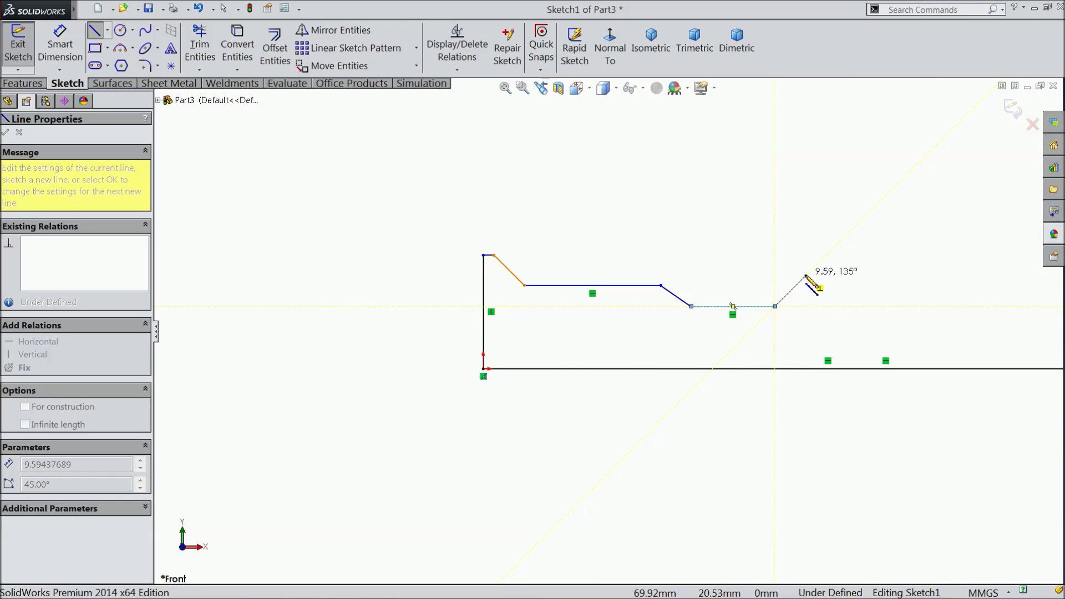
Continue with the rising slope, long shank edge and tip chamfer, closing the profile to the axis
click(806, 274)
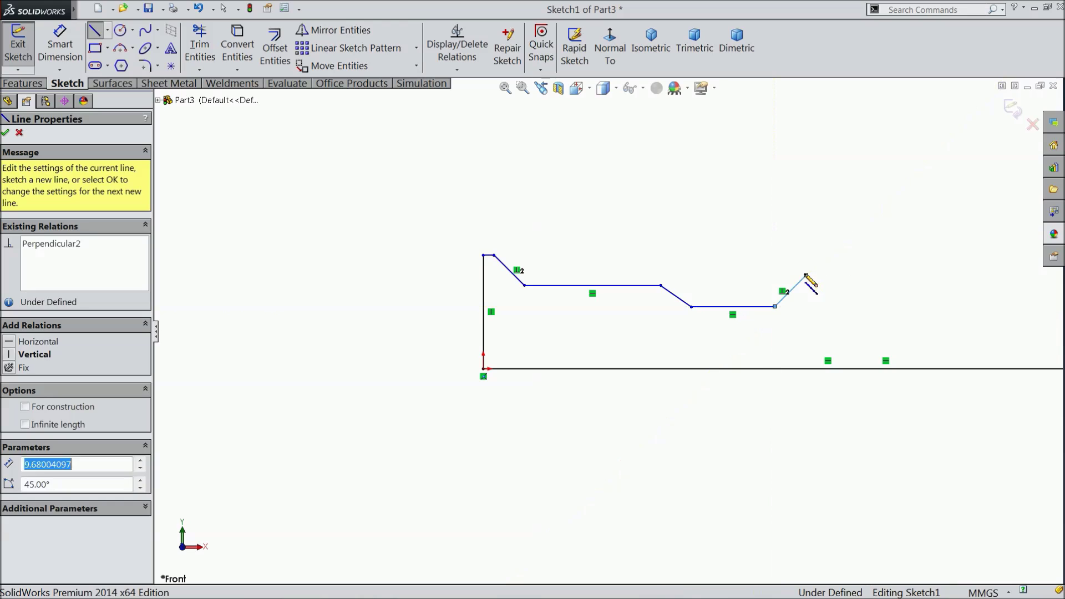
scroll(810, 281, up, 2)
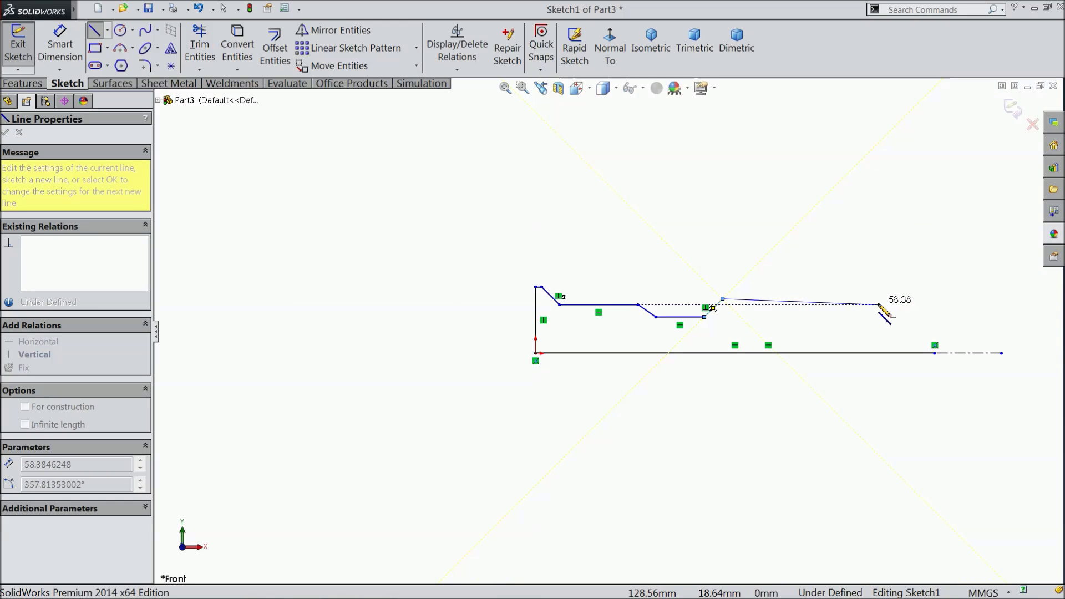
scroll(883, 306, down, 3)
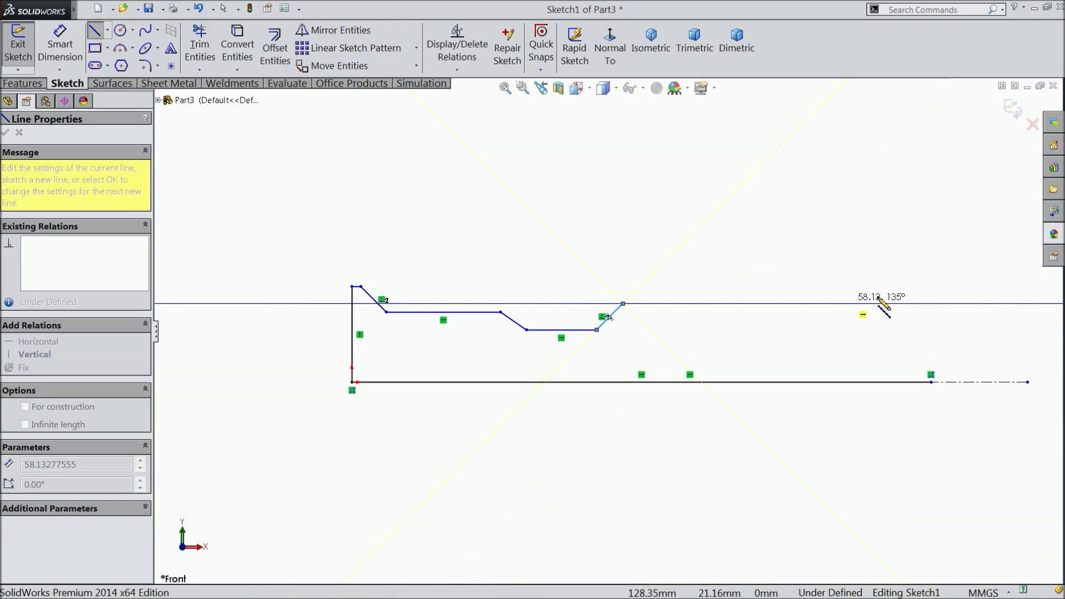
click(846, 307)
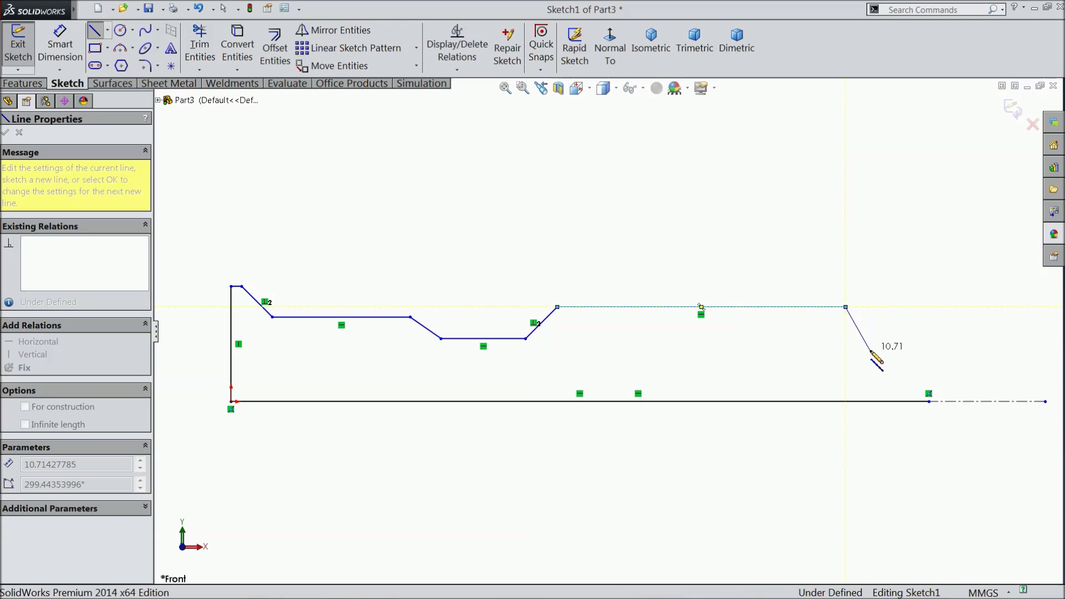
click(870, 350)
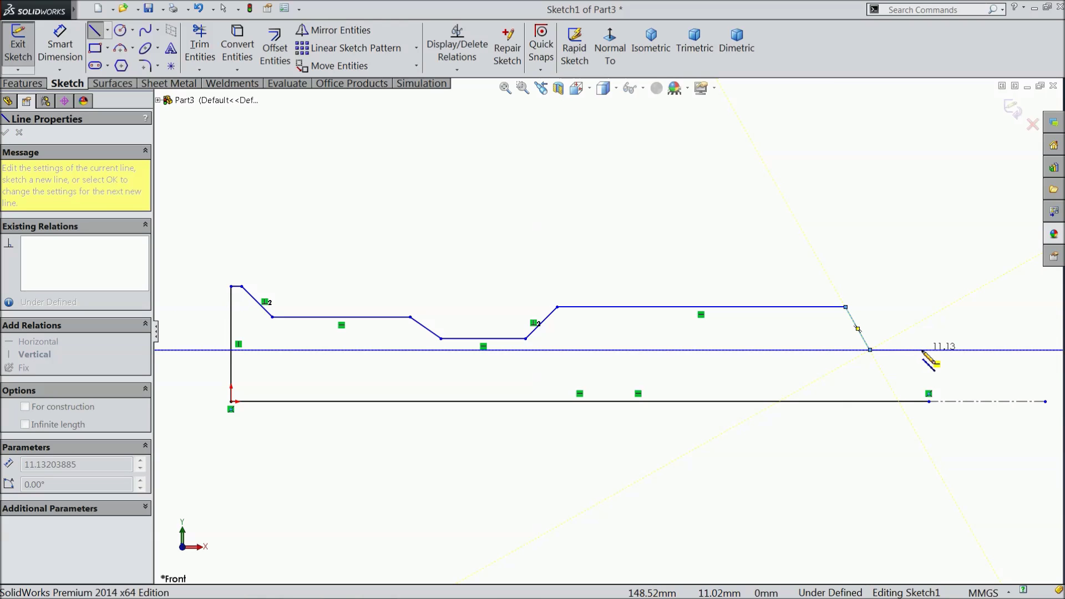
click(930, 350)
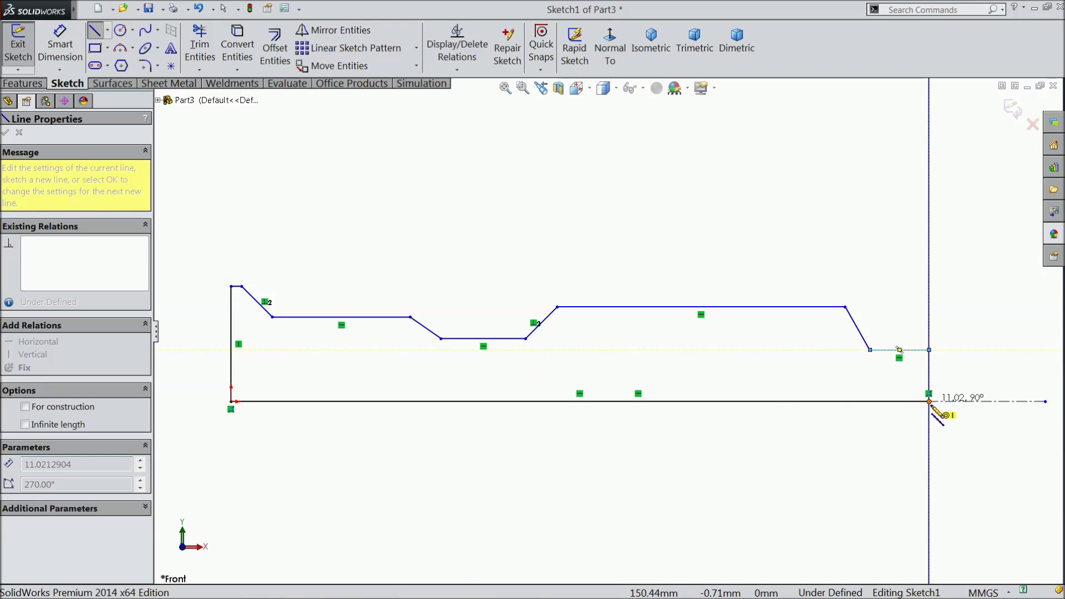
click(929, 401)
right_click(838, 221)
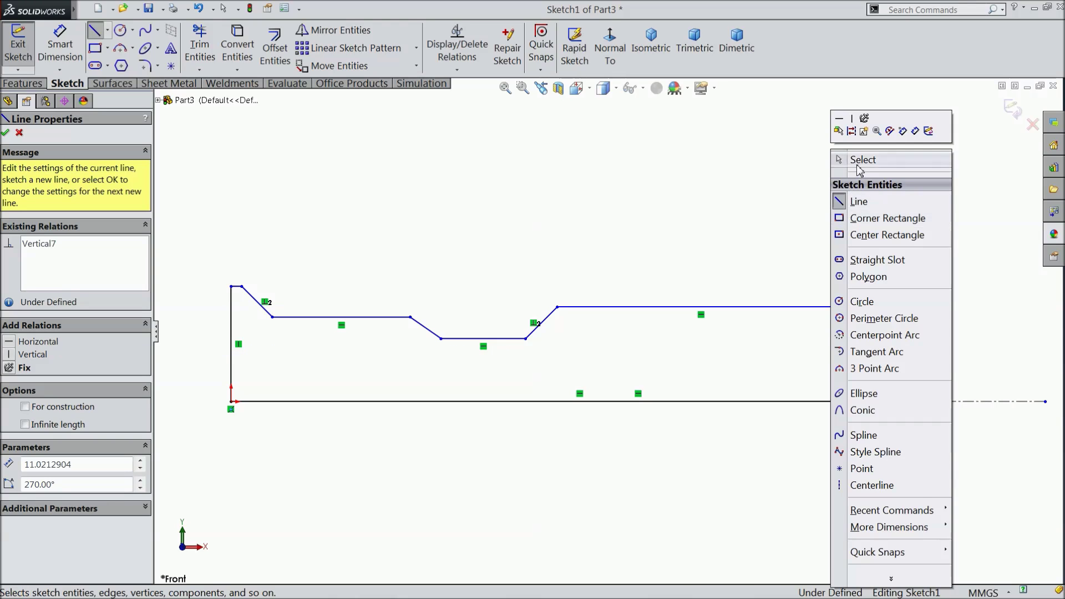
click(841, 160)
scroll(678, 297, up, 2)
scroll(590, 345, down, 1)
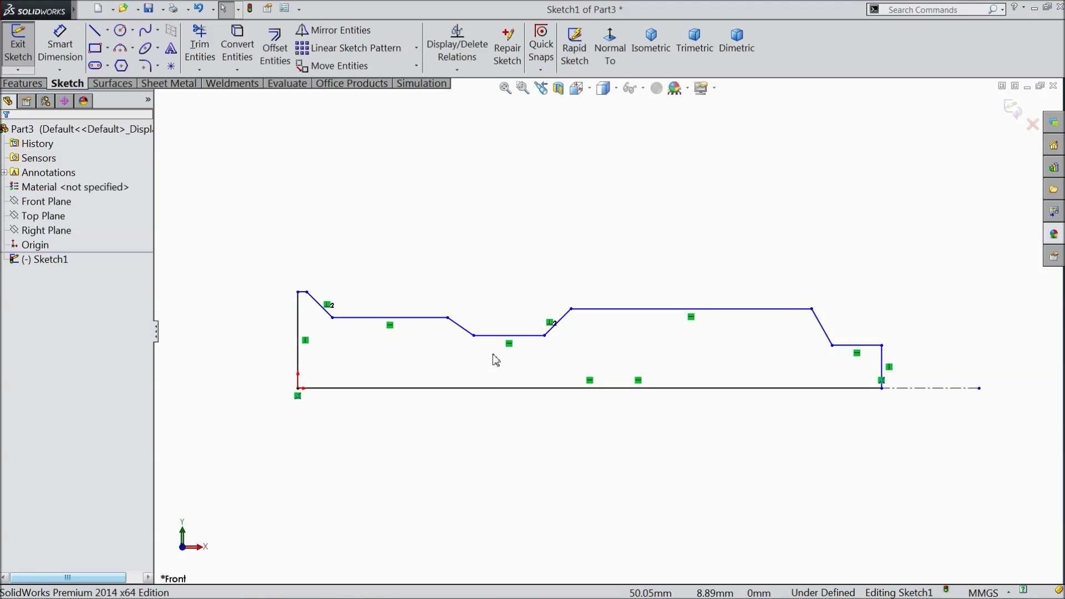
Dimension the overall profile length as 50 and the head height as 5
click(60, 45)
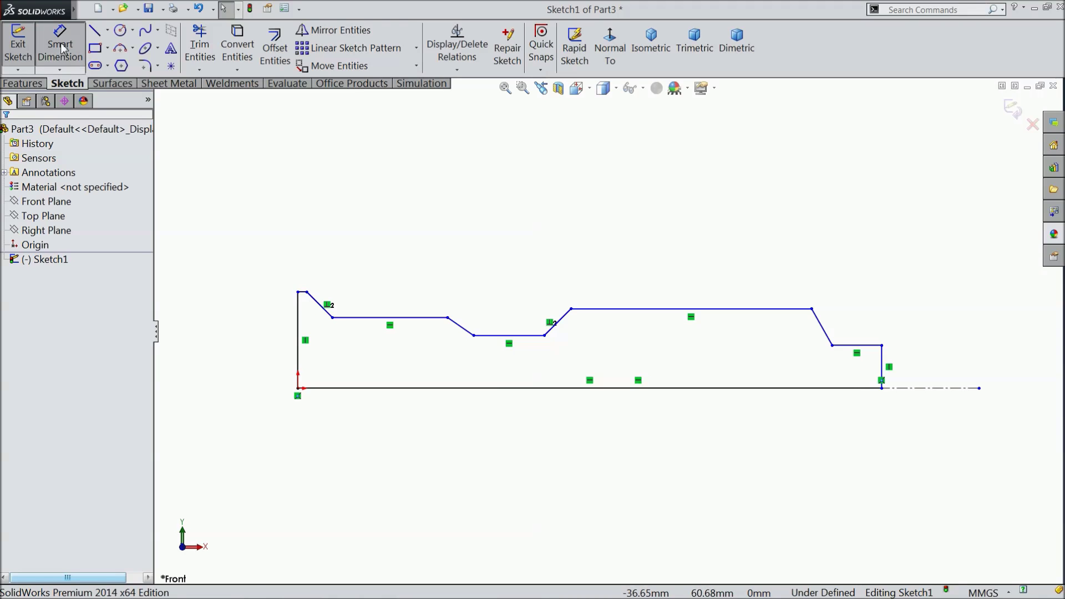
click(560, 390)
click(552, 450)
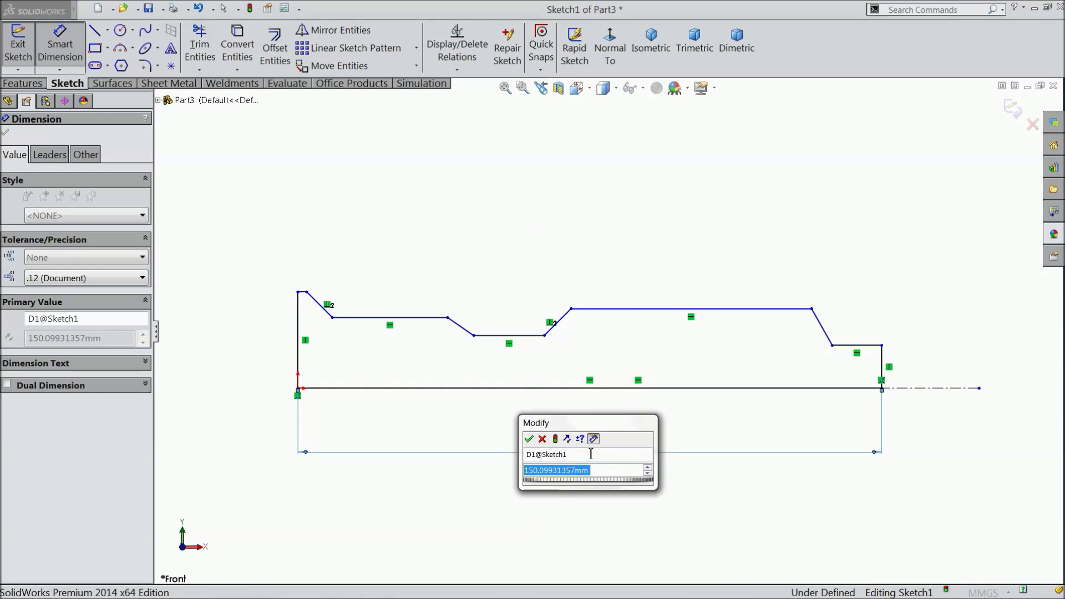
text(50)
click(530, 439)
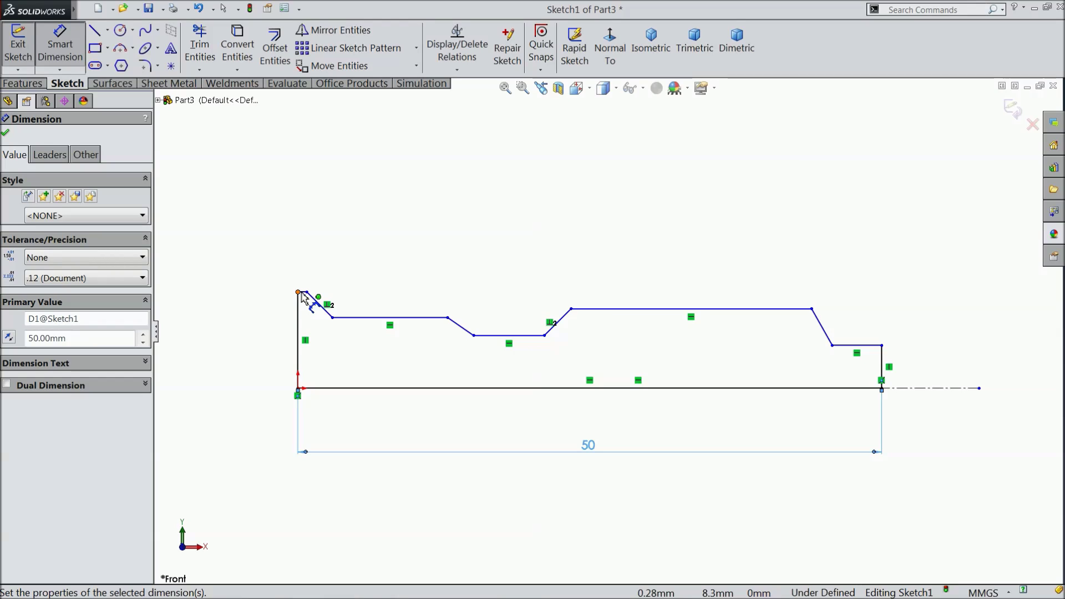
click(299, 313)
click(237, 355)
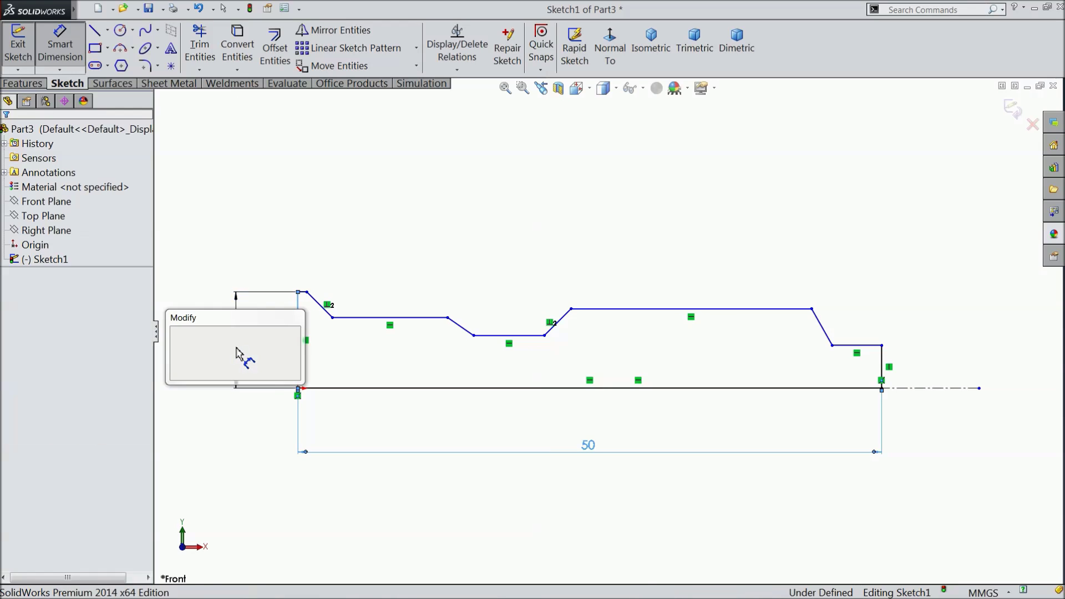
text(5)
click(178, 333)
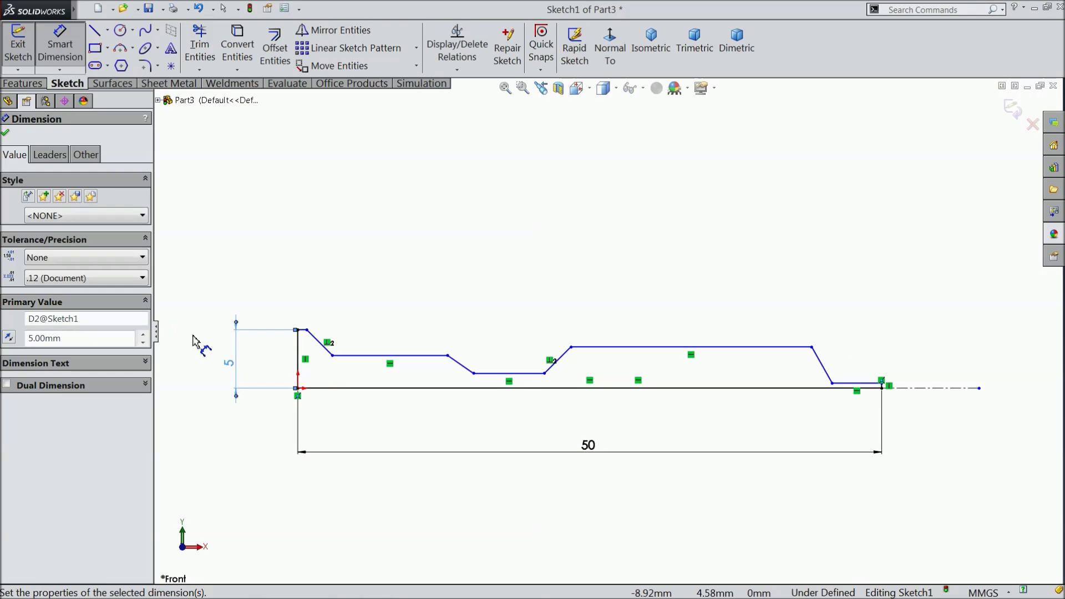
Add the 0.20 head top width and the 60° countersink angle
scroll(314, 375, down, 5)
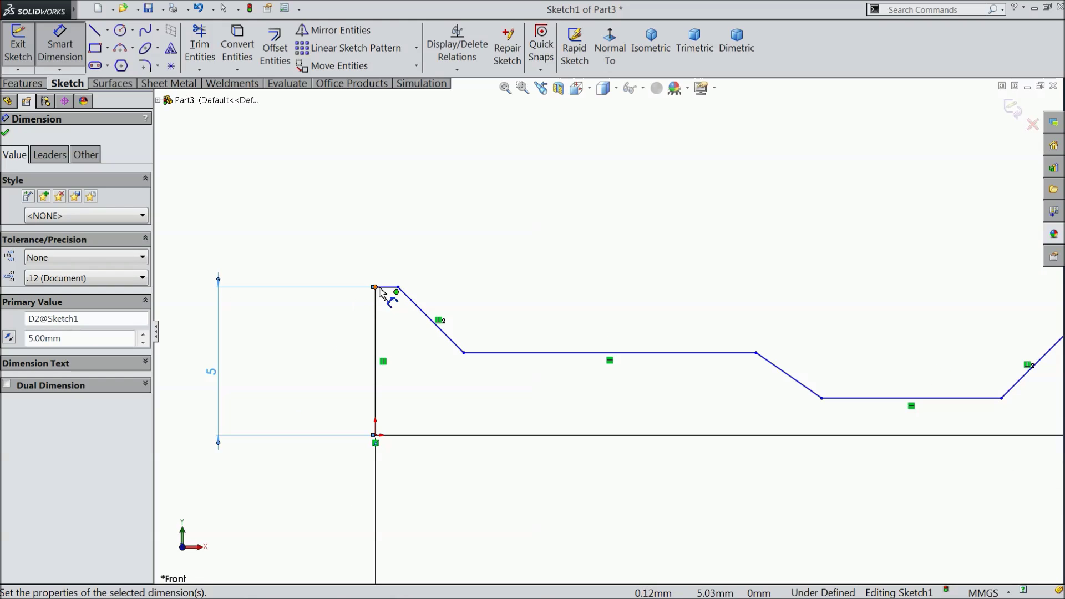
click(385, 287)
click(386, 270)
text(0.2)
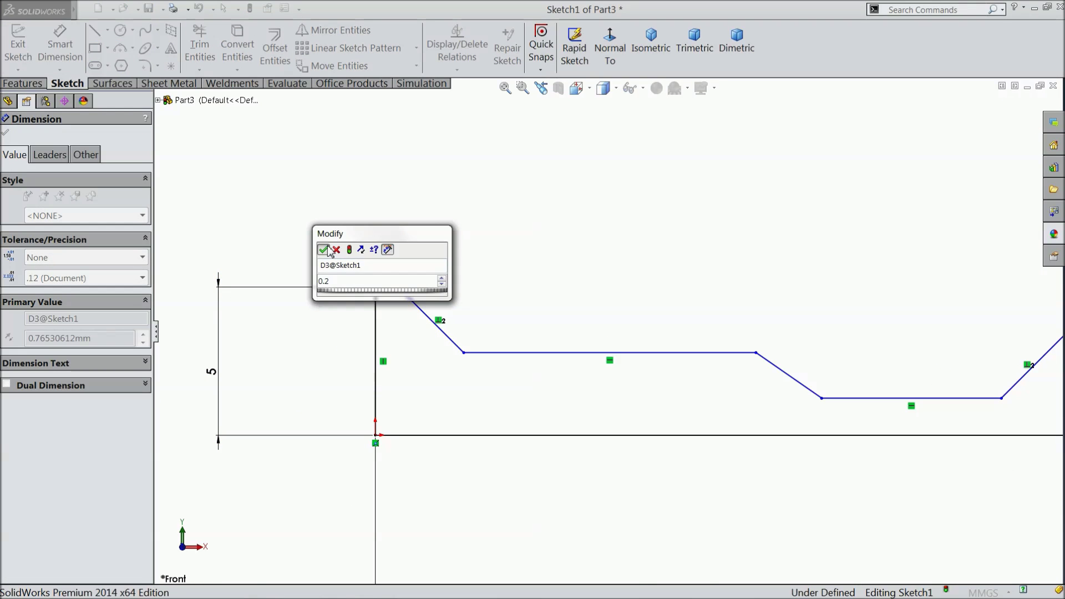
click(323, 249)
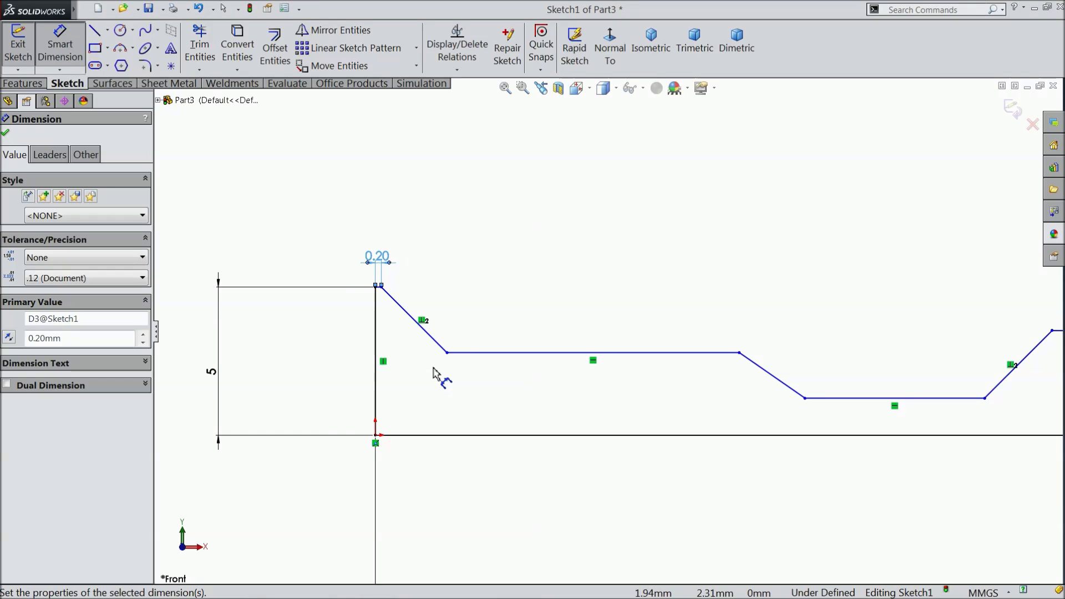
scroll(435, 374, down, 2)
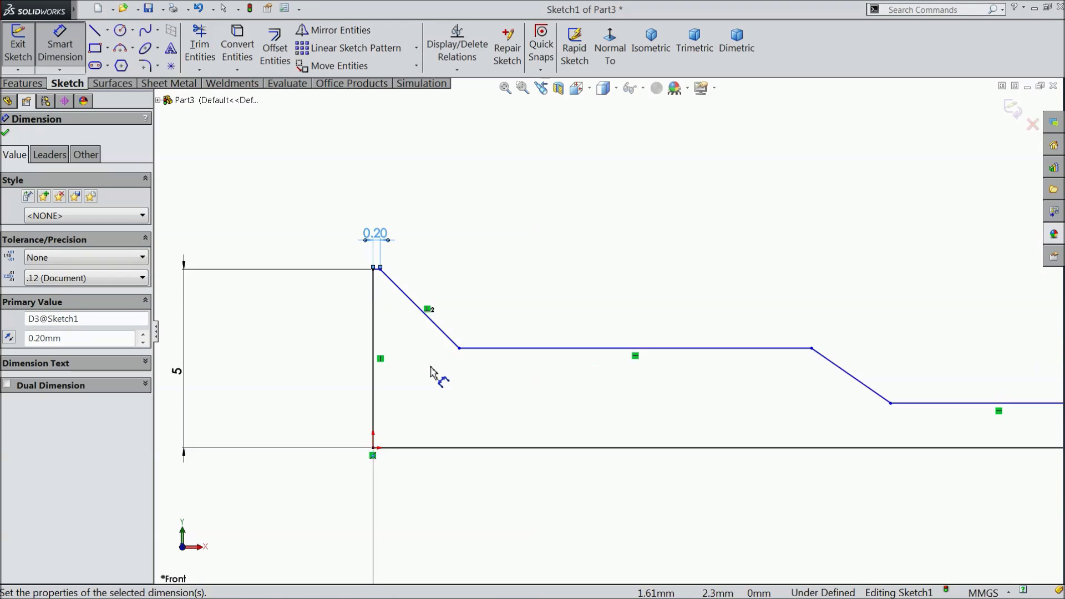
click(449, 318)
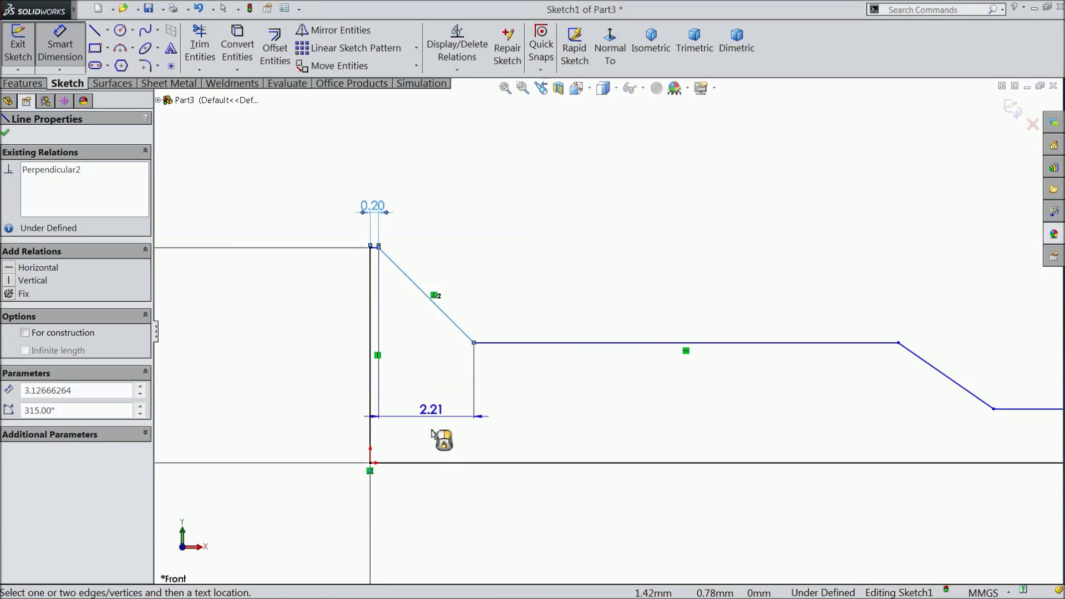
click(436, 464)
click(271, 368)
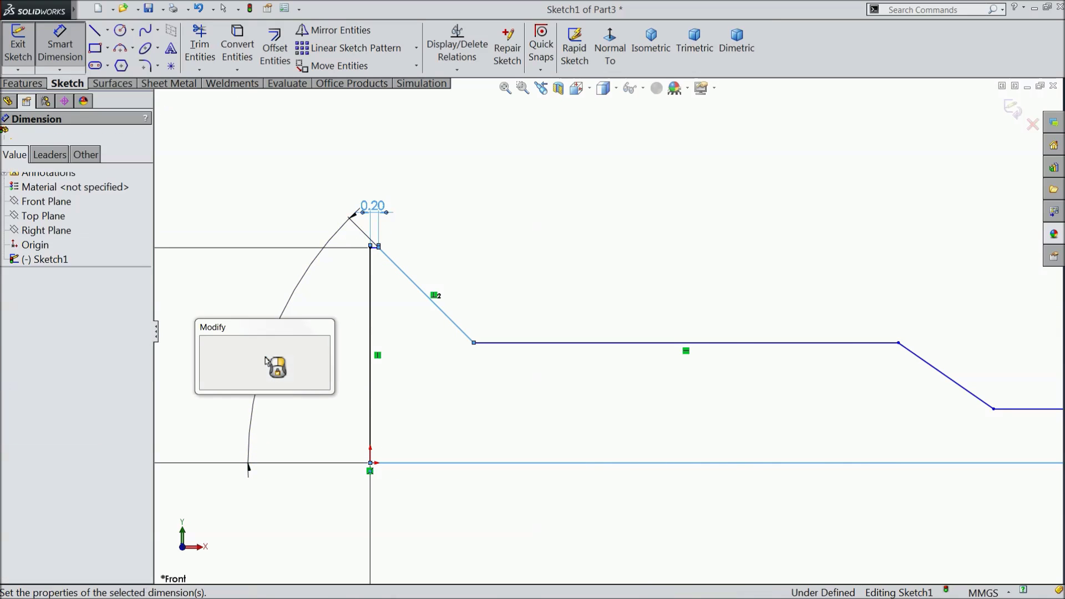
text(60)
click(206, 344)
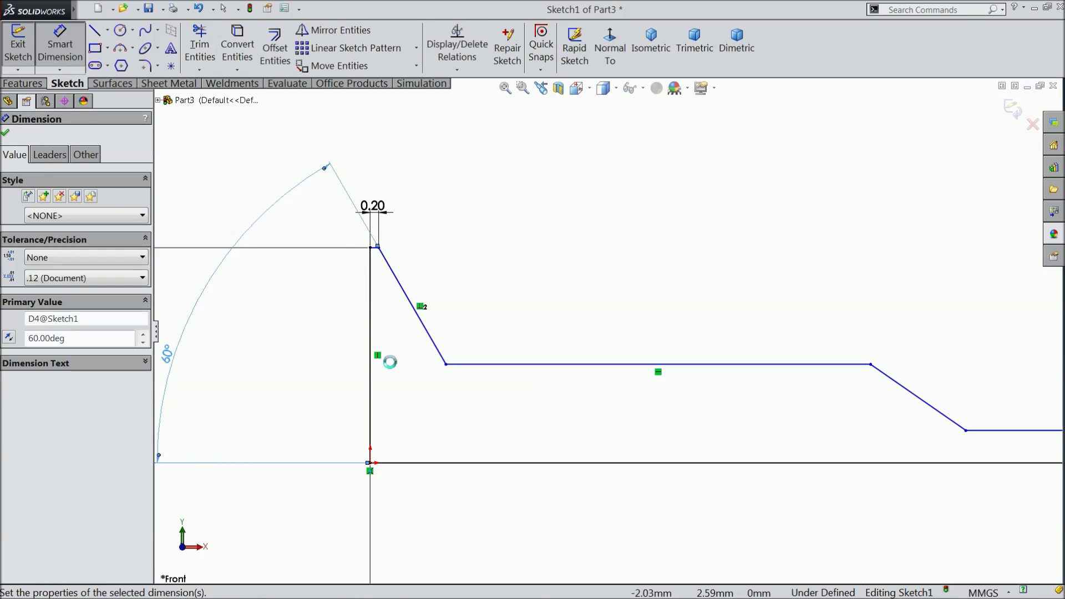
Dimension the slanted line's 1.30 width and a 7 mm offset from the head edge
click(447, 366)
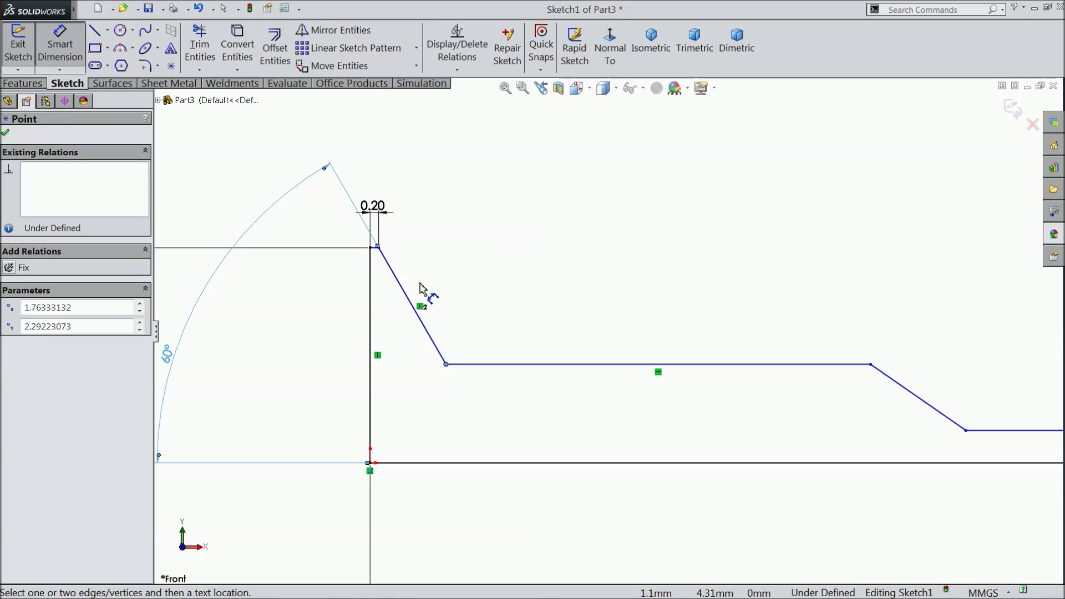
click(379, 248)
click(411, 145)
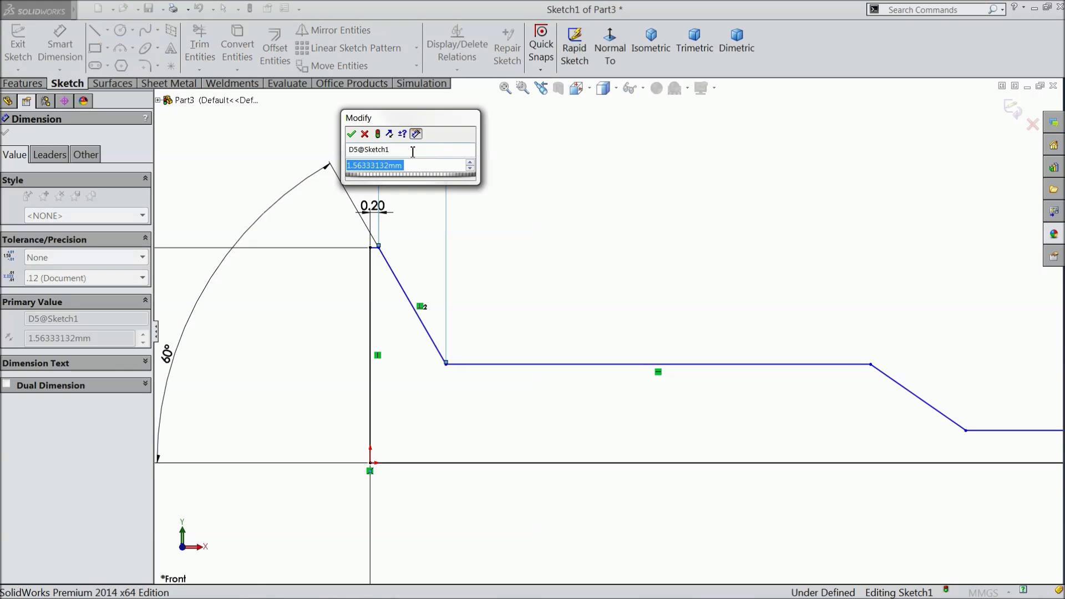
text(1.3)
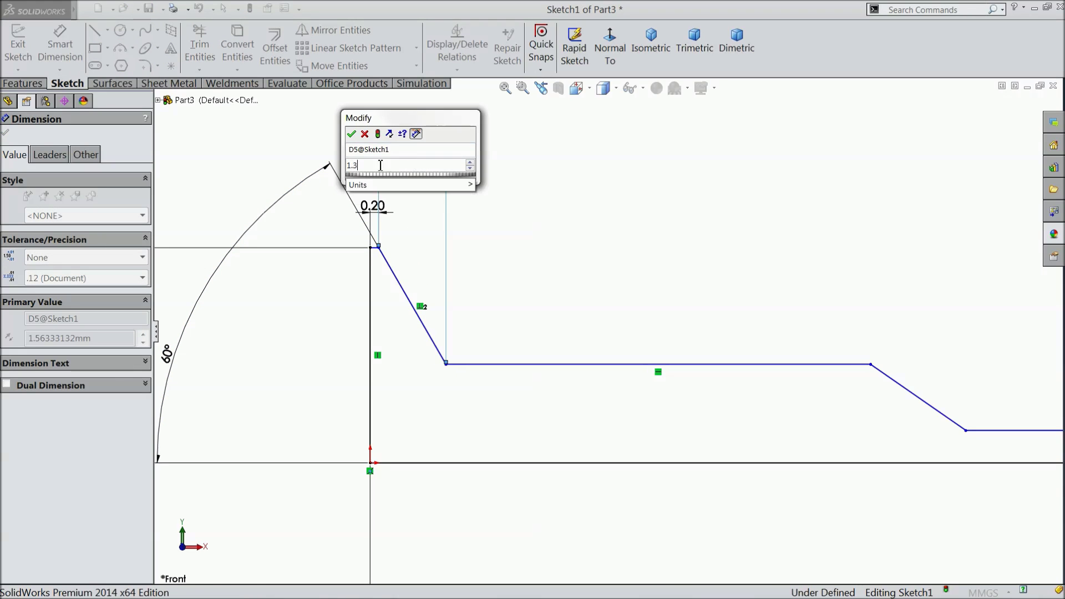
click(352, 134)
scroll(554, 383, up, 3)
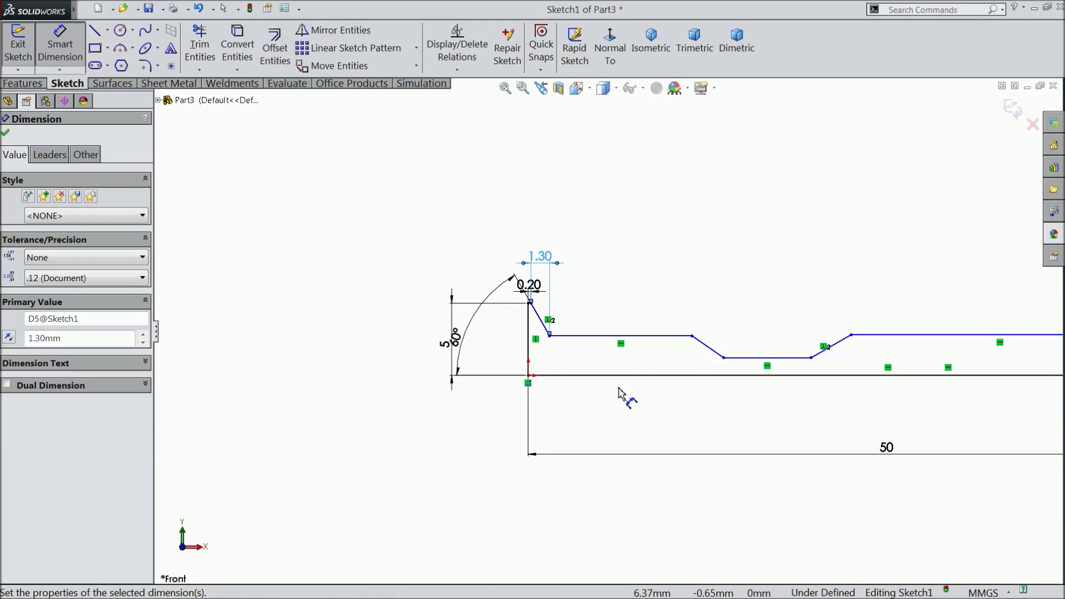
click(692, 335)
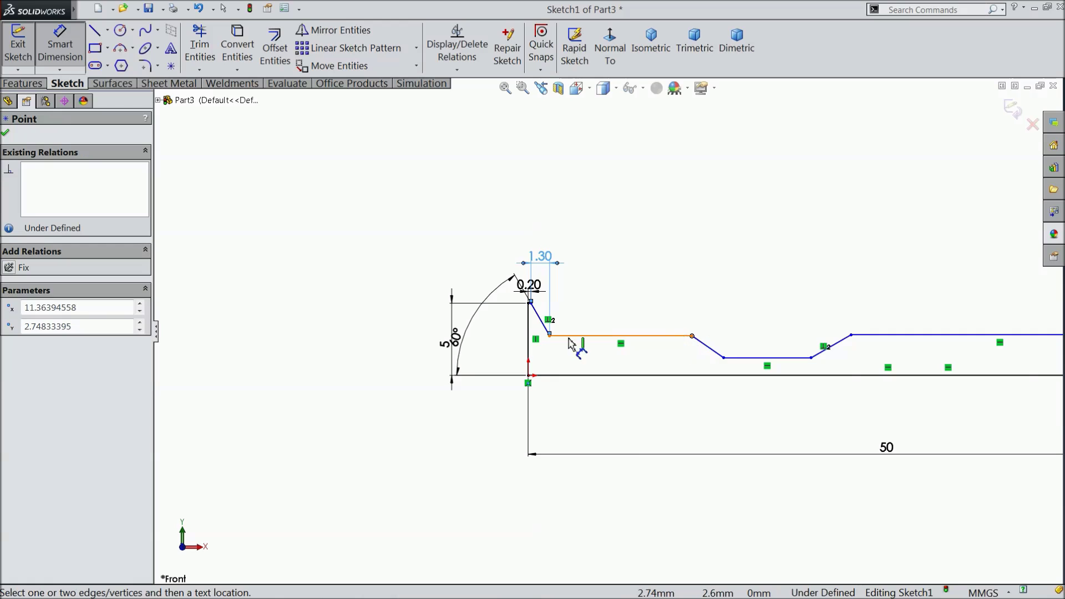
click(532, 340)
click(602, 186)
text(7)
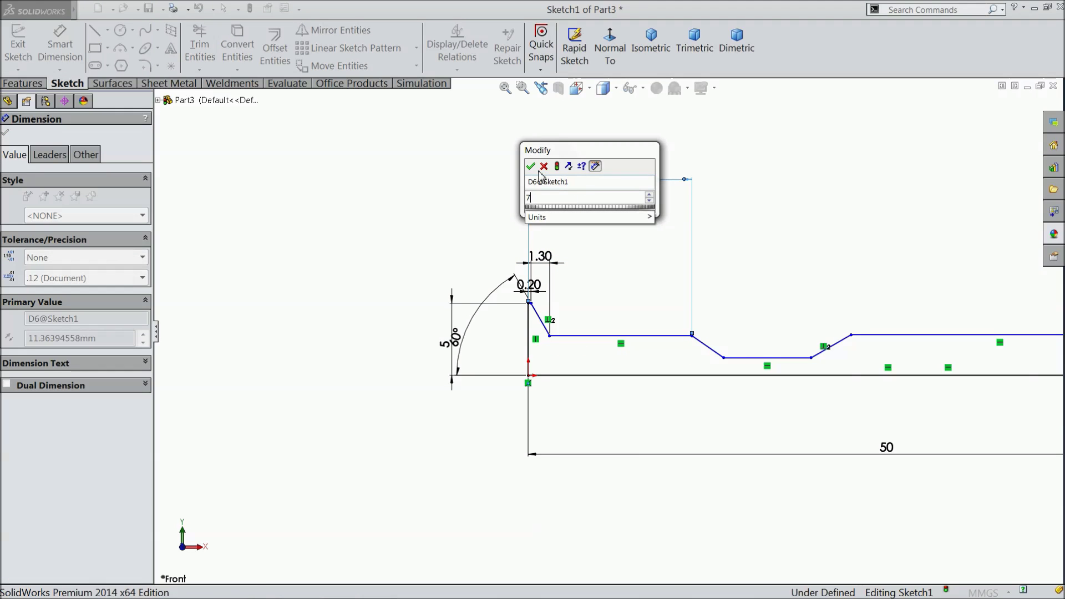
key(Return)
Set the downward slope to 30° and the groove floor length to 3 mm
scroll(740, 376, down, 3)
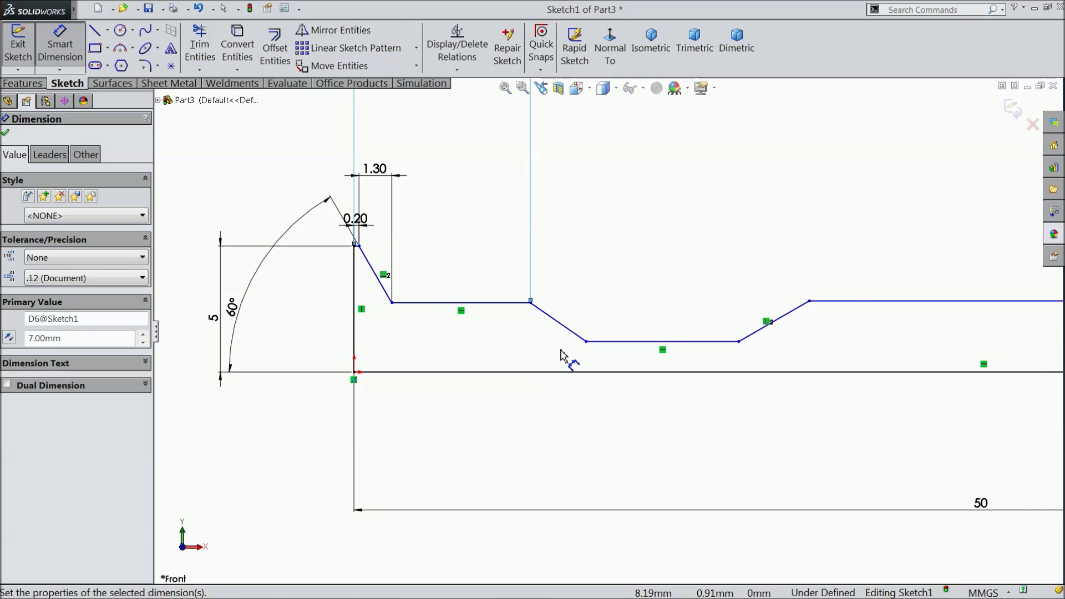
scroll(564, 356, down, 1)
click(572, 324)
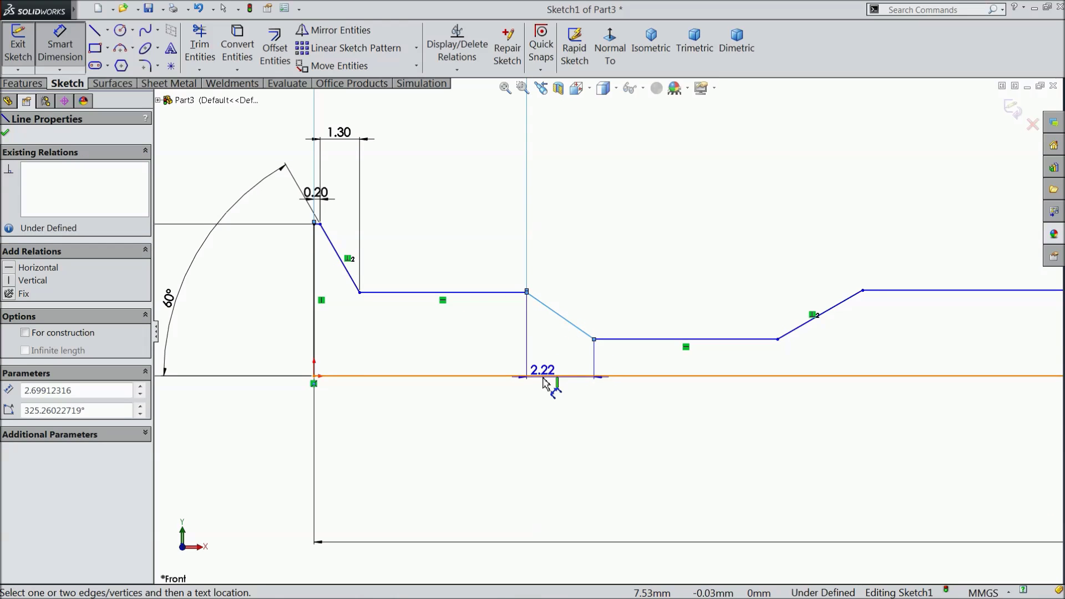
click(546, 377)
click(536, 299)
text(30)
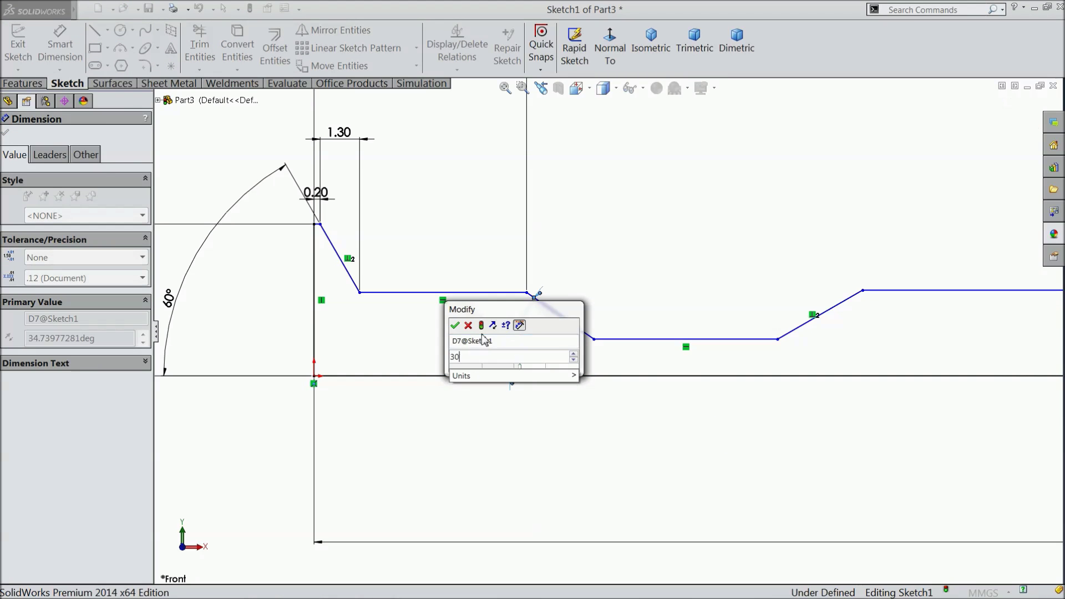
click(455, 325)
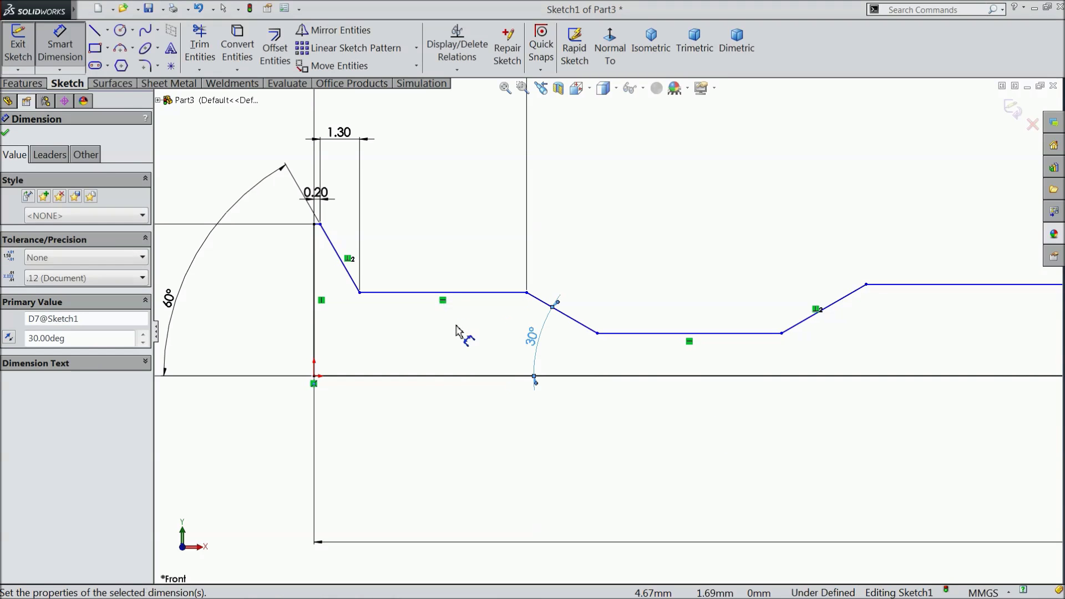
click(708, 335)
click(683, 275)
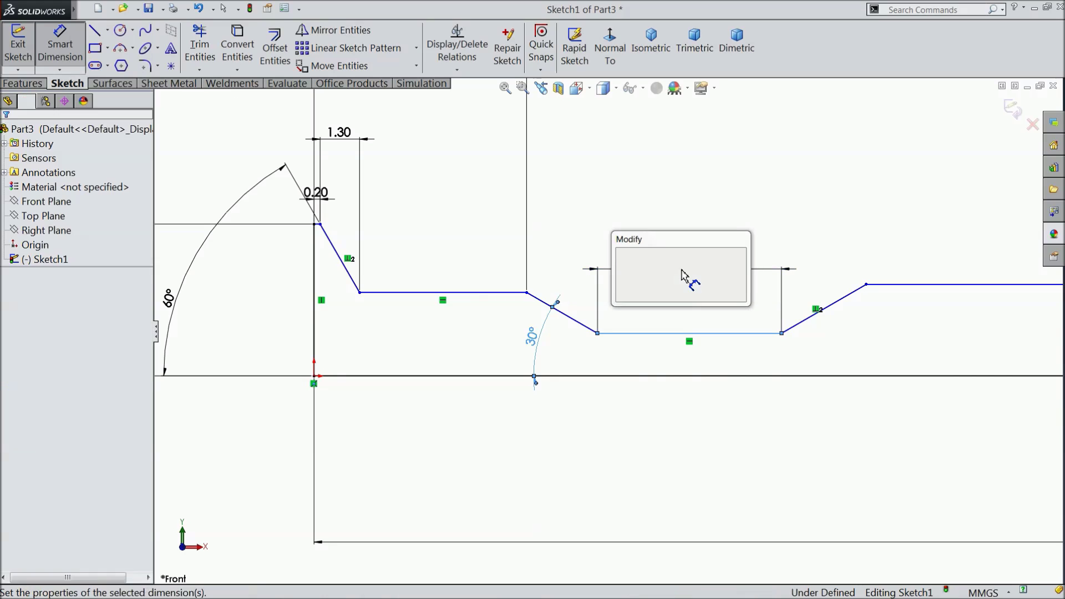
text(3)
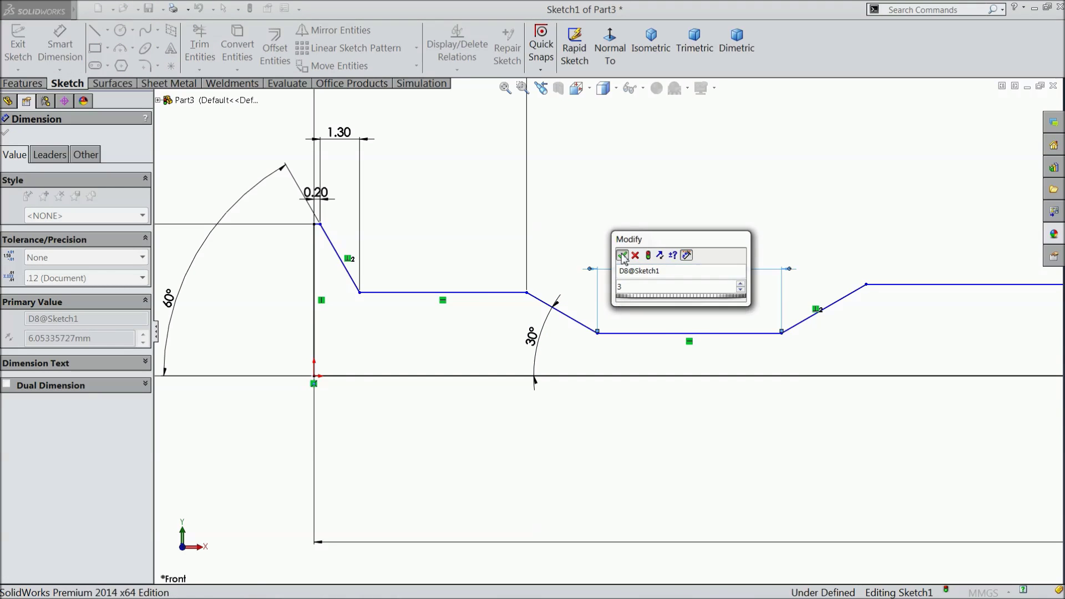
click(622, 256)
Add the 2 mm groove height and an angle dimension on the rising slope
click(662, 335)
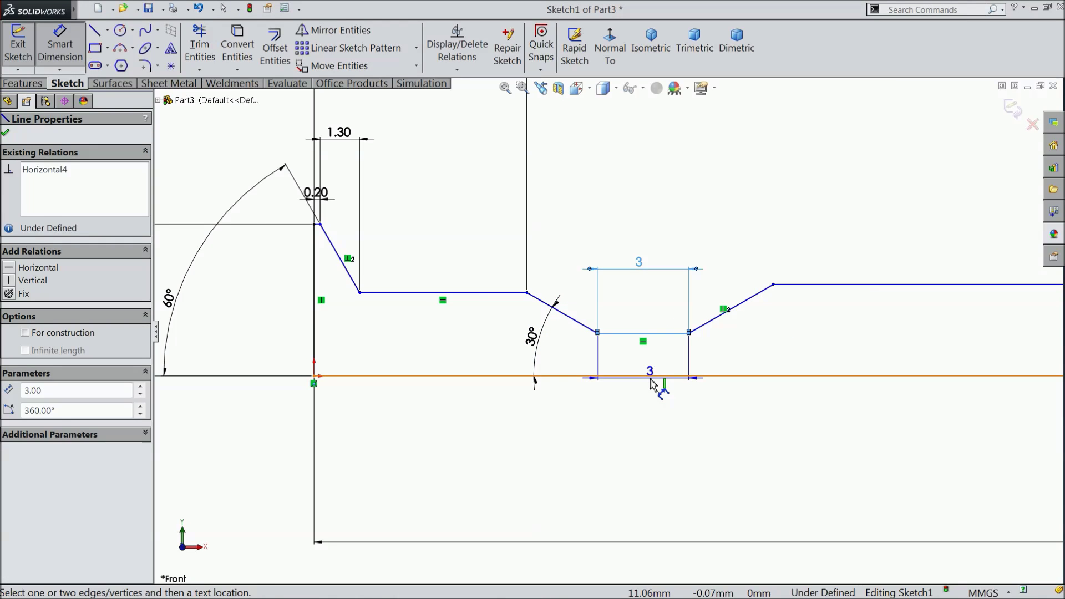
click(648, 376)
click(652, 364)
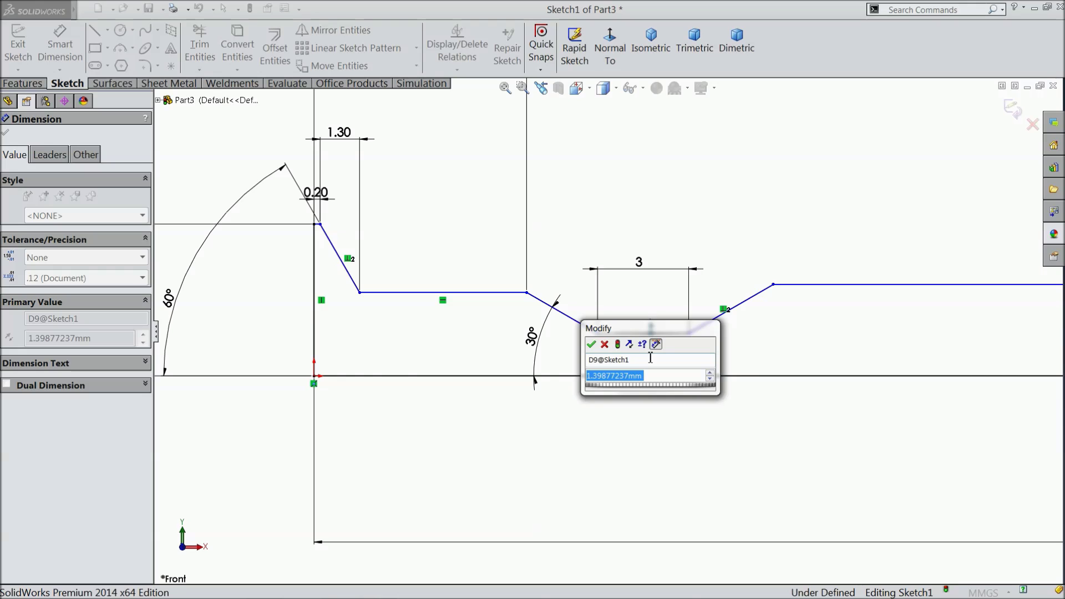
text(2)
click(592, 345)
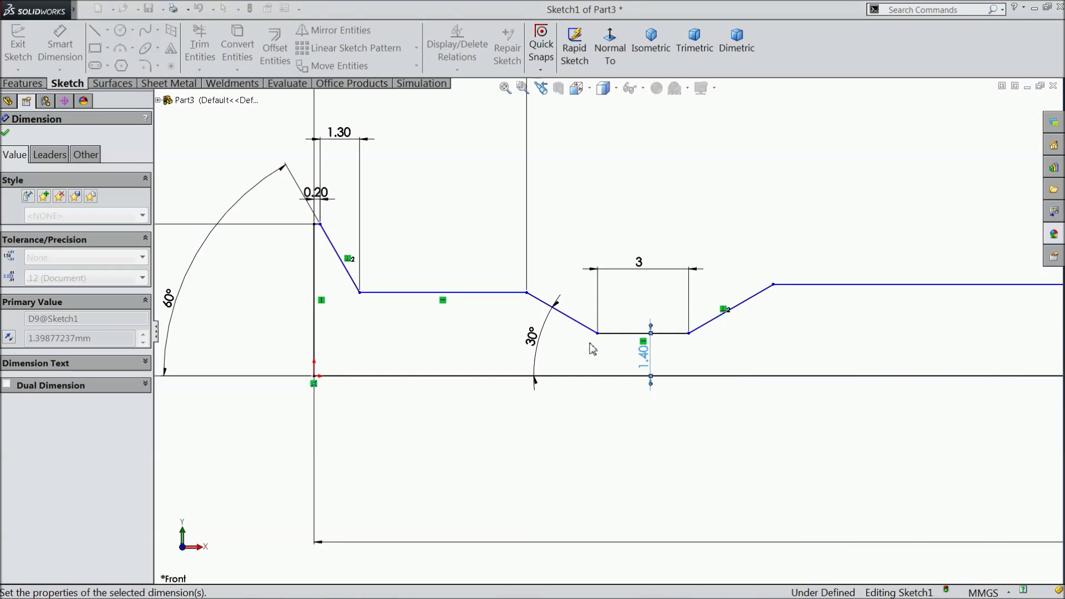
scroll(656, 367, up, 1)
scroll(685, 333, down, 2)
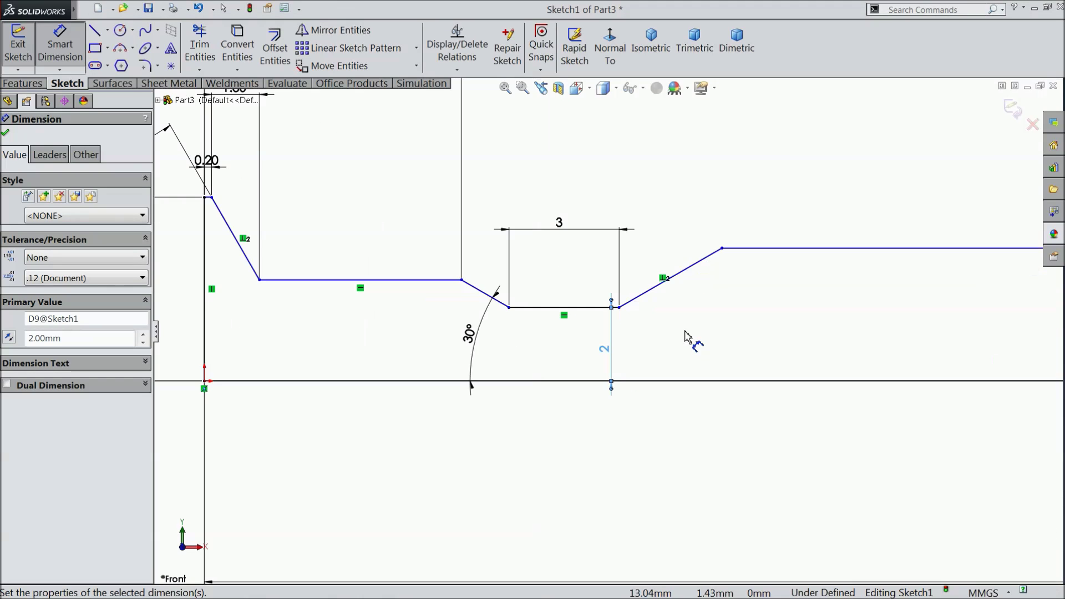
click(665, 287)
click(691, 381)
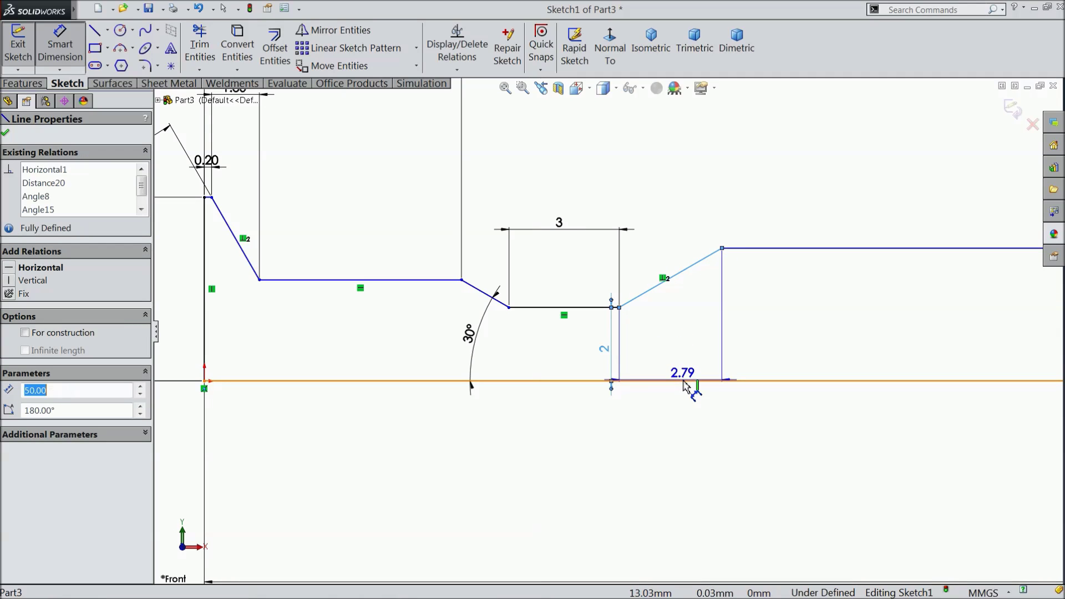
click(728, 331)
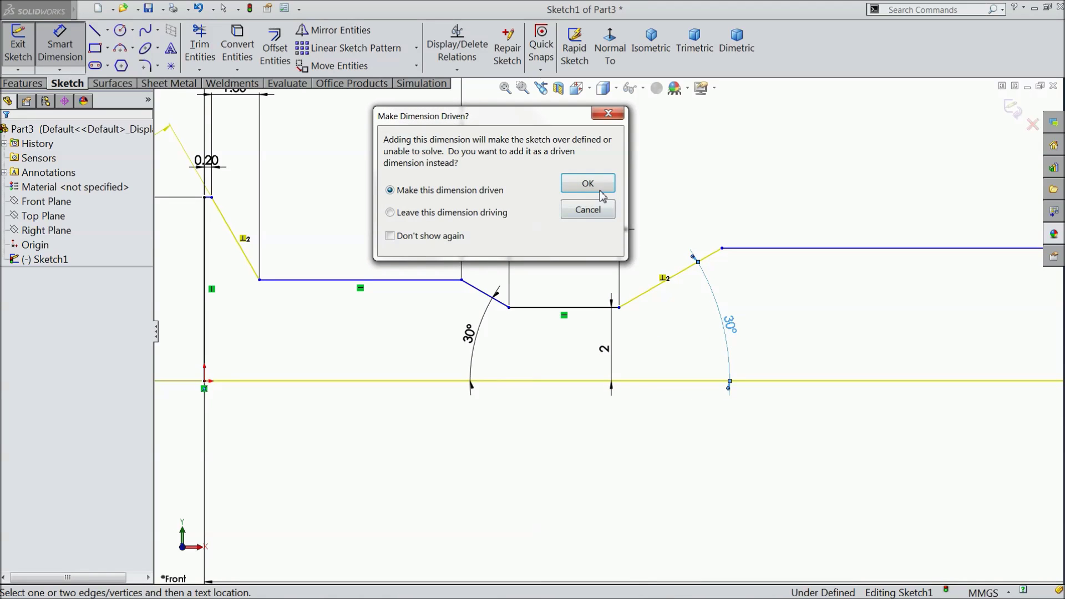
Keep the extra angle as a reference dimension, then remove the redundant 30° angle
click(588, 184)
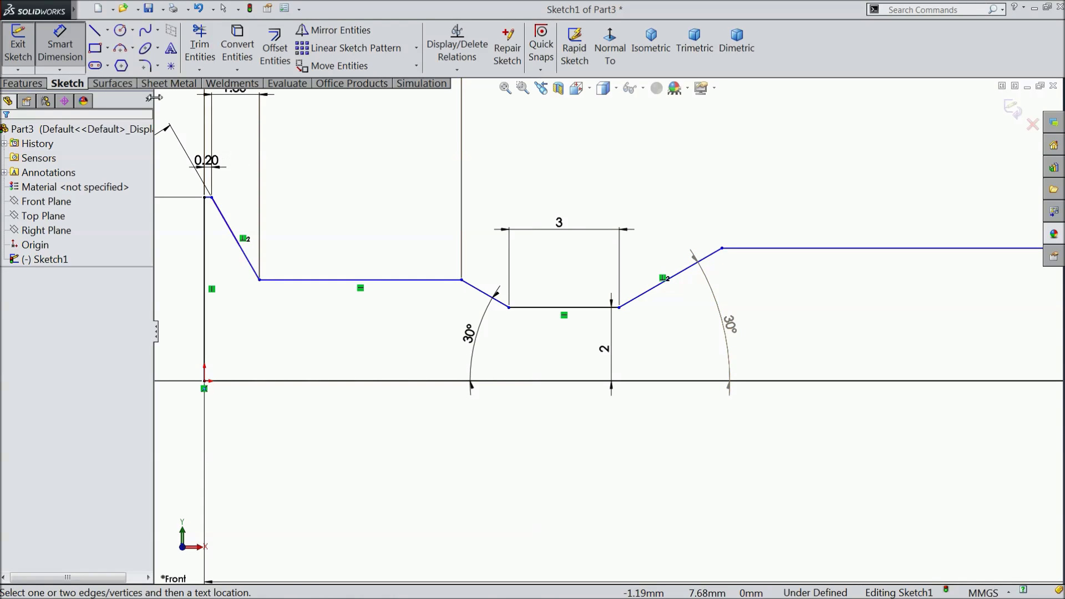
click(53, 52)
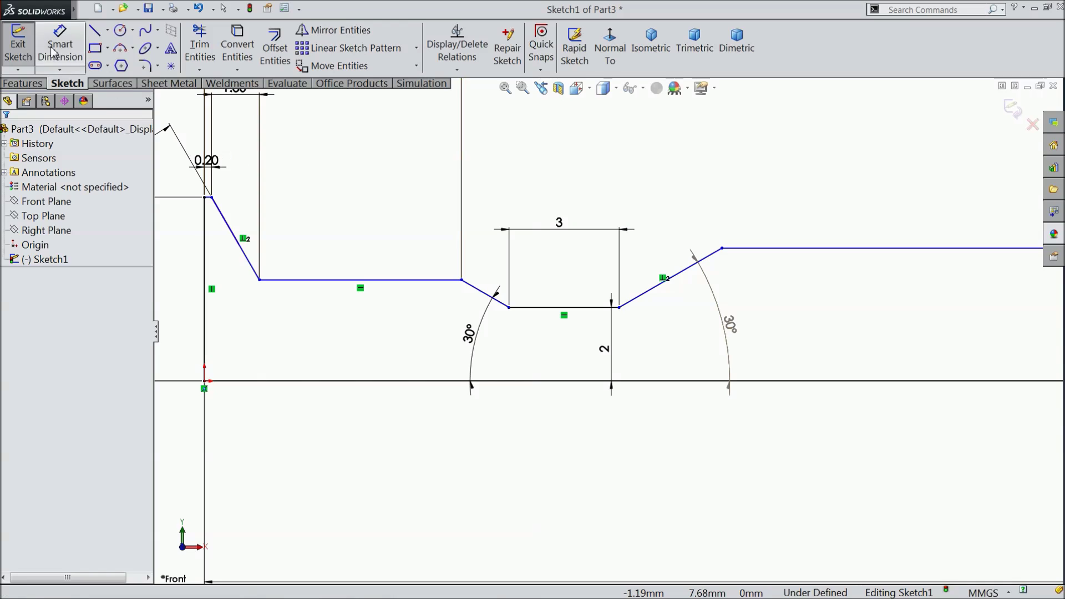
click(664, 280)
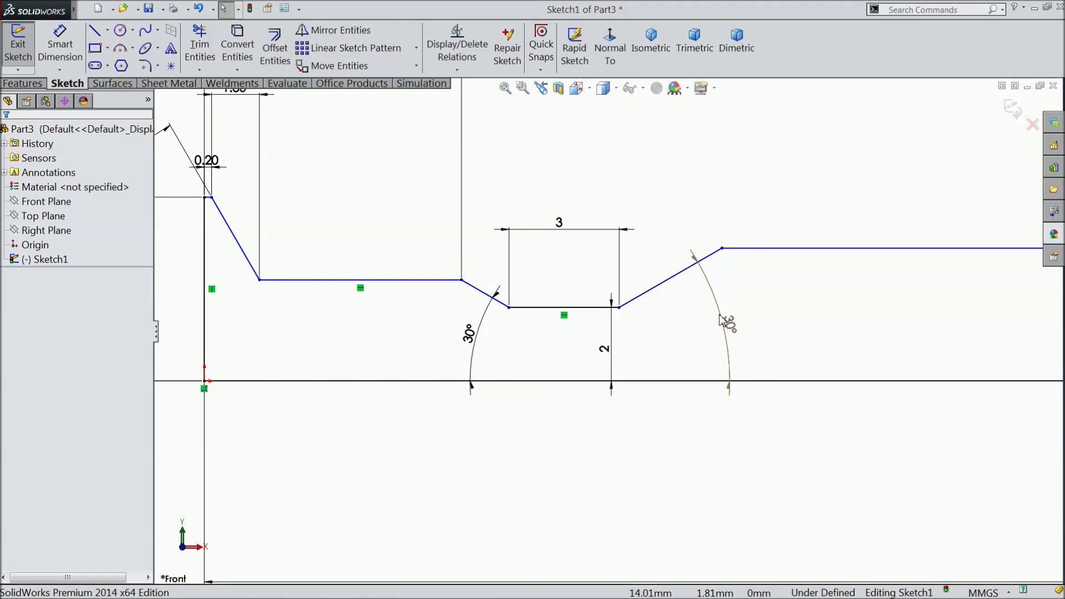
double_click(730, 328)
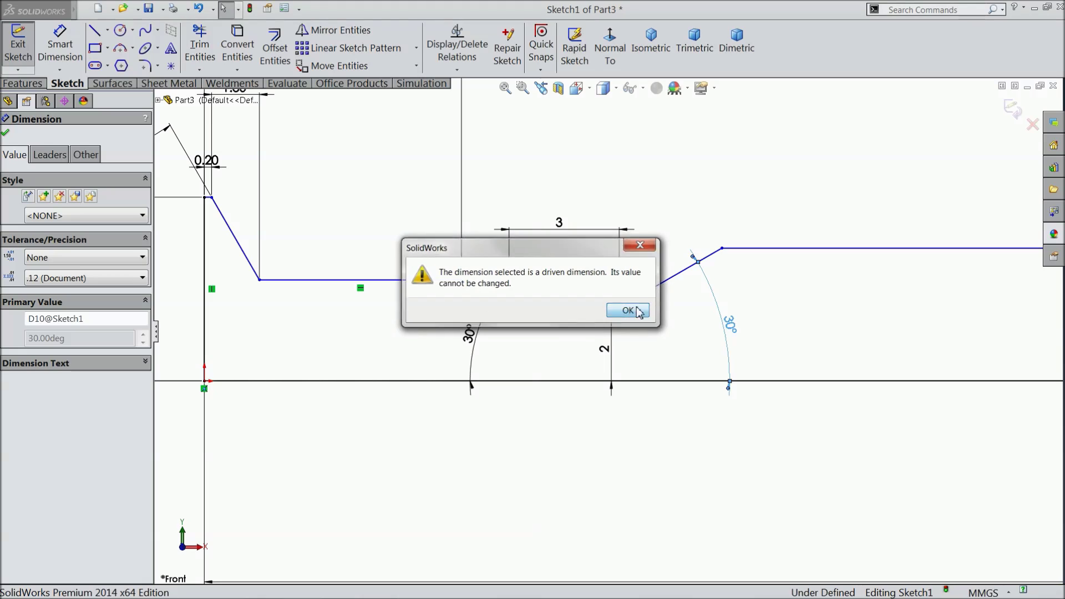
key(Return)
key(Escape)
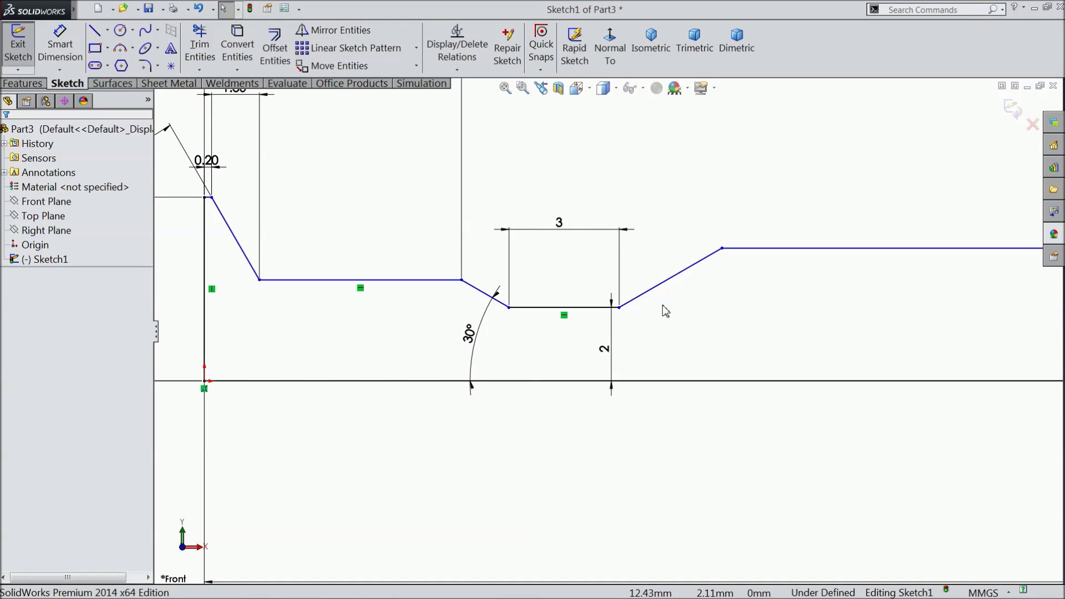
Dimension the rising slope against the centerline at 45°
click(75, 58)
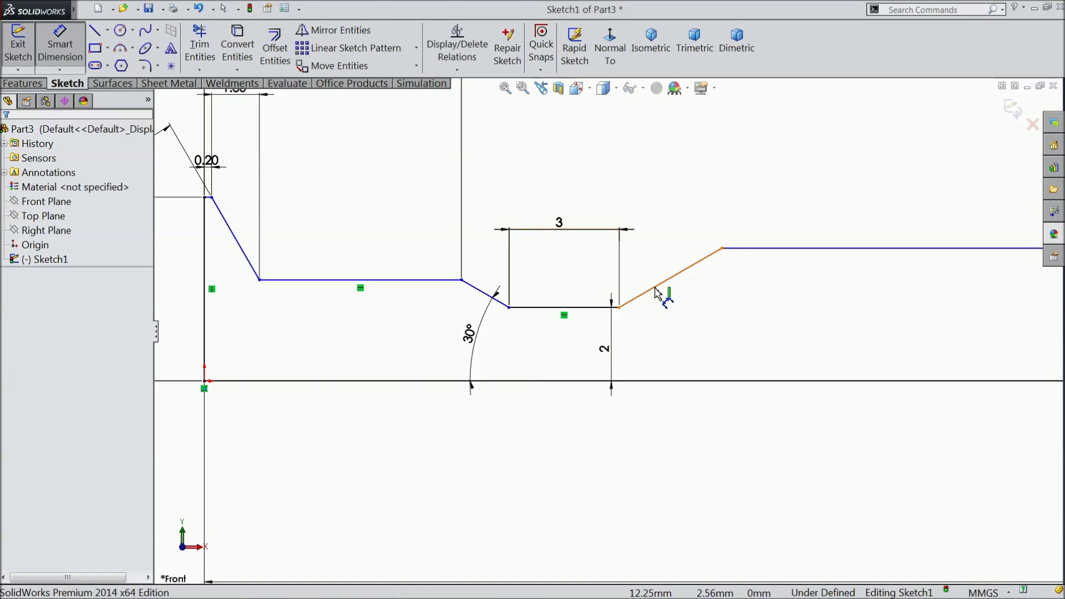
click(656, 286)
click(696, 382)
click(707, 336)
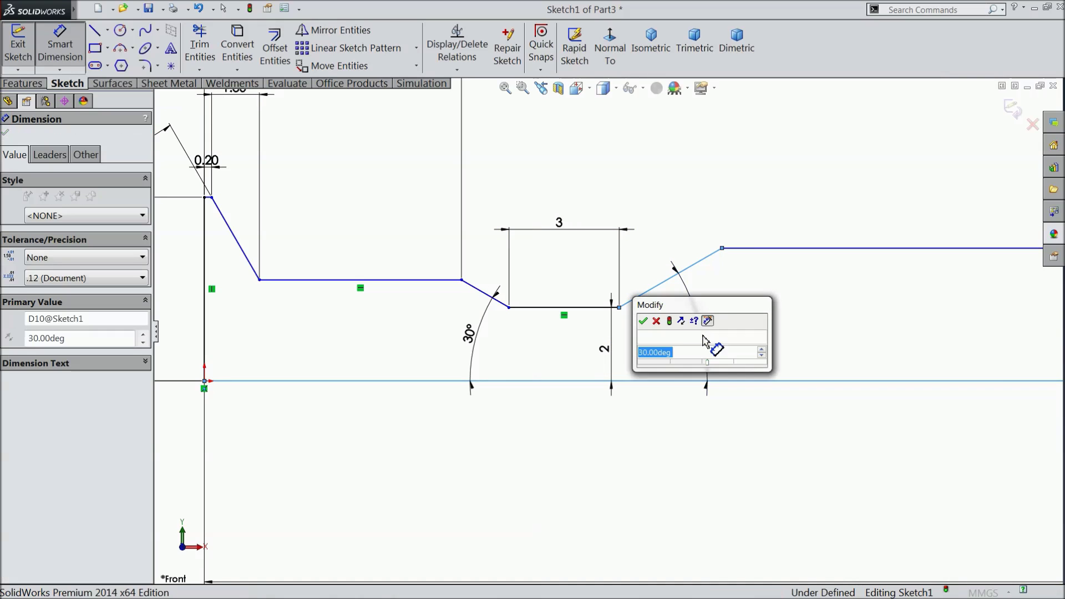
text(45)
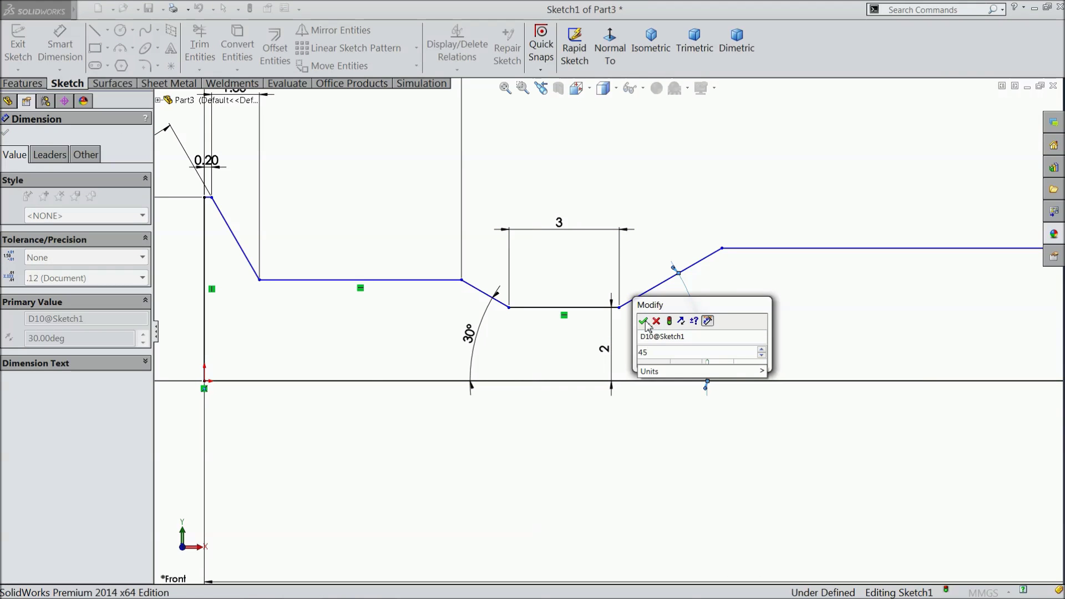
click(643, 322)
scroll(647, 333, down, 5)
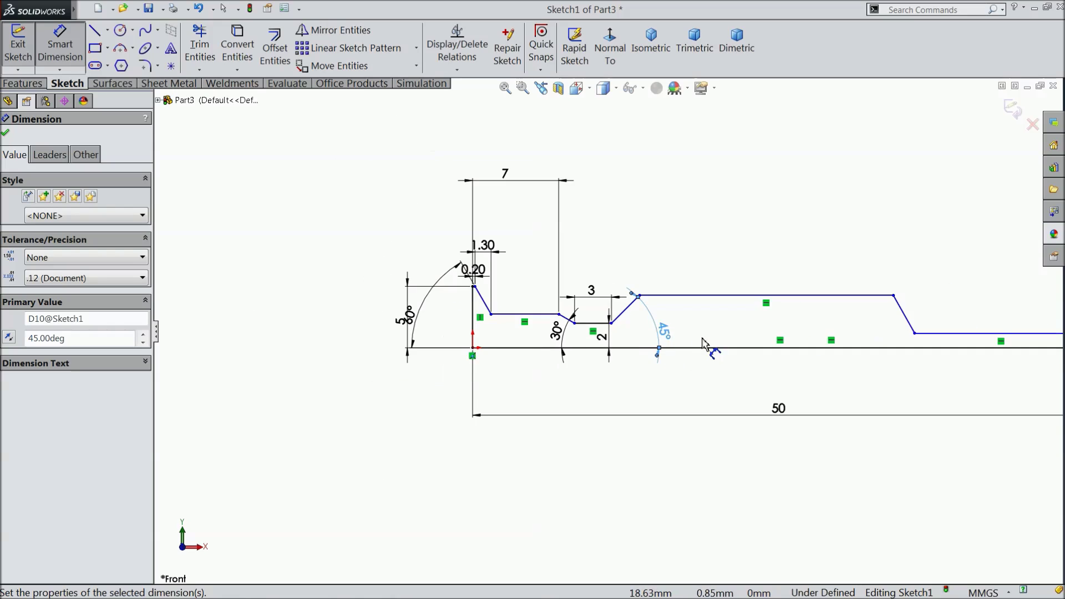
scroll(706, 344, down, 2)
Dimension the tip's end line at 1.80 and its flat at 2.40
scroll(964, 333, up, 5)
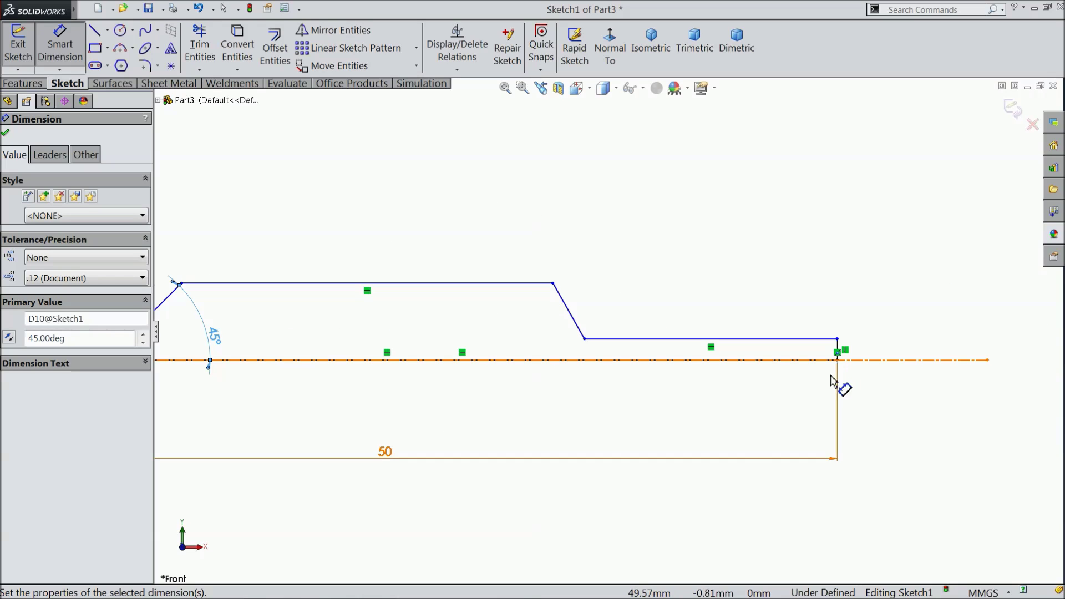
scroll(741, 351, up, 3)
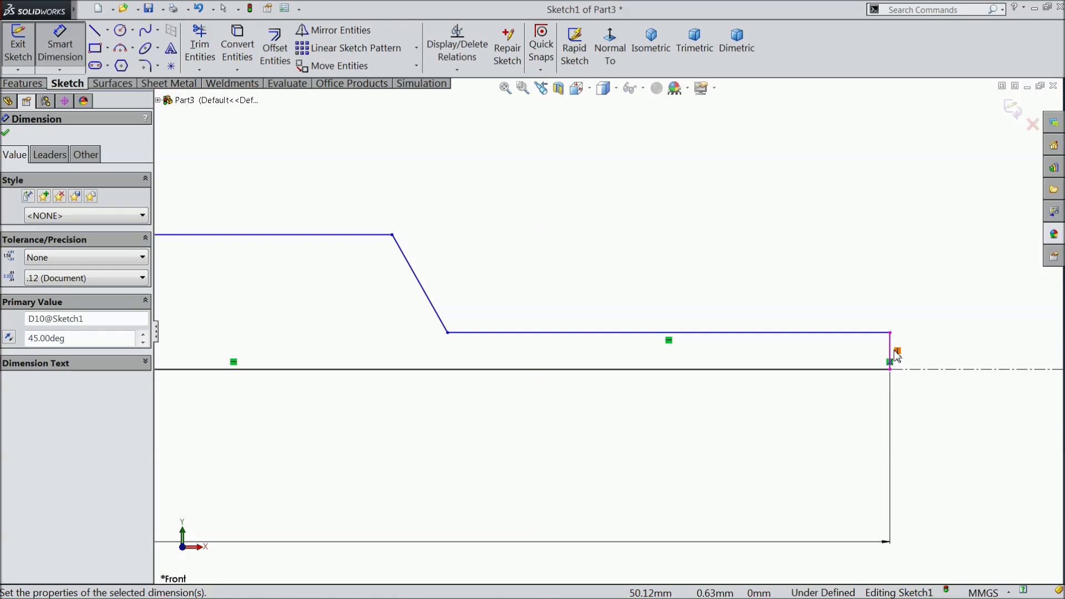
click(892, 356)
click(958, 355)
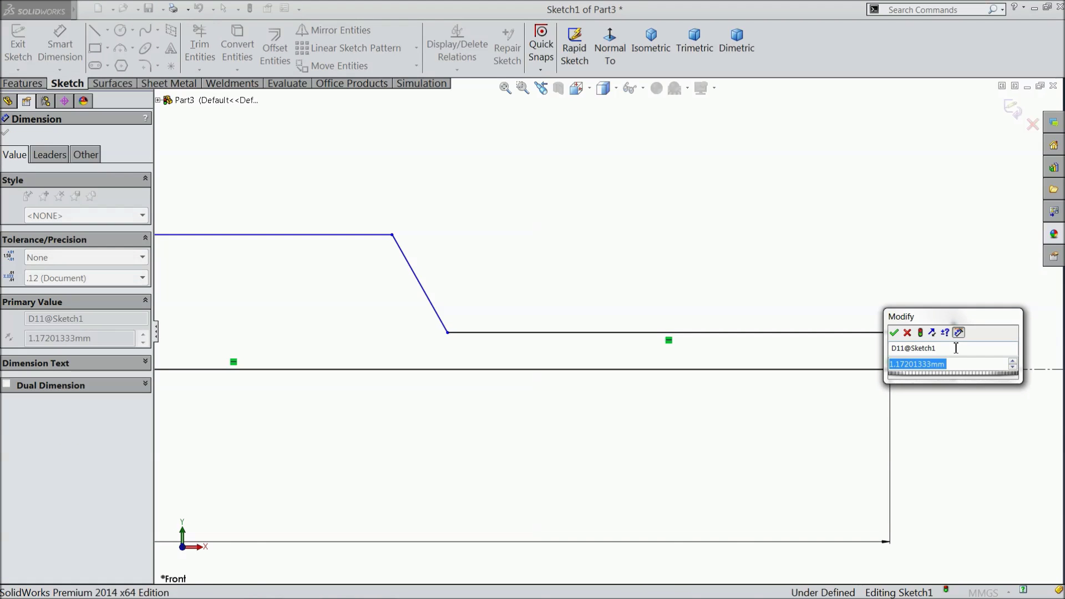
click(894, 332)
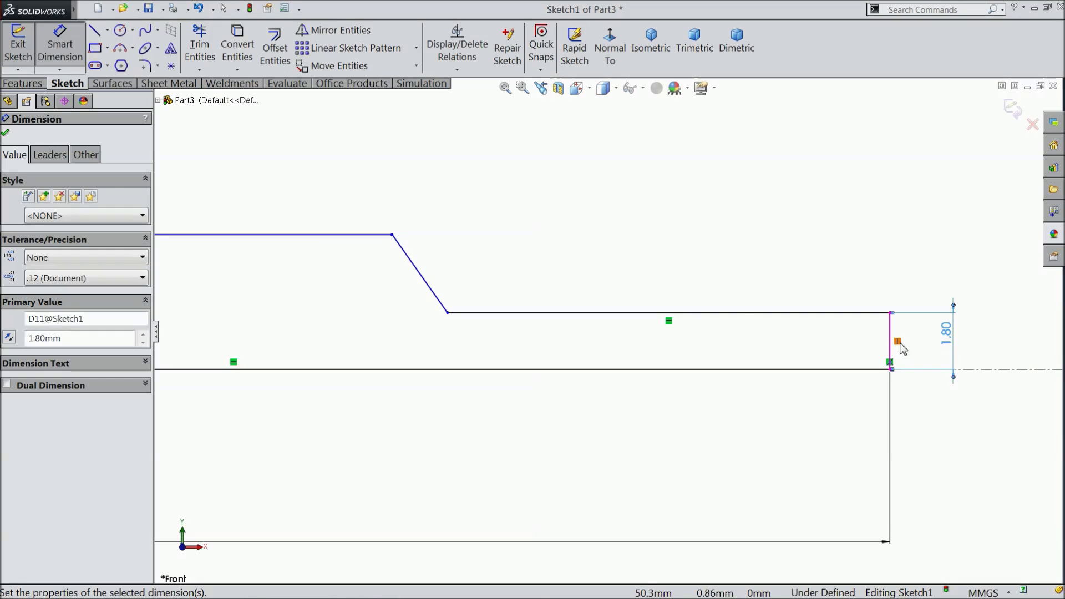
click(744, 312)
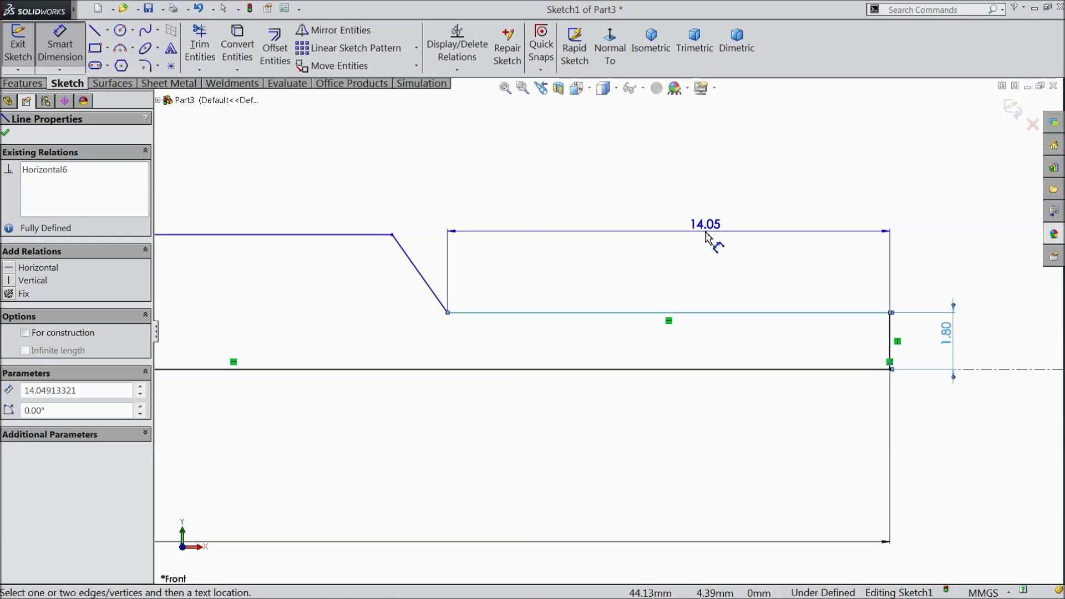
click(708, 241)
text(2.4)
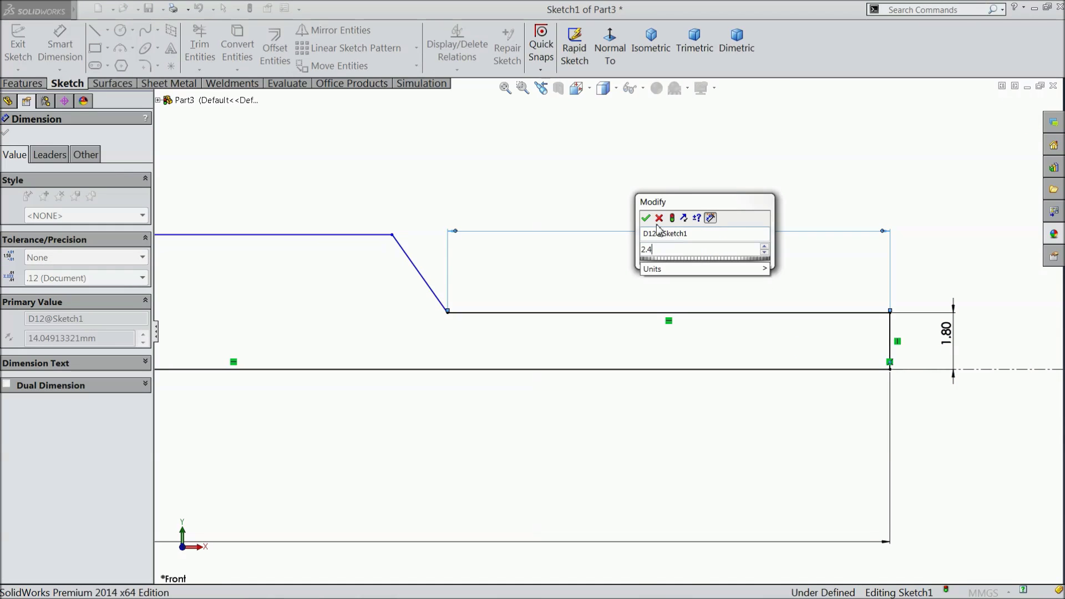
key(Return)
Set the tip chamfer to 45° against the centerline and its width to 4 mm
scroll(682, 281, up, 2)
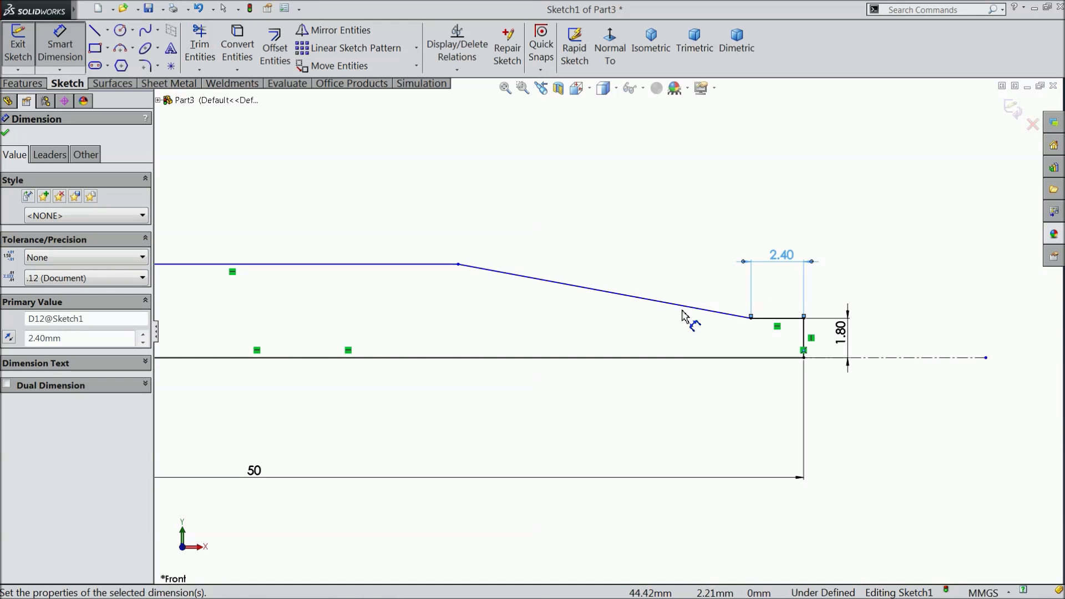
click(685, 306)
click(651, 360)
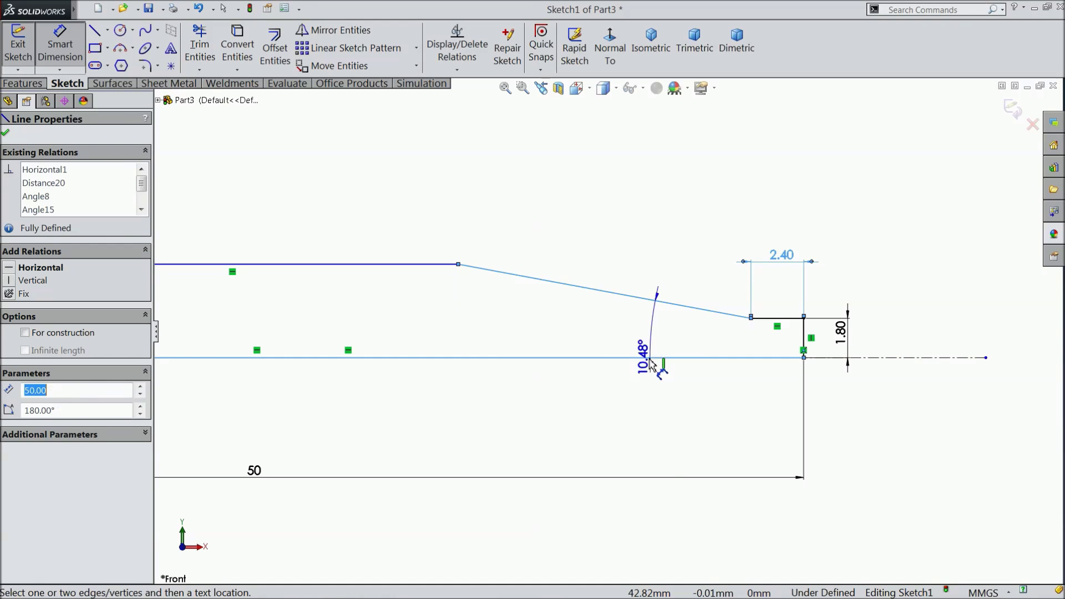
click(570, 341)
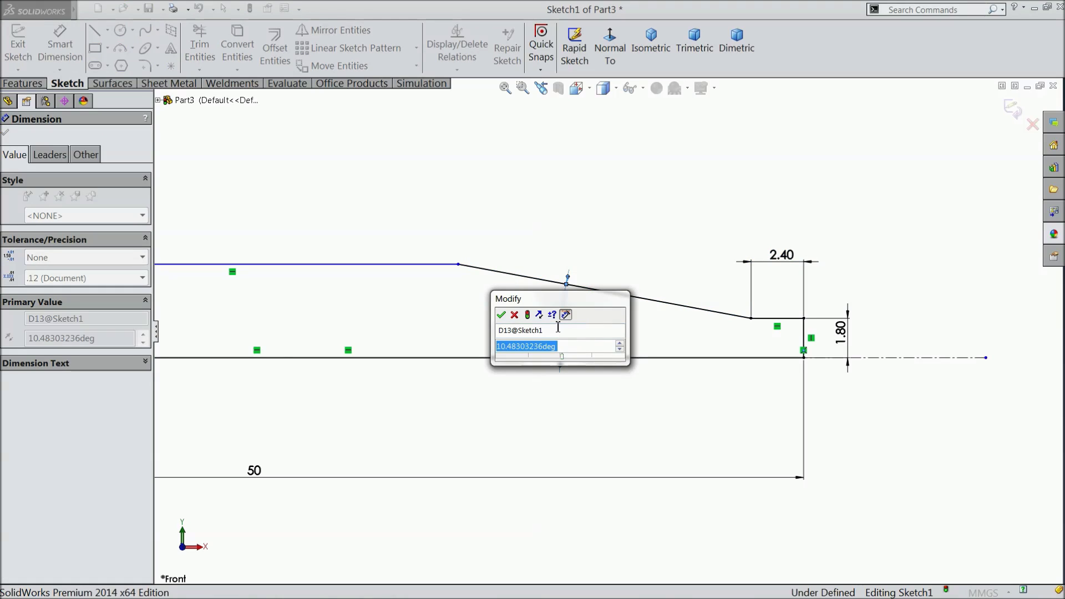
text(45)
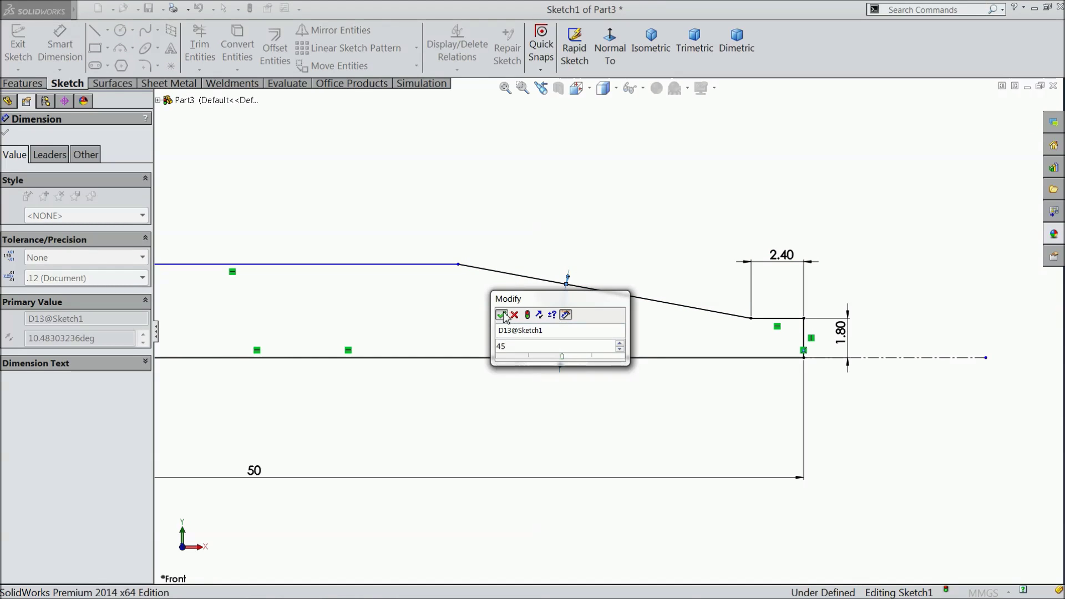
key(Return)
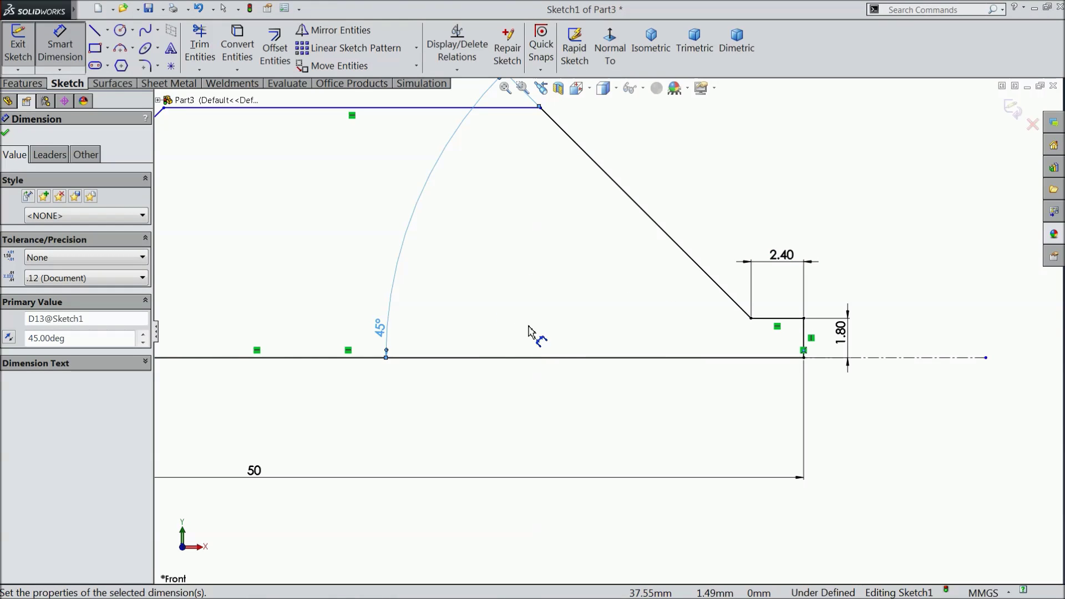
click(805, 335)
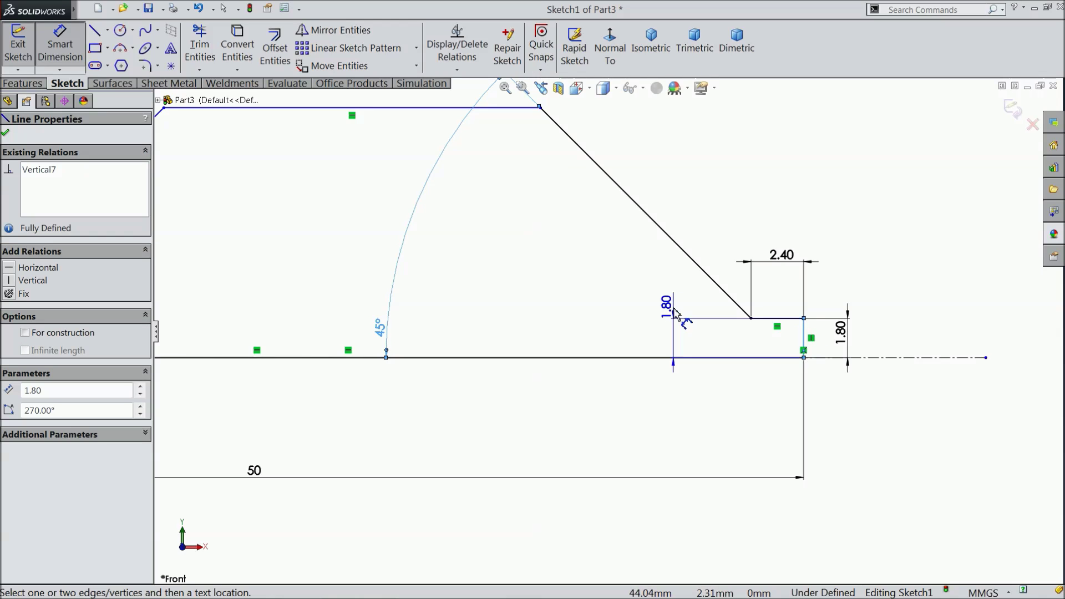
scroll(638, 322, up, 2)
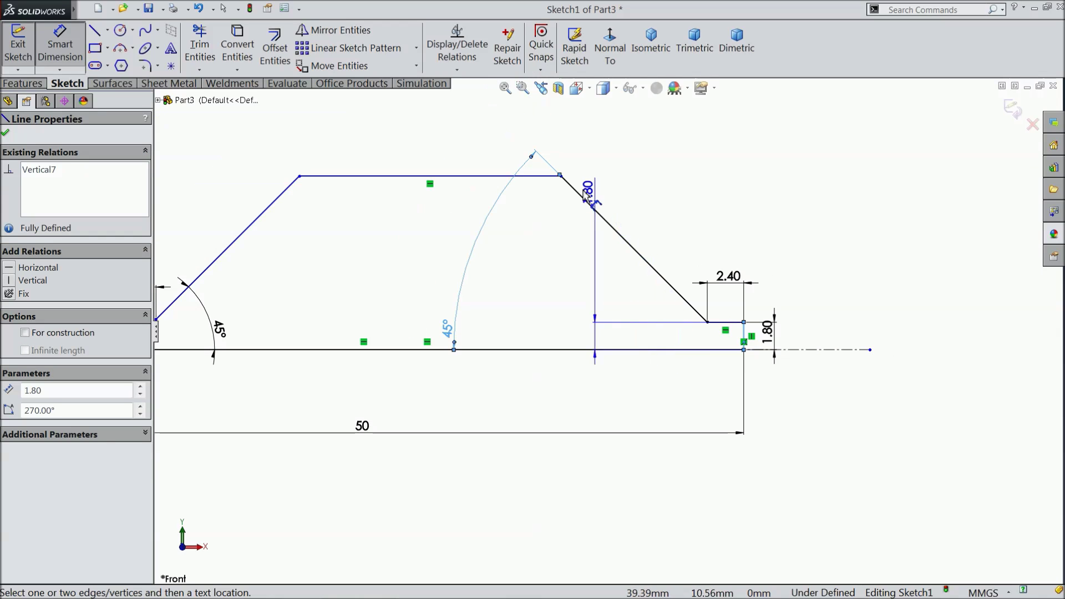
click(561, 176)
click(650, 145)
text(4)
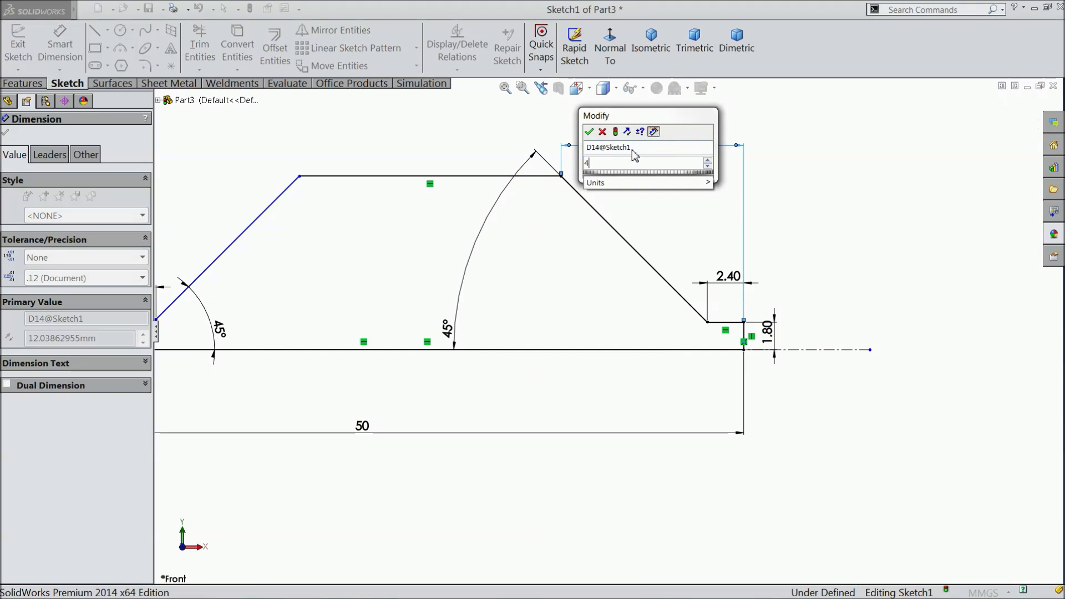
click(590, 133)
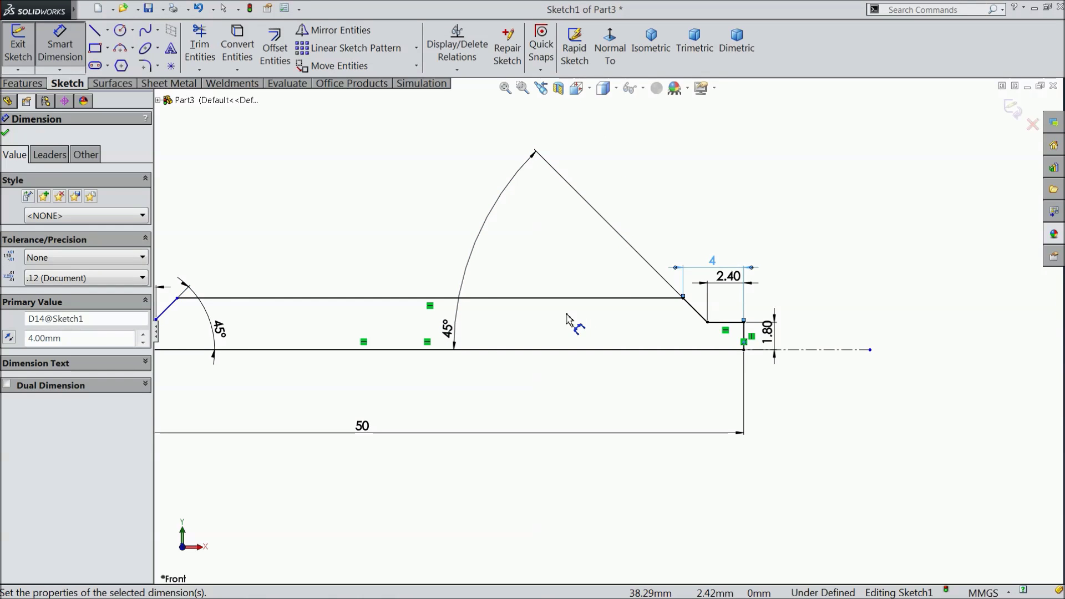
scroll(483, 347, up, 2)
scroll(360, 344, down, 2)
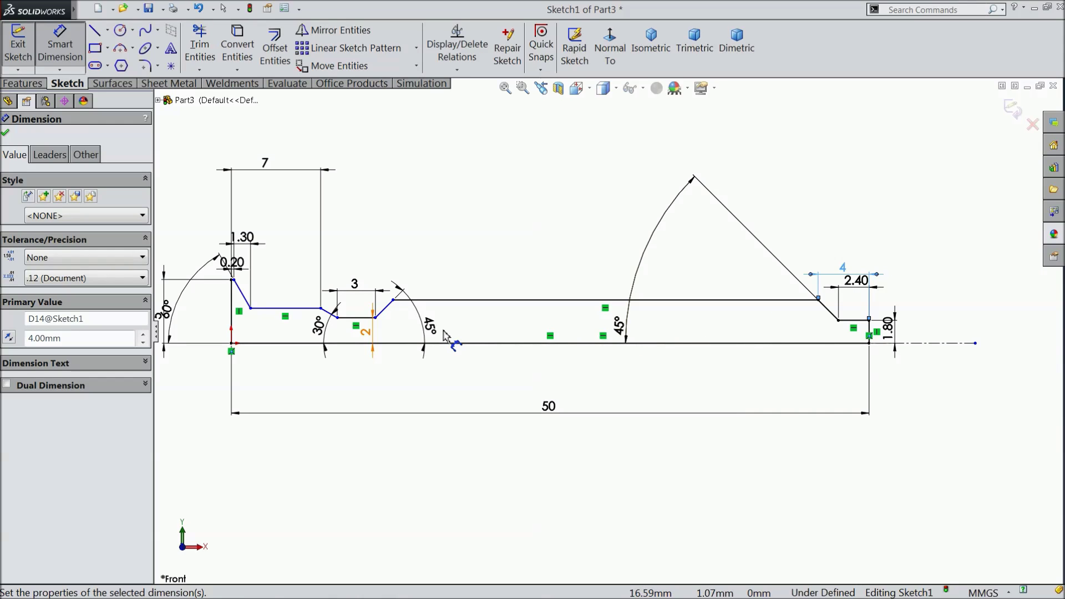
scroll(299, 343, up, 2)
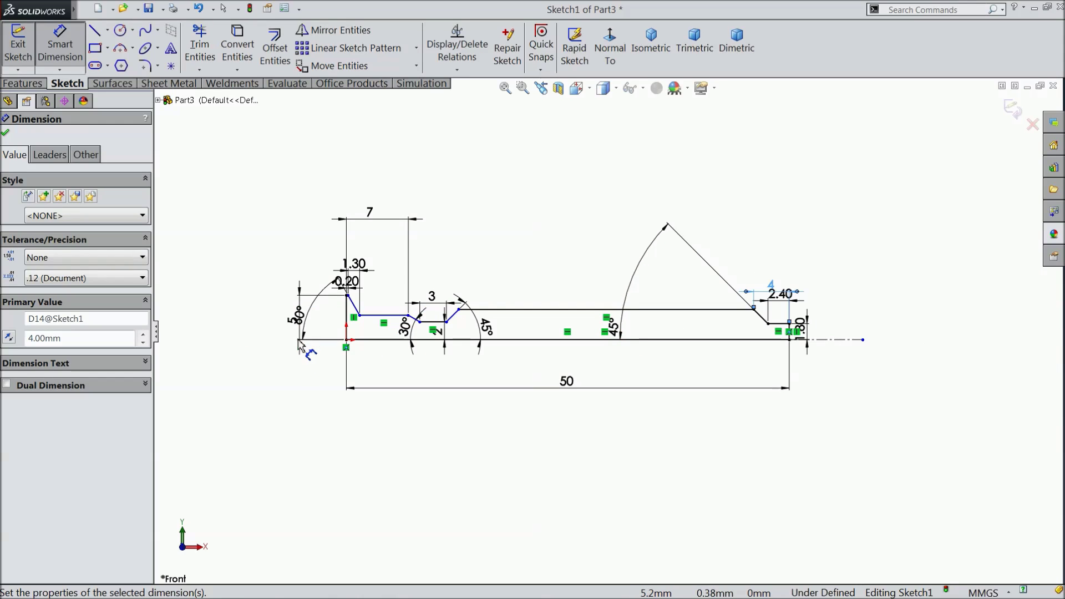
scroll(356, 333, down, 5)
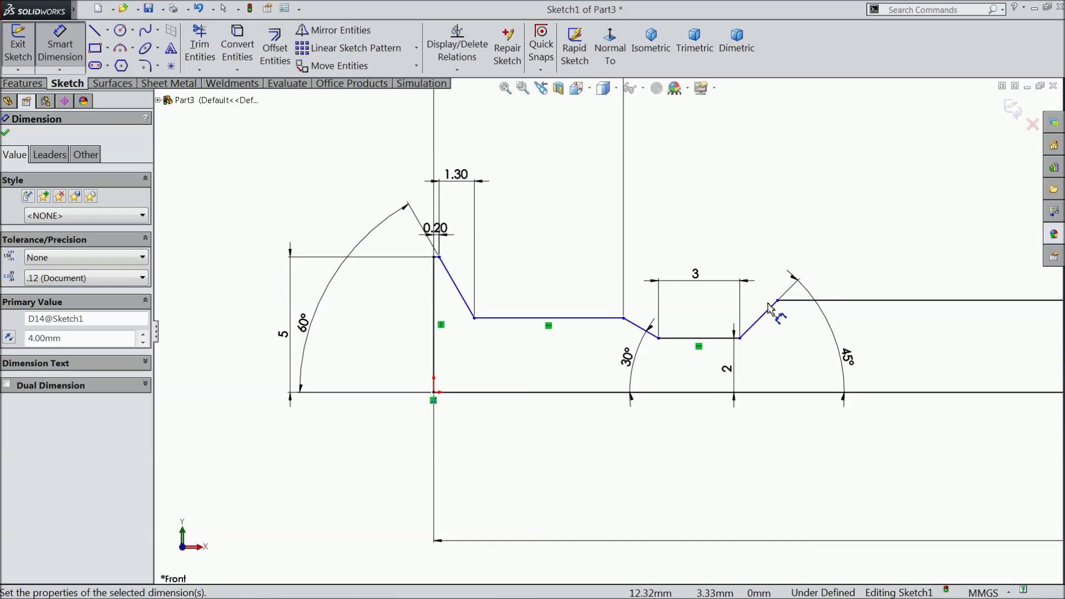
click(777, 301)
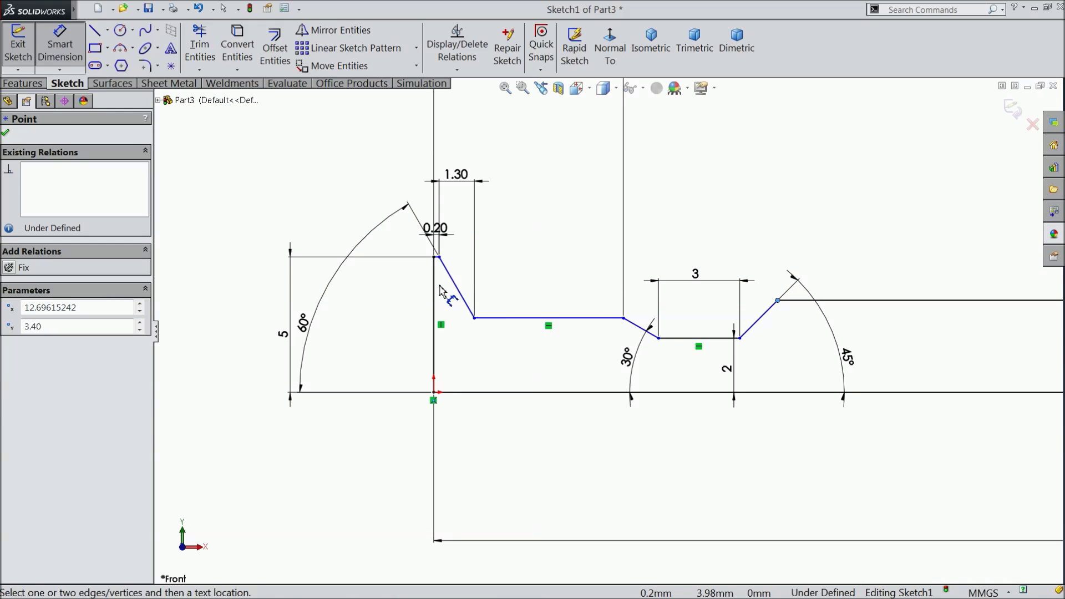
click(435, 290)
scroll(469, 190, up, 2)
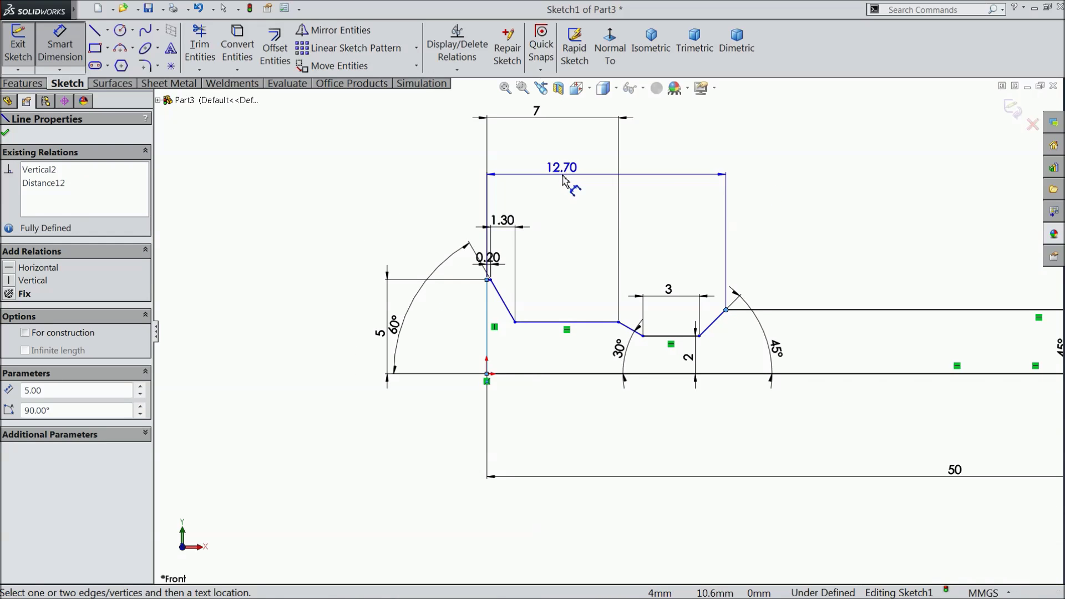
click(563, 180)
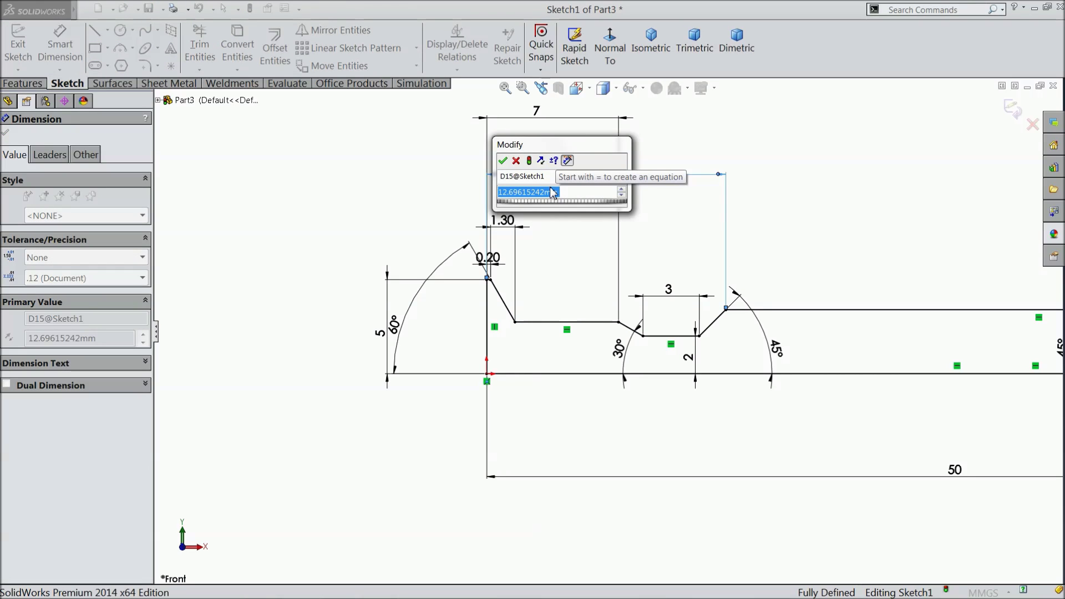
click(517, 161)
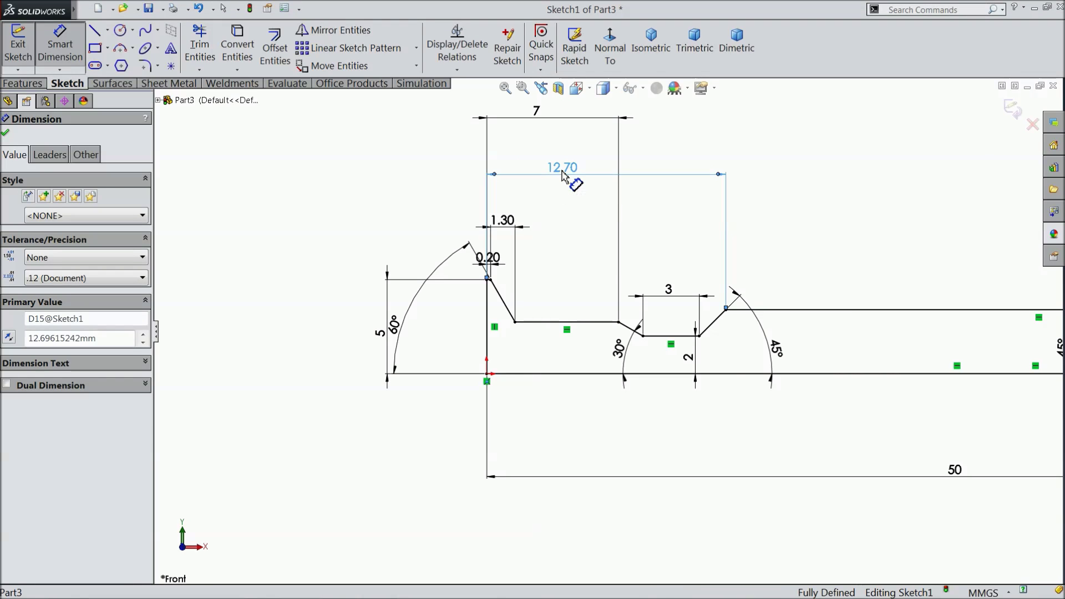
key(Delete)
scroll(615, 332, down, 2)
scroll(750, 361, down, 1)
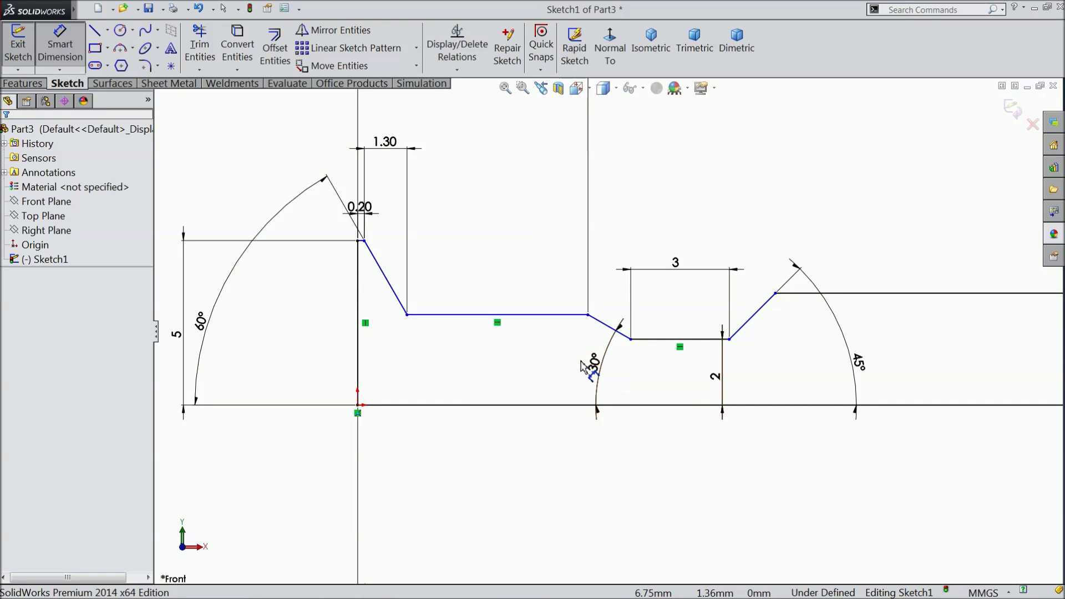
key(Escape)
scroll(444, 327, up, 2)
Replace the 1.30 dimension with a 3.15 shank height measured from the axis
scroll(466, 289, down, 1)
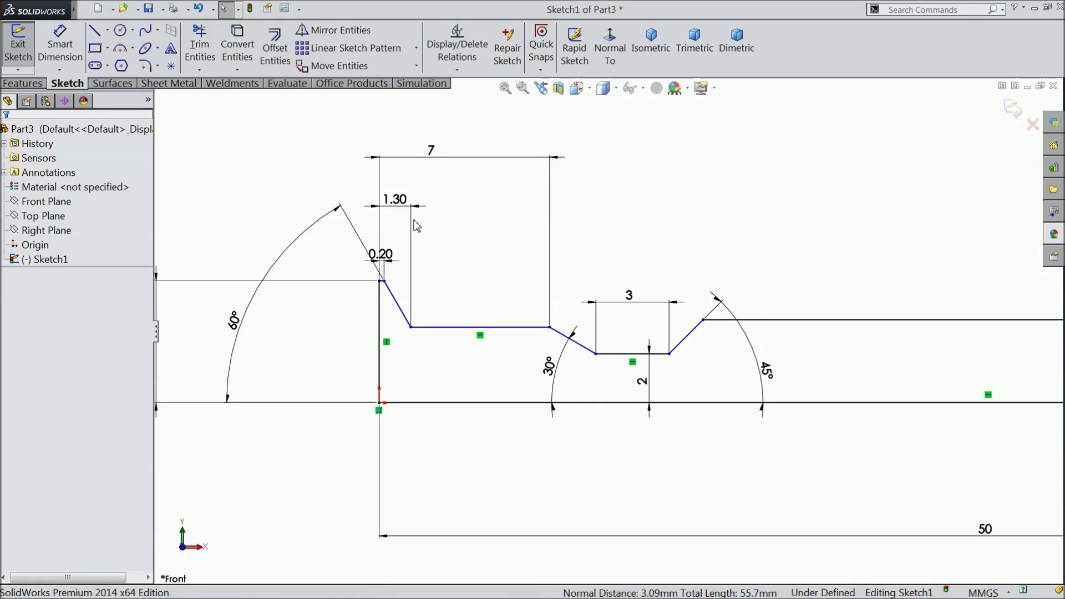
click(402, 201)
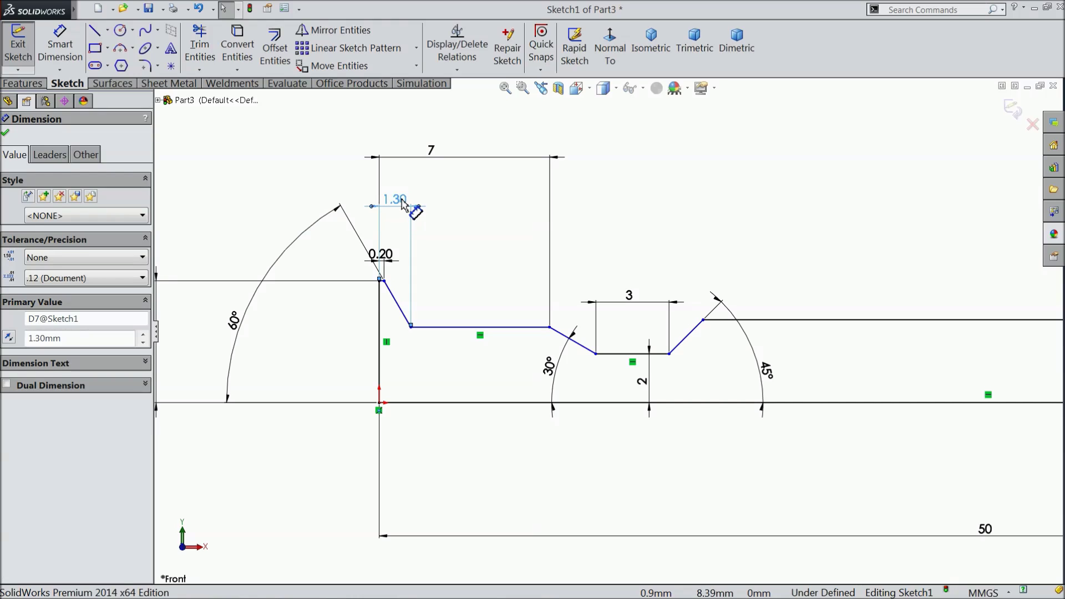
key(Delete)
key(d)
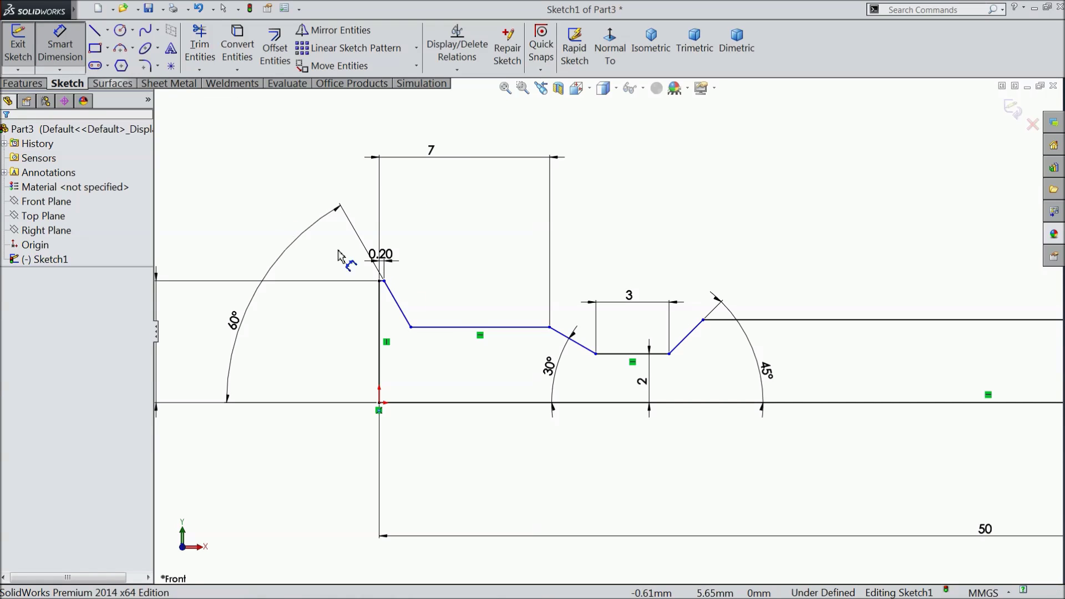
click(478, 328)
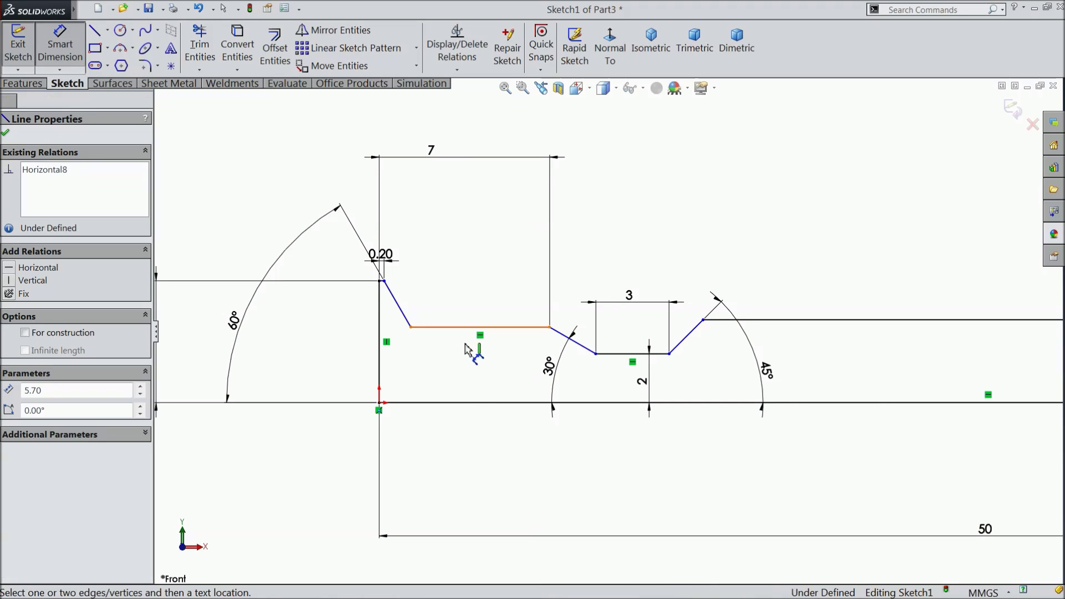
click(467, 404)
click(468, 380)
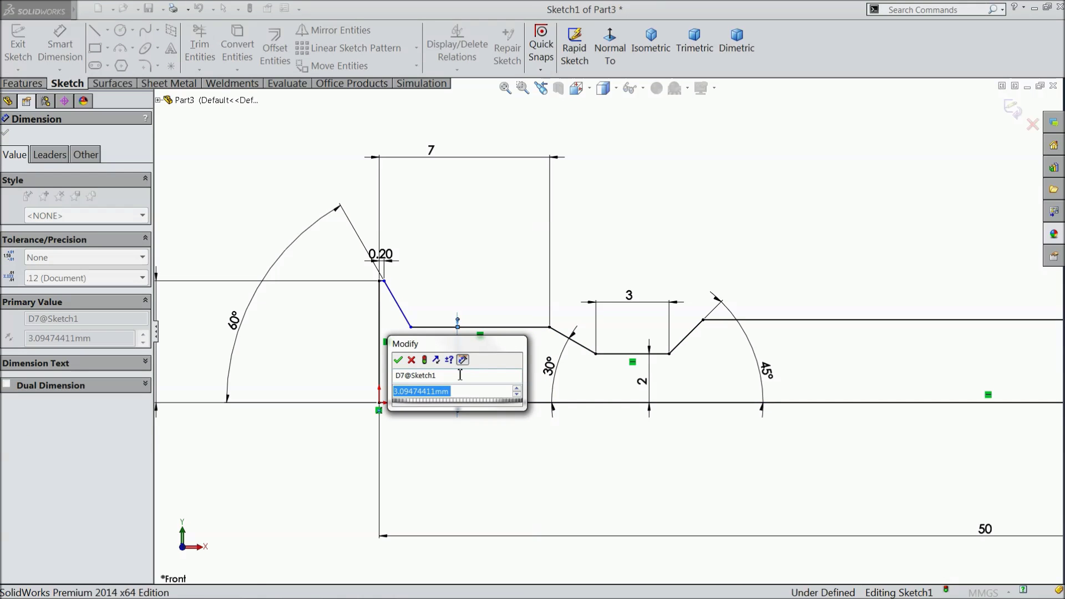
text(3.15)
key(Return)
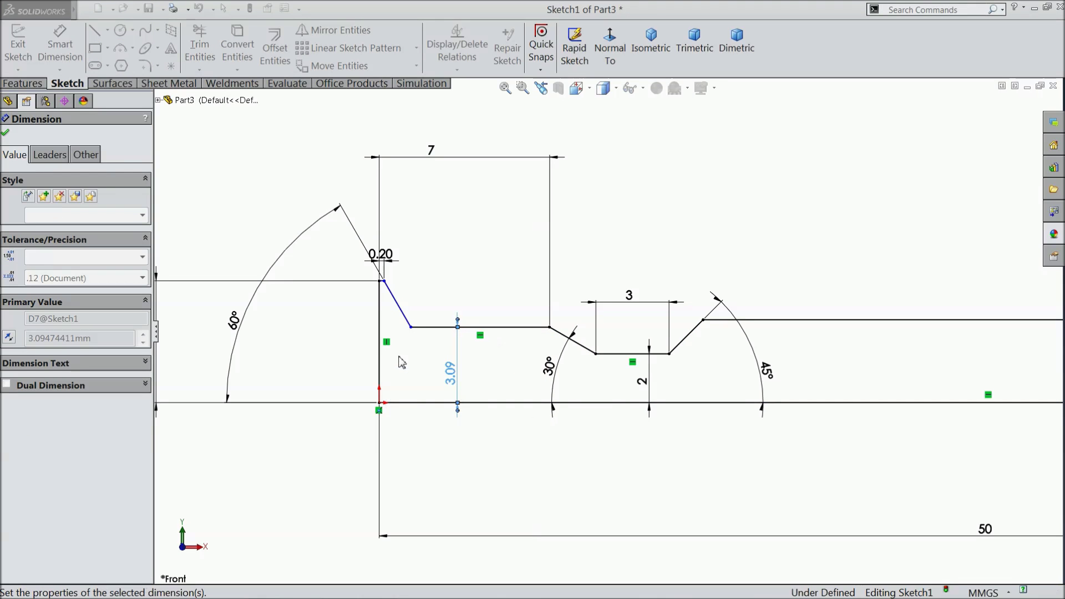
Dimension the head chamfer width as 1.3, then undo it back to 1.27
click(410, 326)
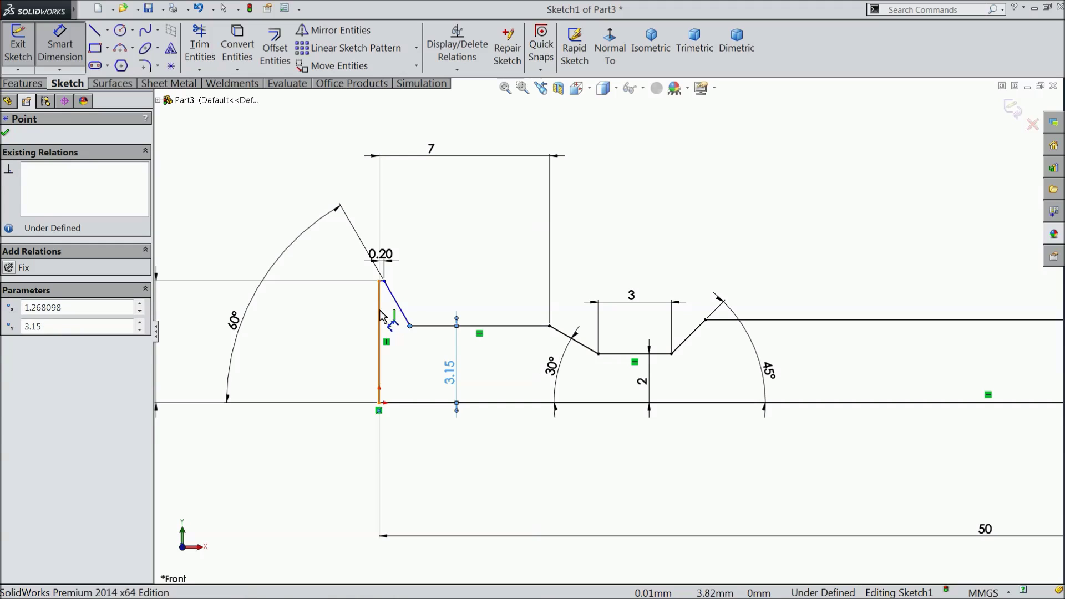
click(380, 319)
click(404, 221)
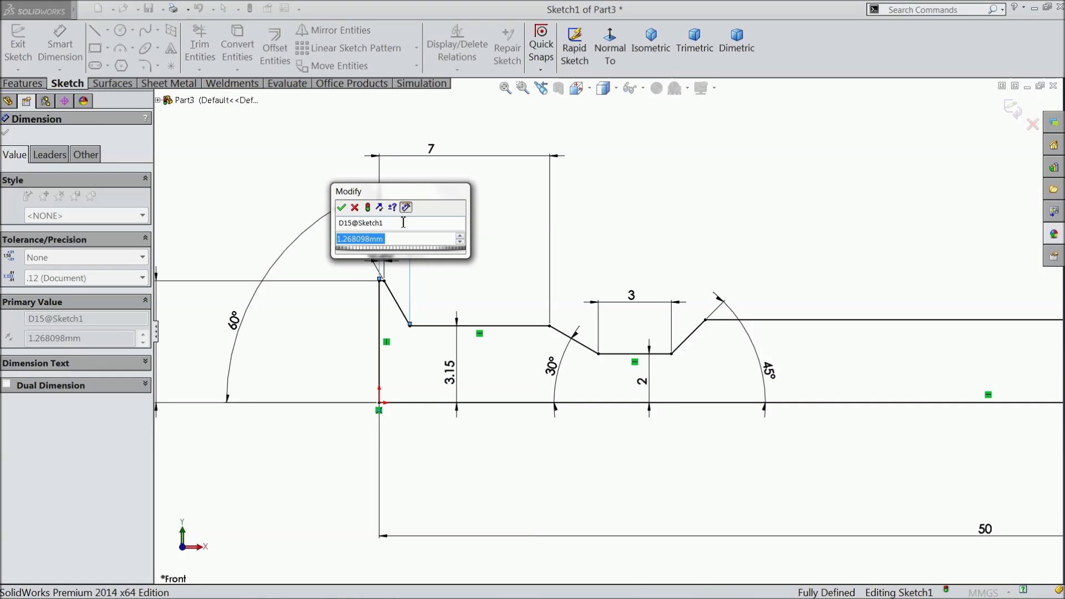
text(1.3)
key(Return)
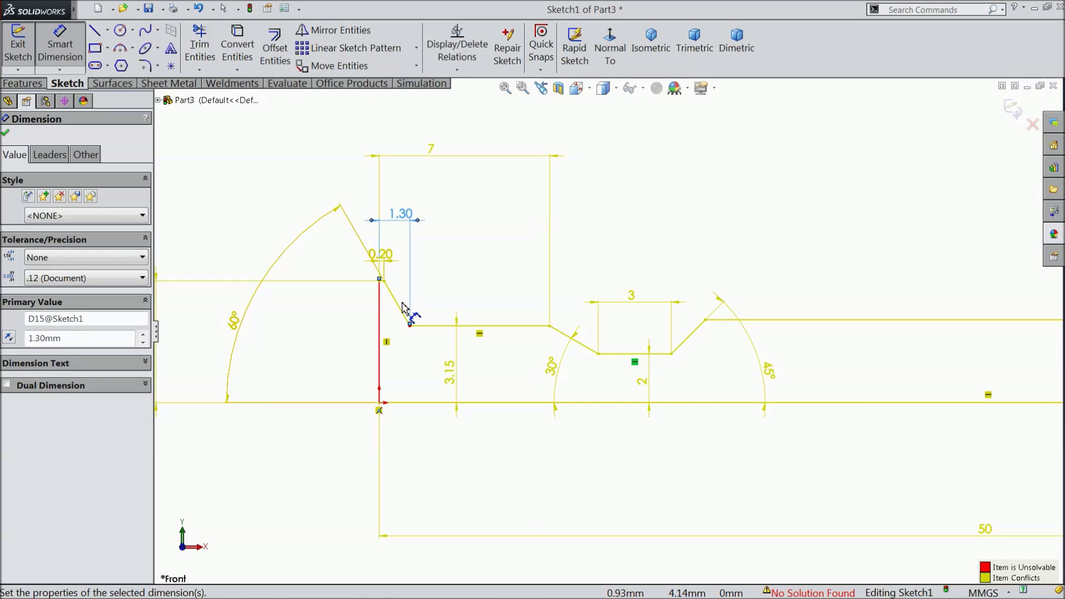
click(7, 133)
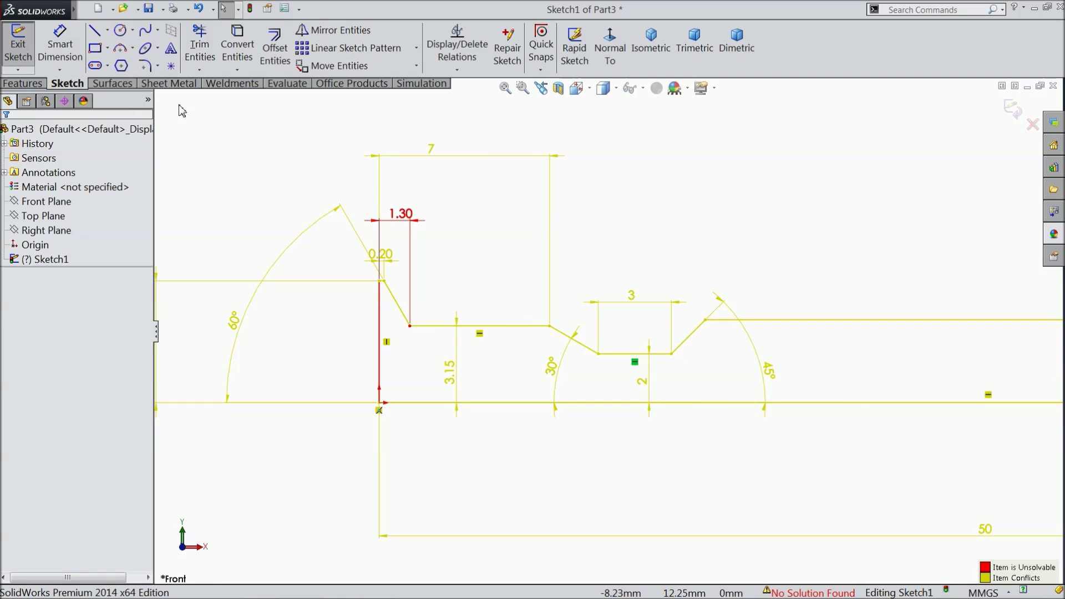
click(199, 8)
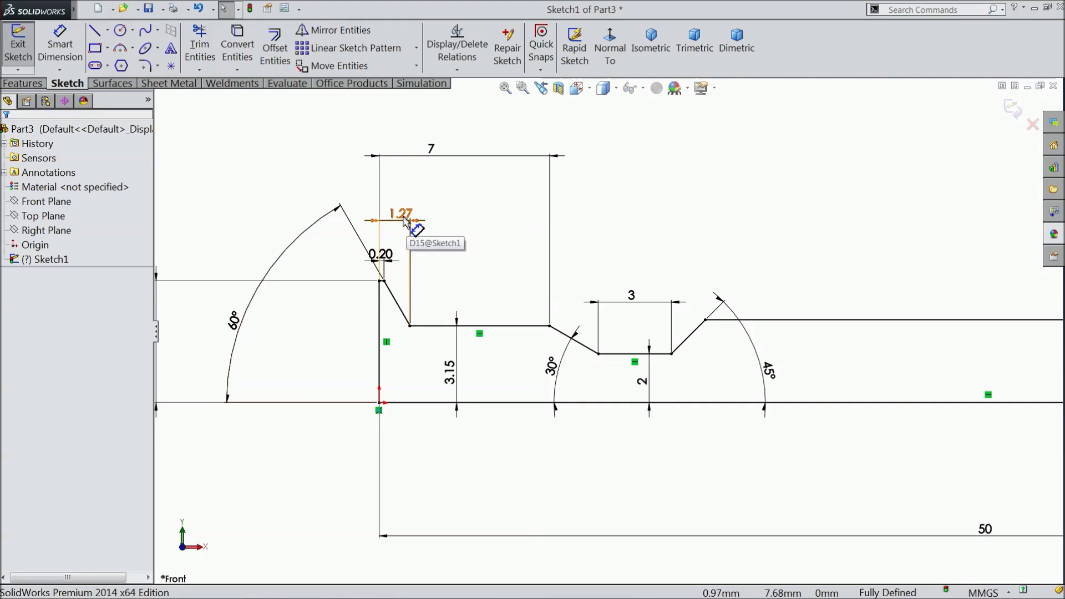
scroll(506, 321, up, 5)
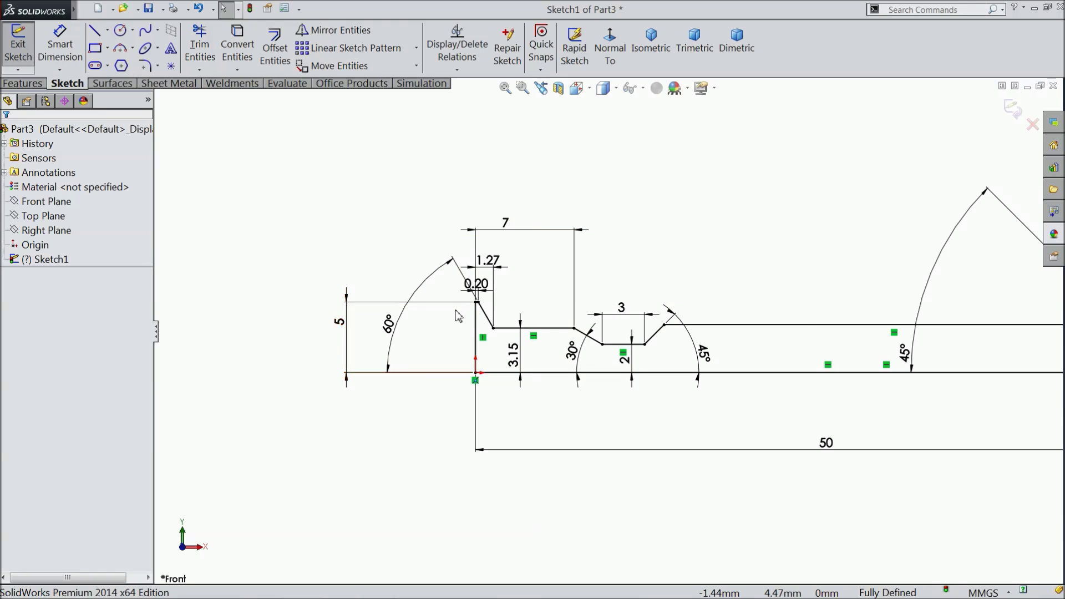
scroll(848, 364, down, 1)
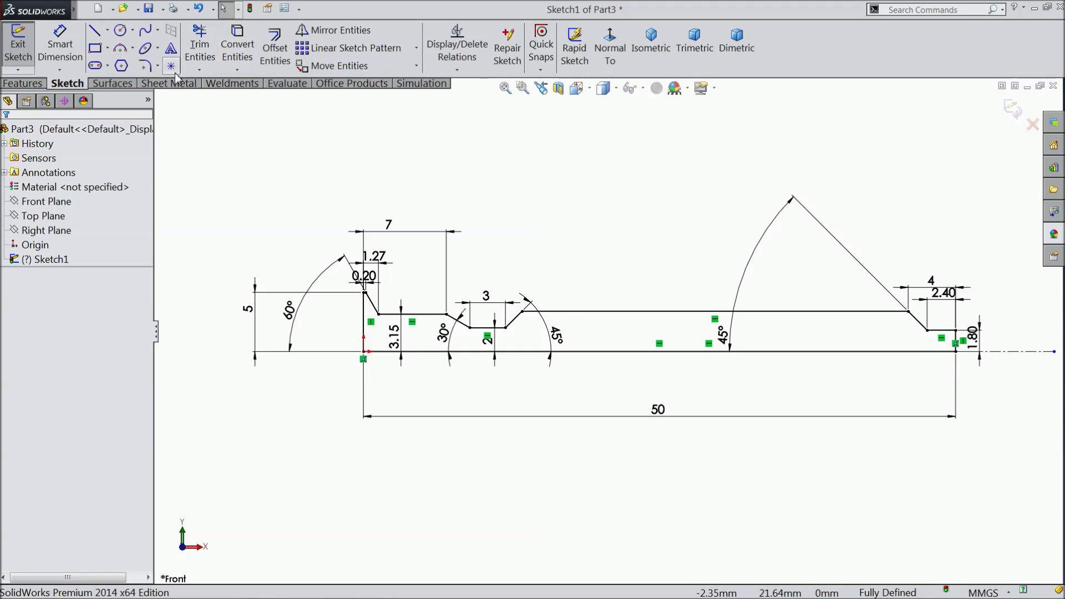
Round the corner at the profile's right-end tip with a 0.20 mm sketch fillet
click(147, 67)
scroll(956, 328, down, 3)
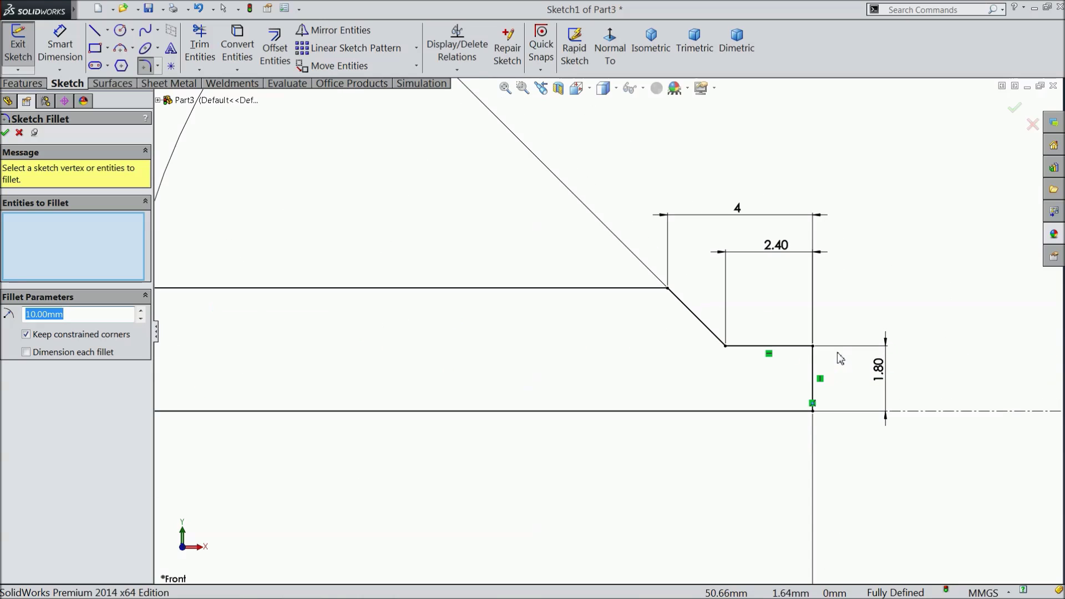
text(0.2)
scroll(865, 379, down, 3)
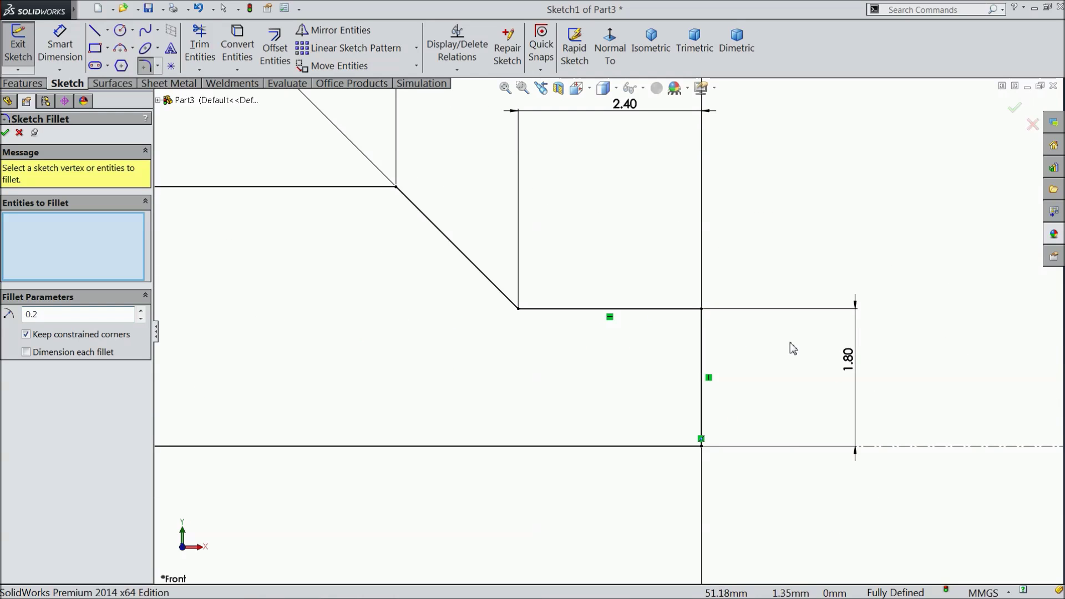
text(2)
click(702, 310)
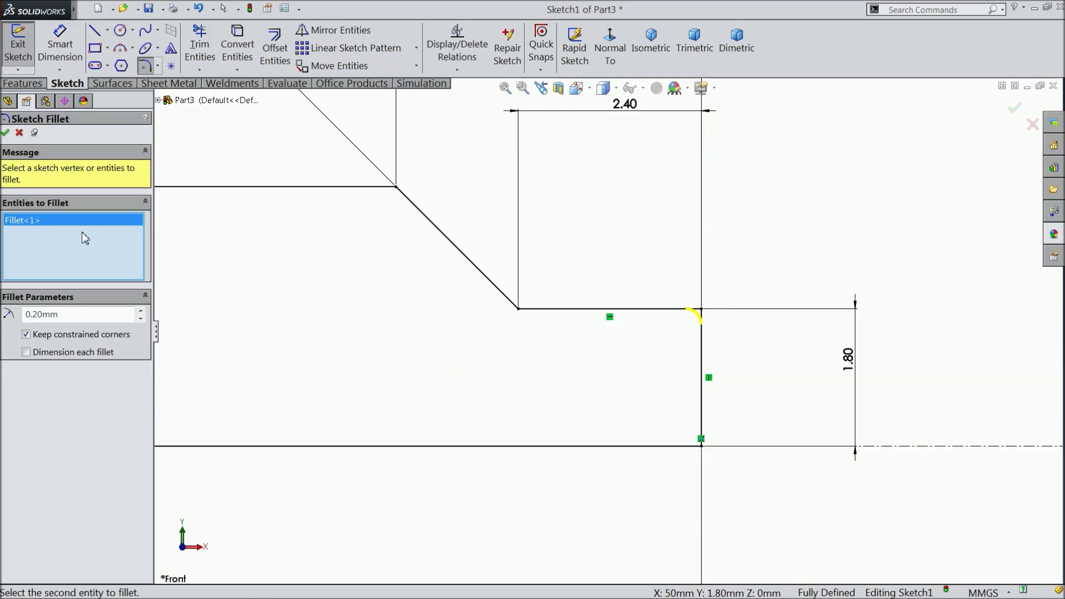
click(6, 133)
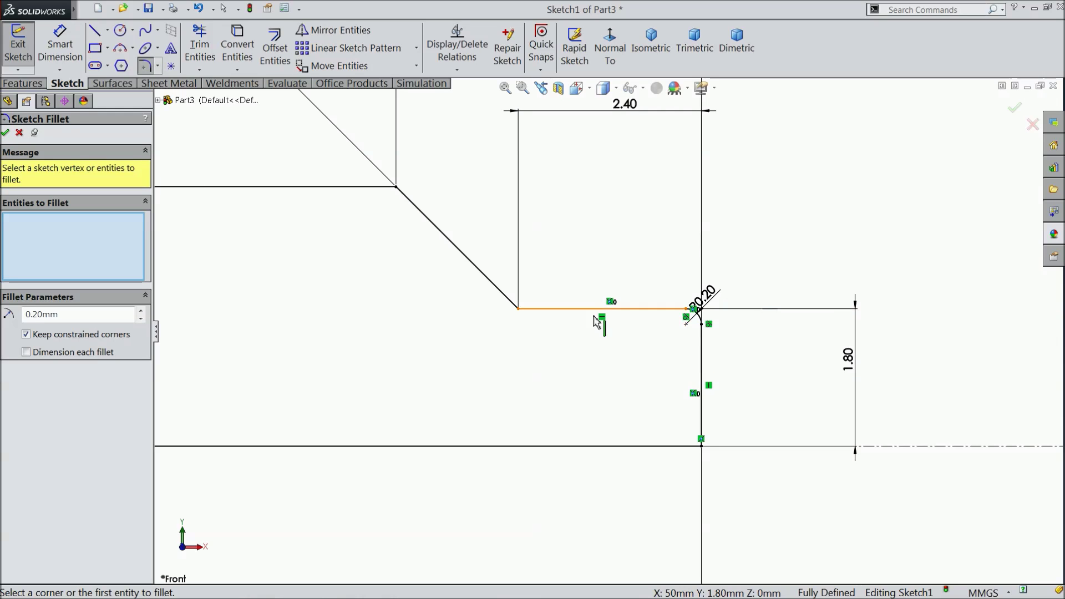
scroll(589, 327, up, 10)
scroll(492, 348, down, 4)
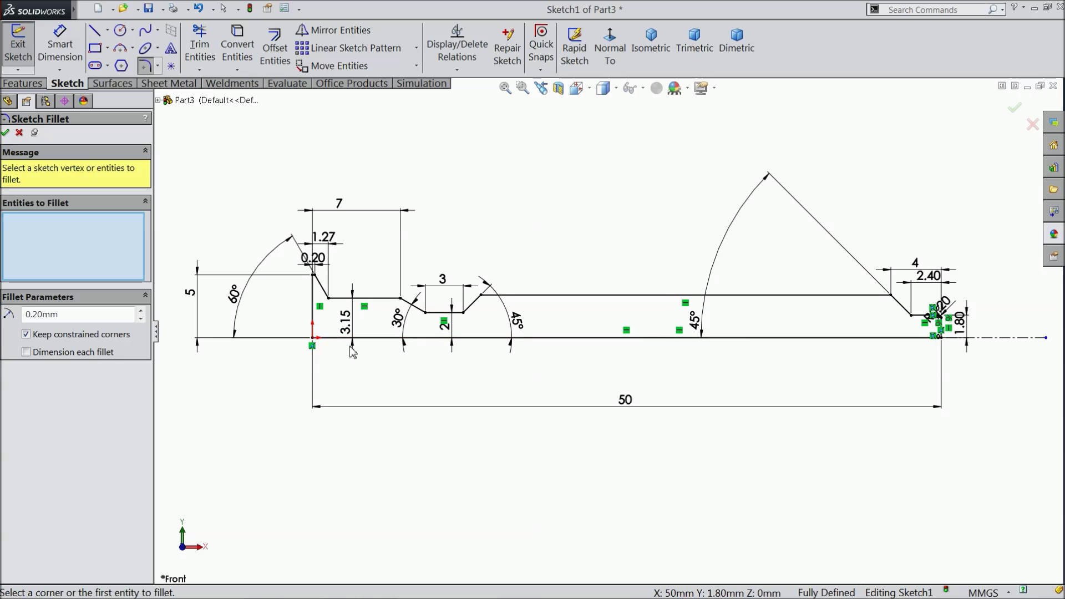
click(6, 133)
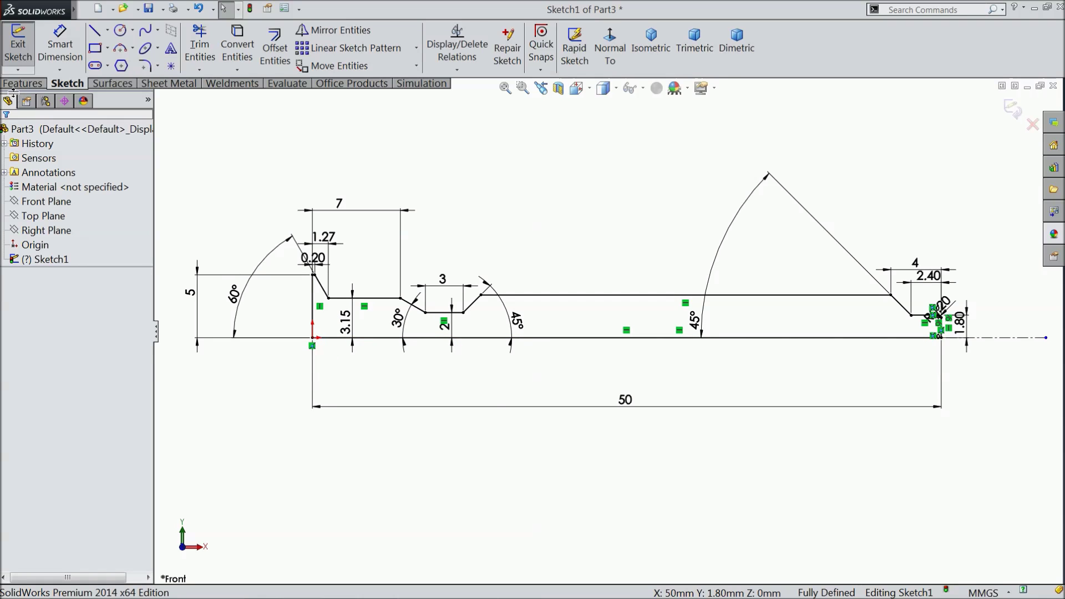
click(24, 83)
Revolve the profile 360° about Line1 into the solid Revolve1, then select the head's flat face
click(73, 48)
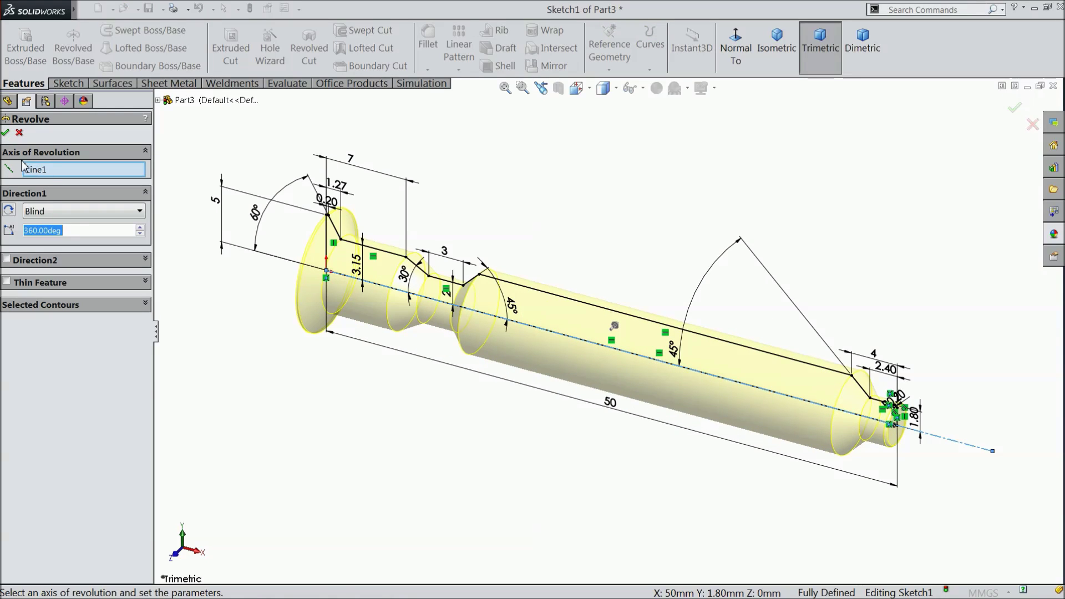
click(6, 133)
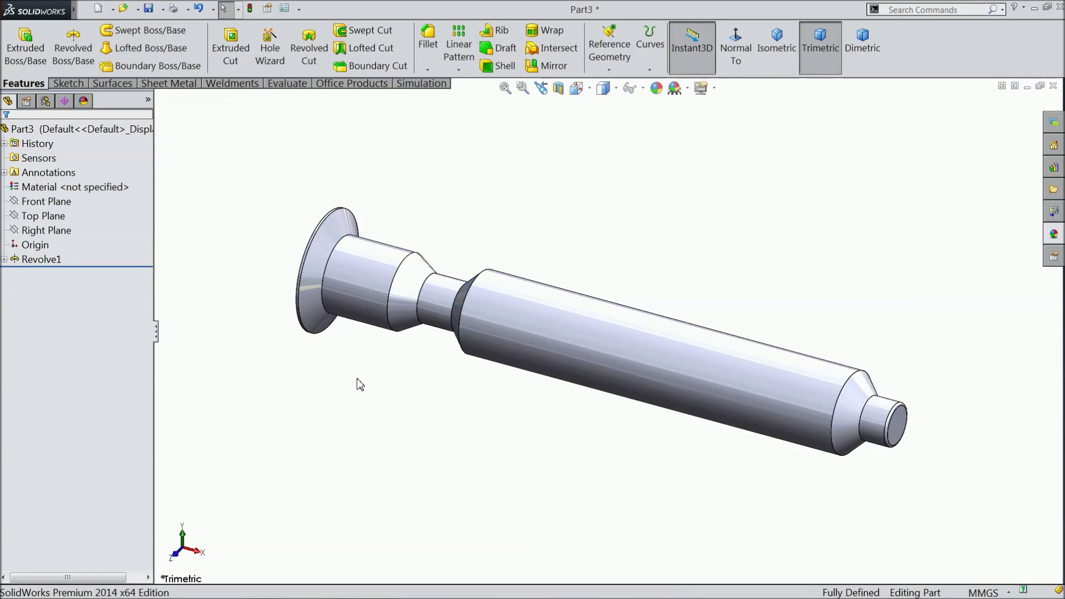
middle_drag(359, 383, 411, 388)
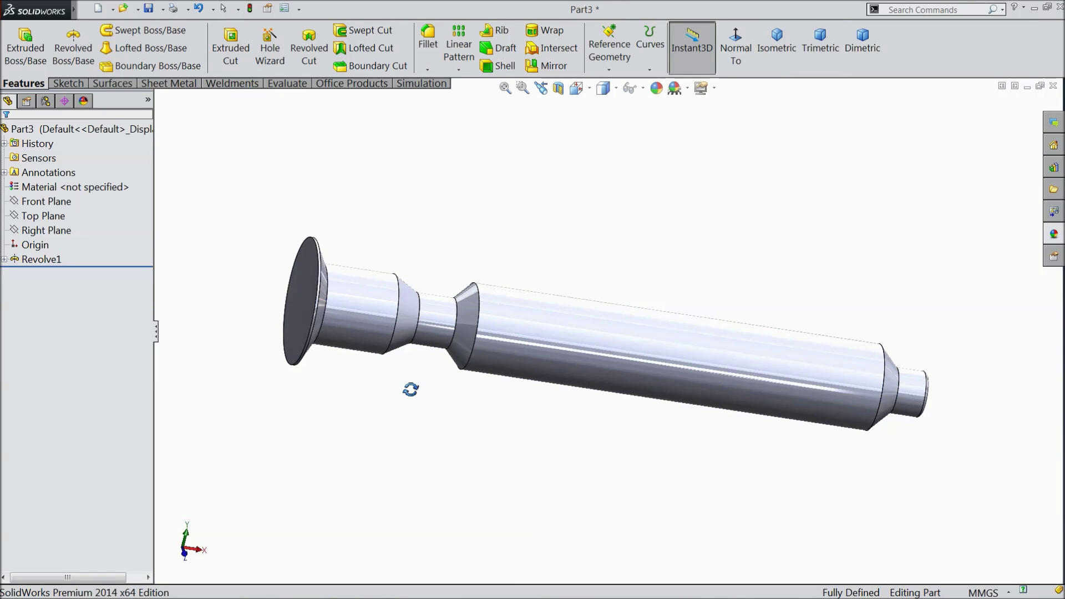
middle_drag(218, 283, 310, 302)
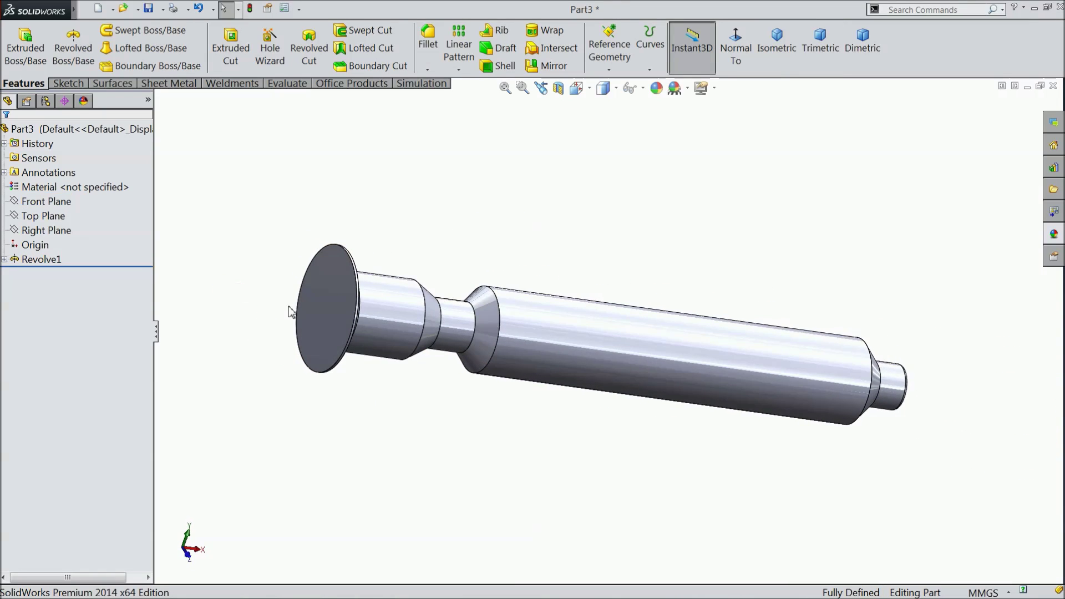
click(319, 304)
Start a new sketch on the Front Plane, viewed normal to it
key(Escape)
click(61, 202)
click(67, 184)
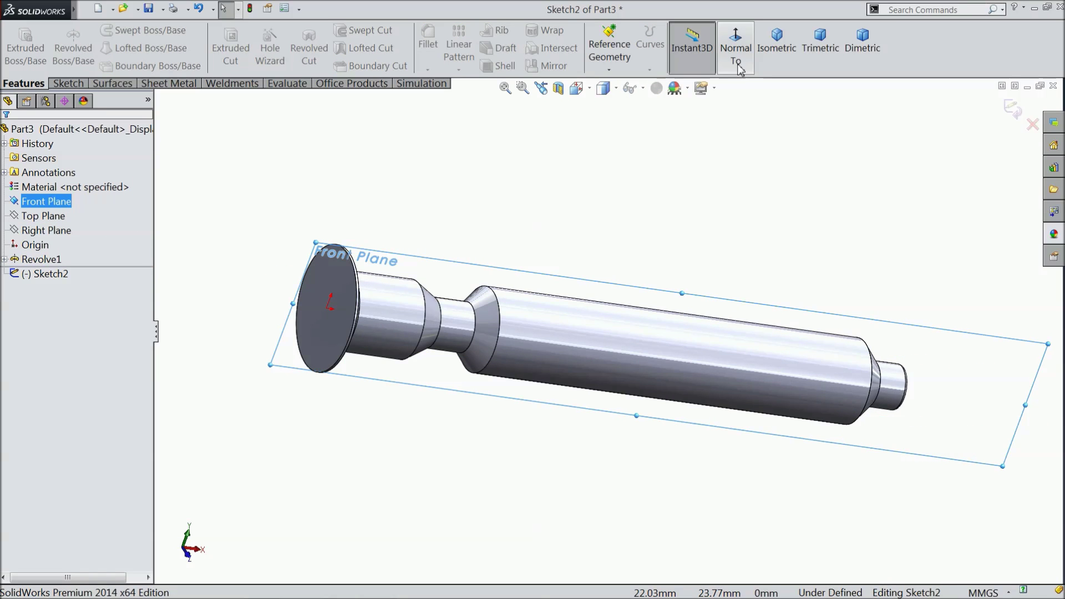
click(736, 47)
scroll(424, 338, up, 5)
scroll(424, 338, up, 2)
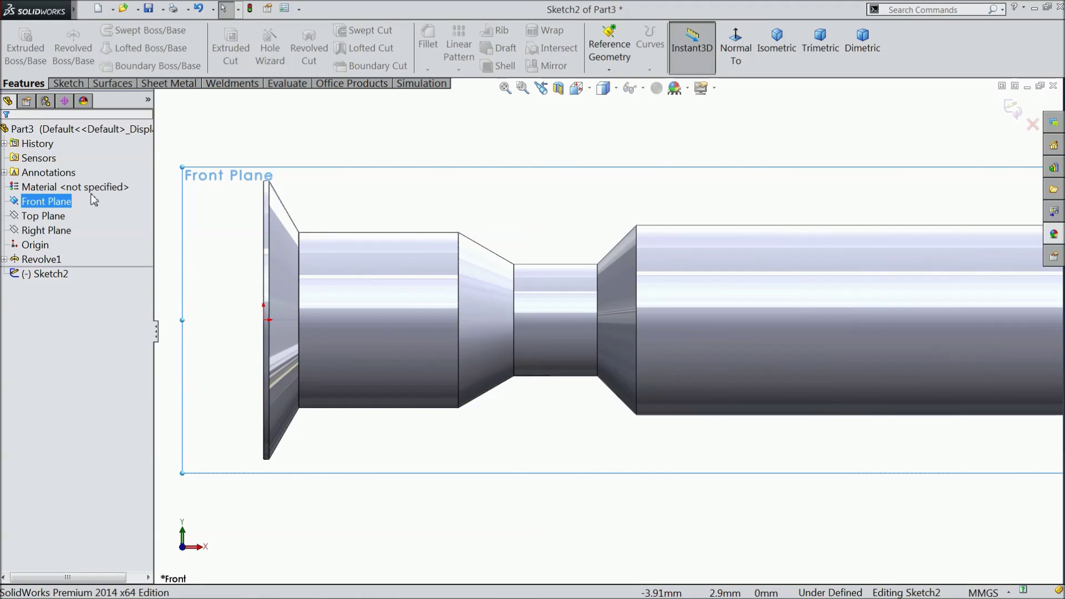
Draw a centerline from the origin along the axis into the head
click(67, 83)
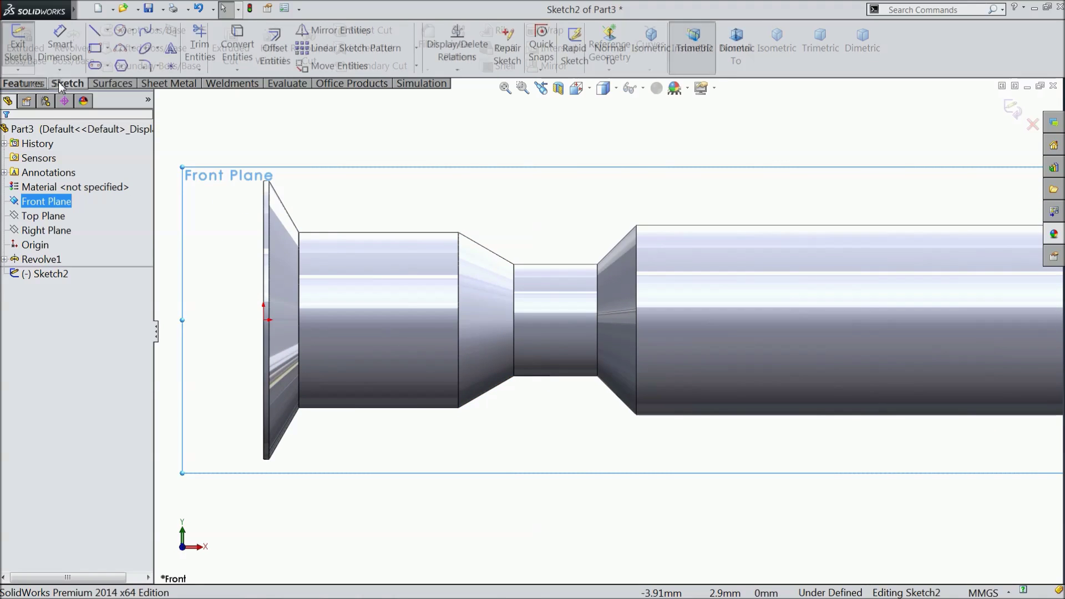
click(107, 30)
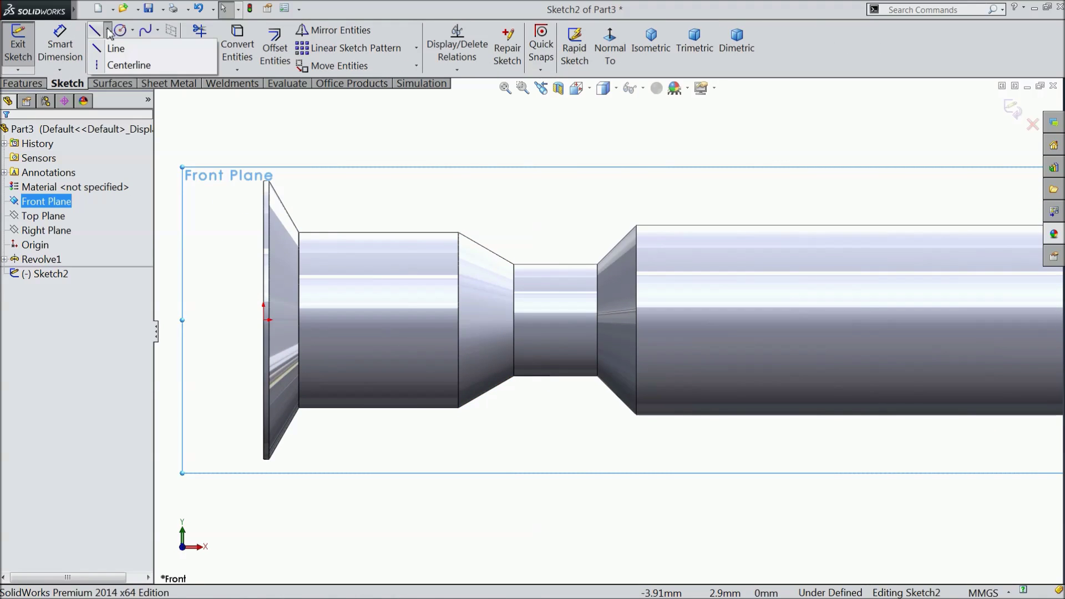
click(114, 63)
click(268, 320)
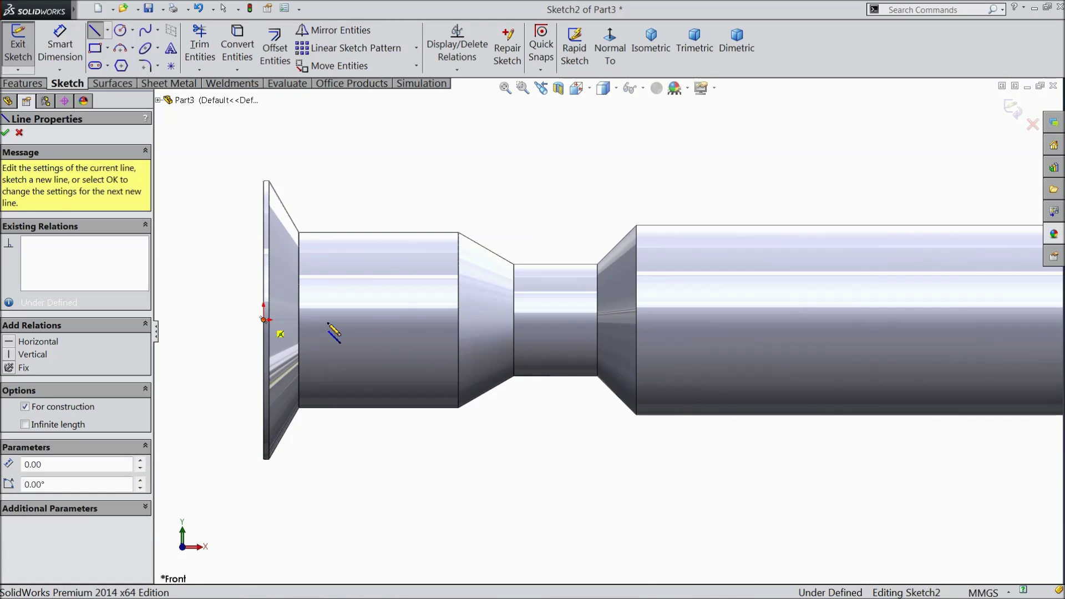
click(493, 320)
right_click(494, 320)
click(516, 109)
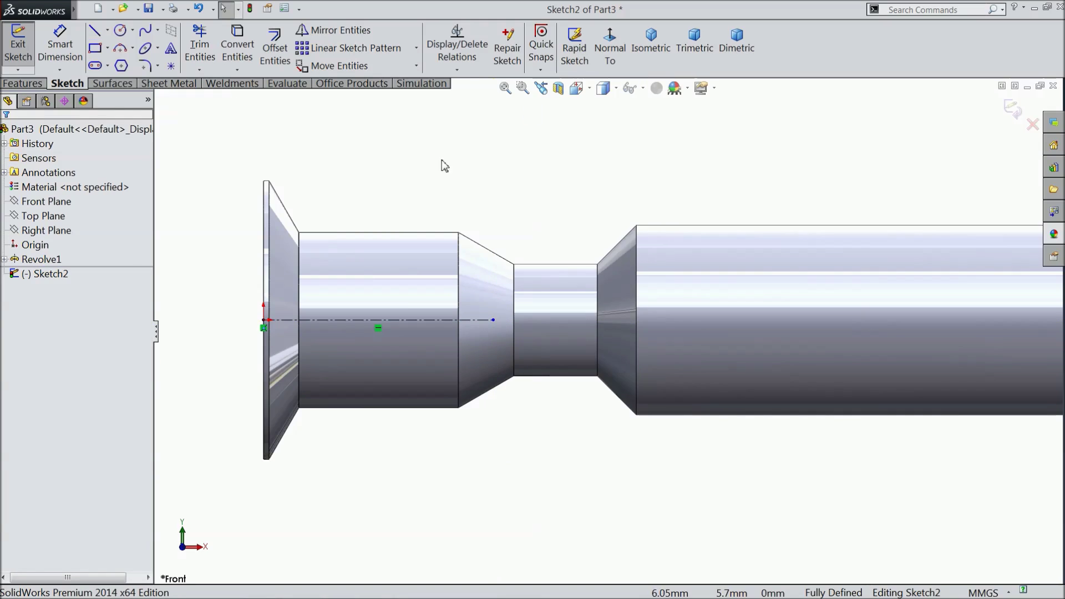
Draw a closed sloped line profile above the centerline, ending back along the axis
click(93, 34)
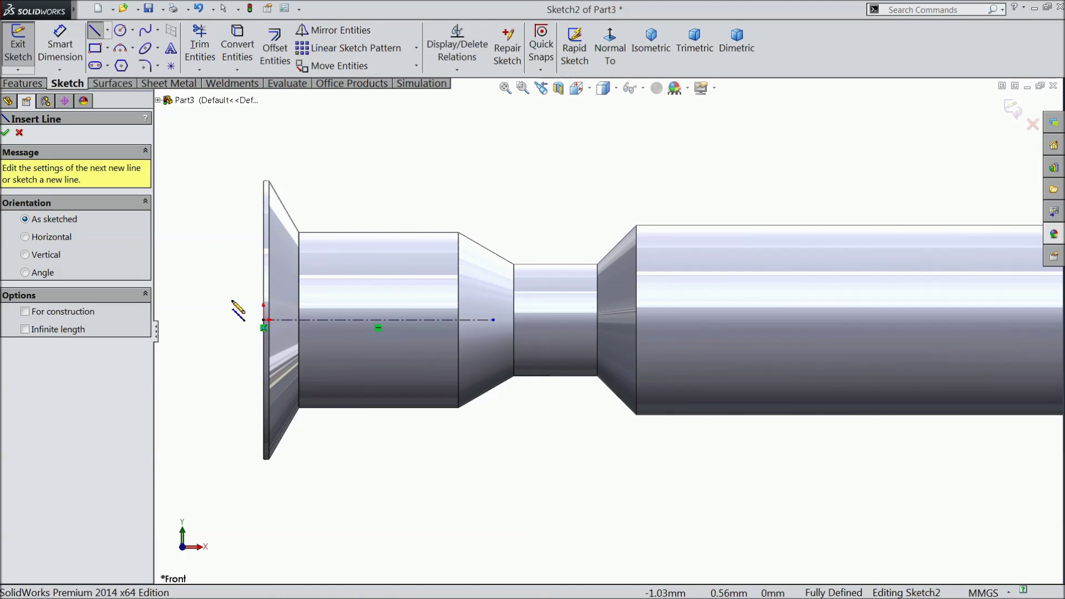
click(448, 320)
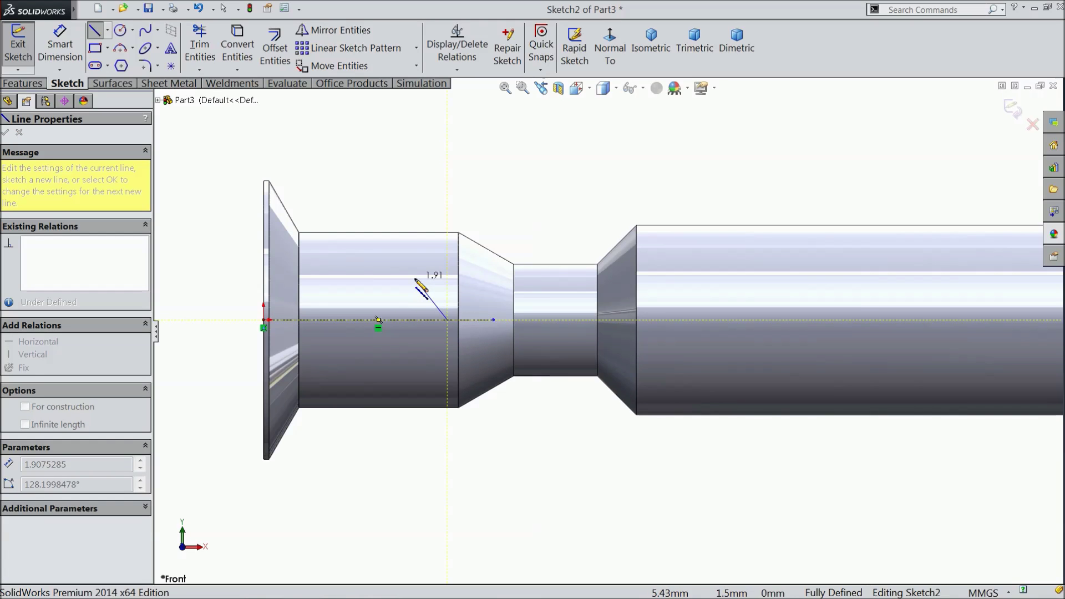
click(415, 278)
click(310, 278)
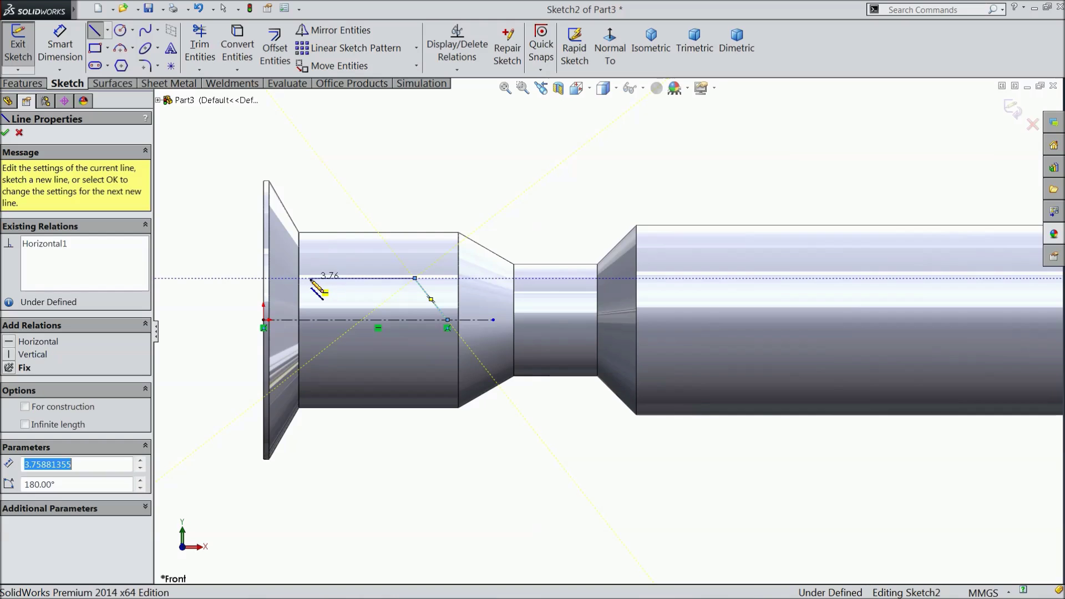
click(264, 252)
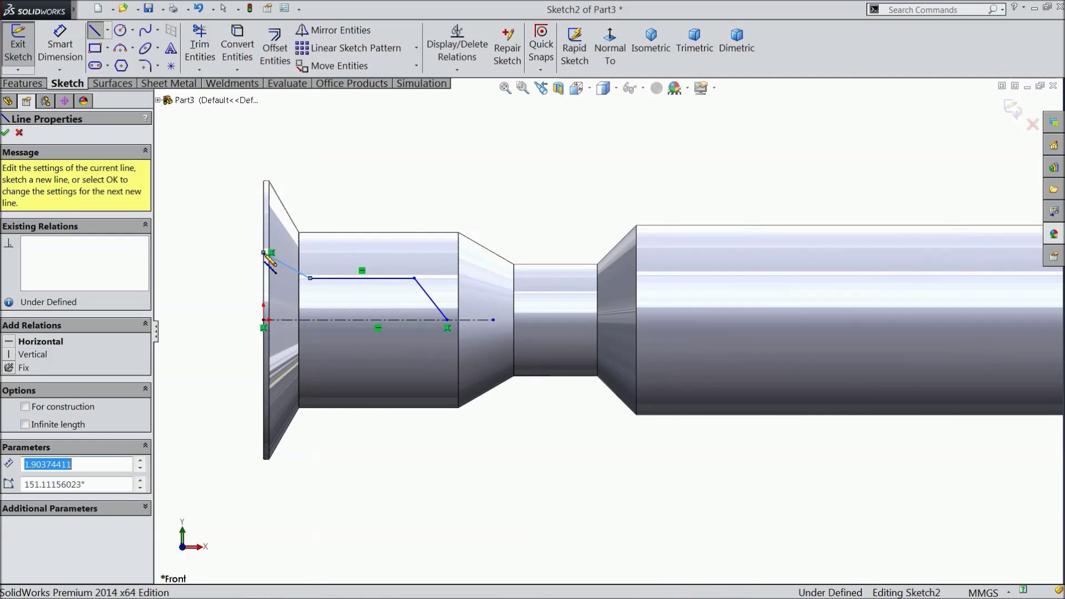
click(263, 321)
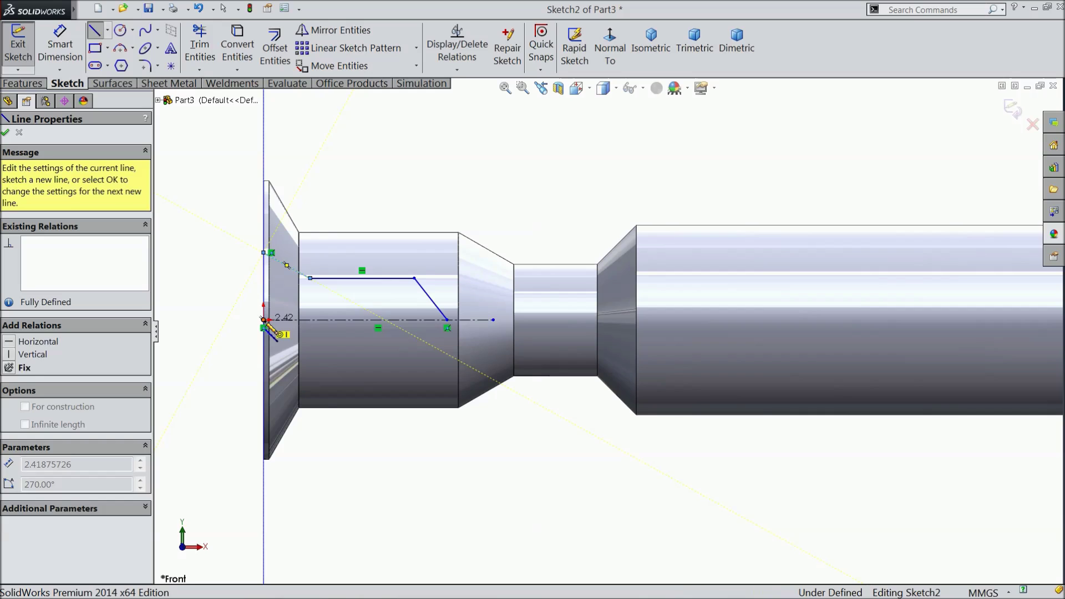
click(448, 321)
right_click(424, 159)
Dimension the upper right corner 4 mm from the left vertical edge
click(449, 167)
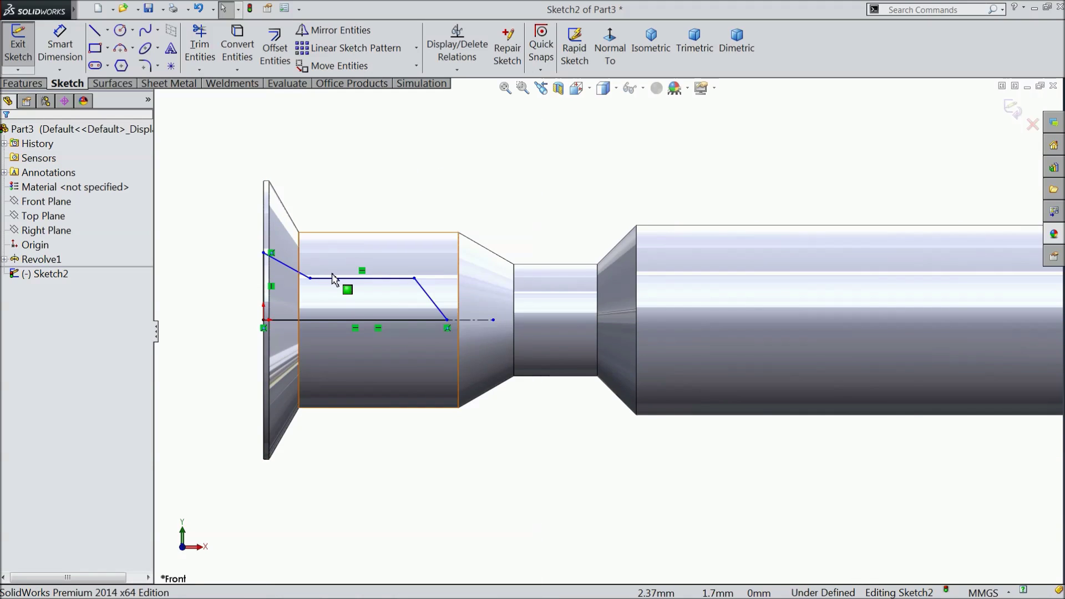
scroll(348, 254, down, 3)
click(61, 50)
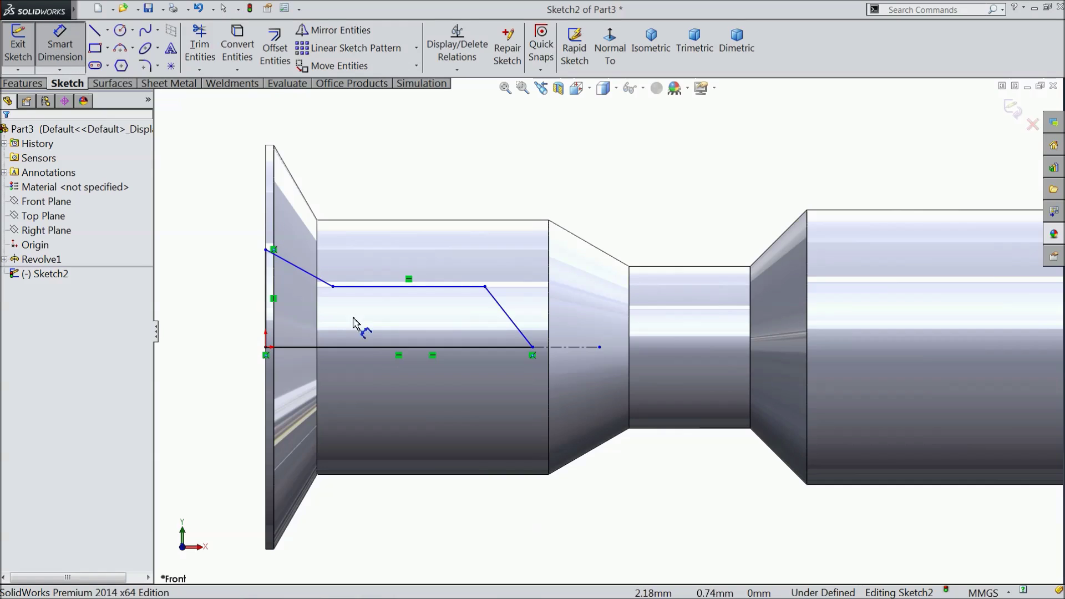
click(485, 287)
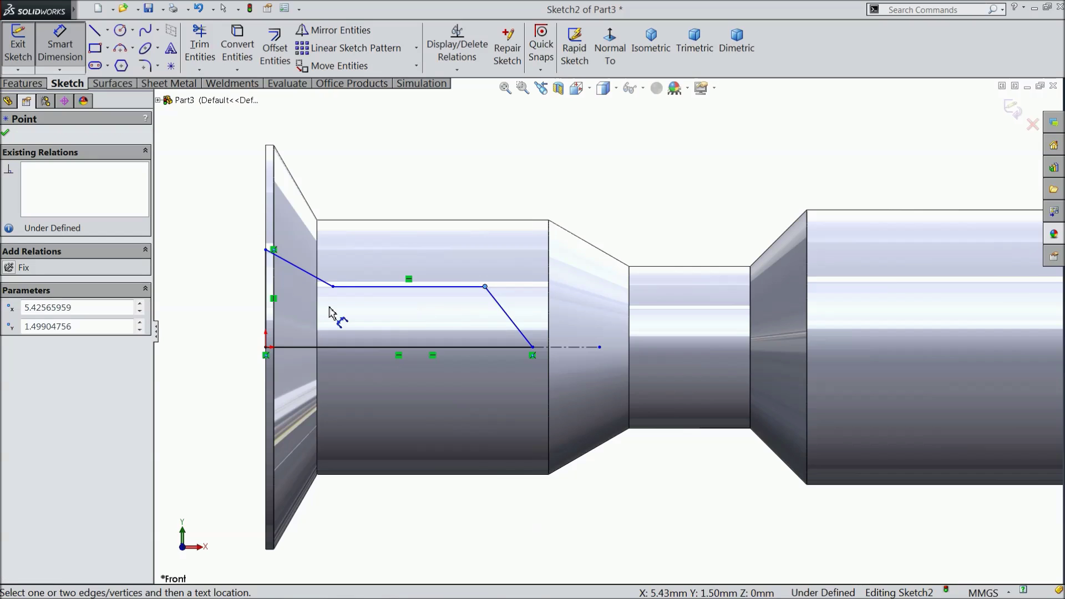
click(267, 302)
click(374, 135)
text(4)
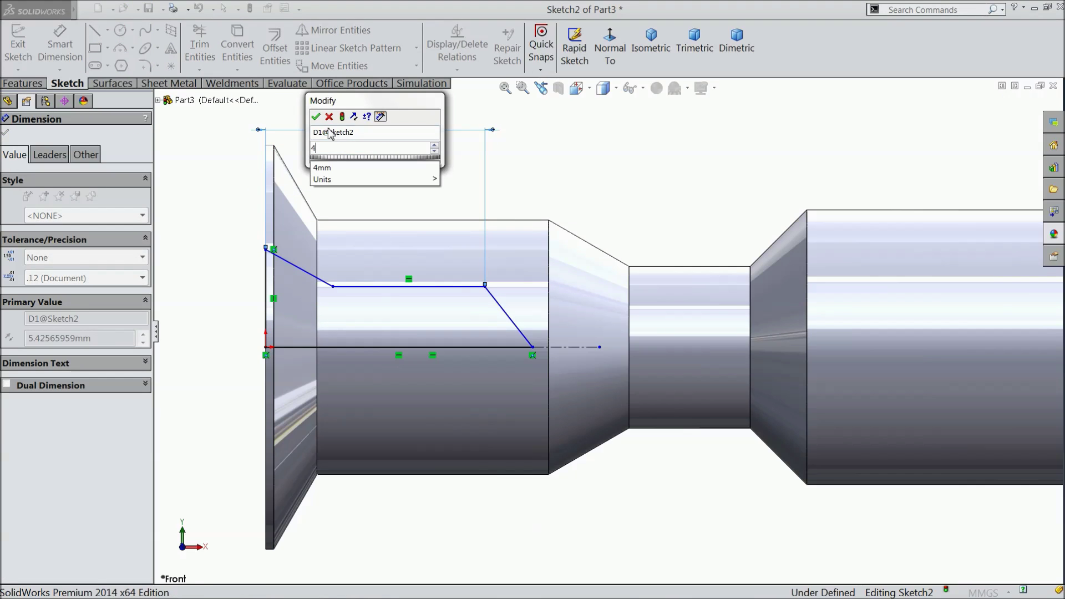
click(316, 117)
Set the right flank at 60° to the bottom edge
click(481, 321)
click(471, 347)
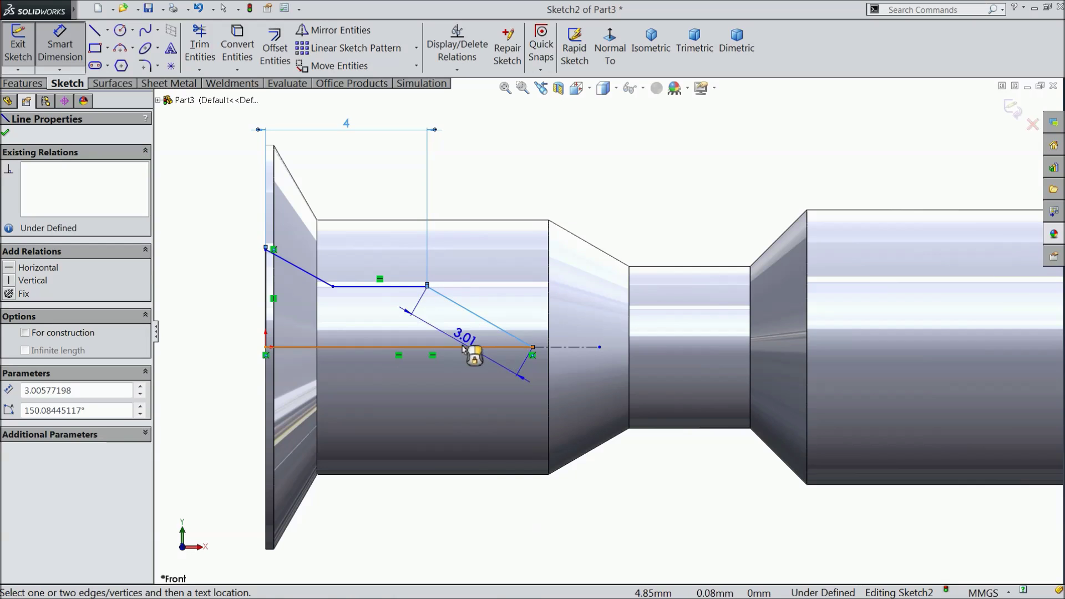
click(451, 323)
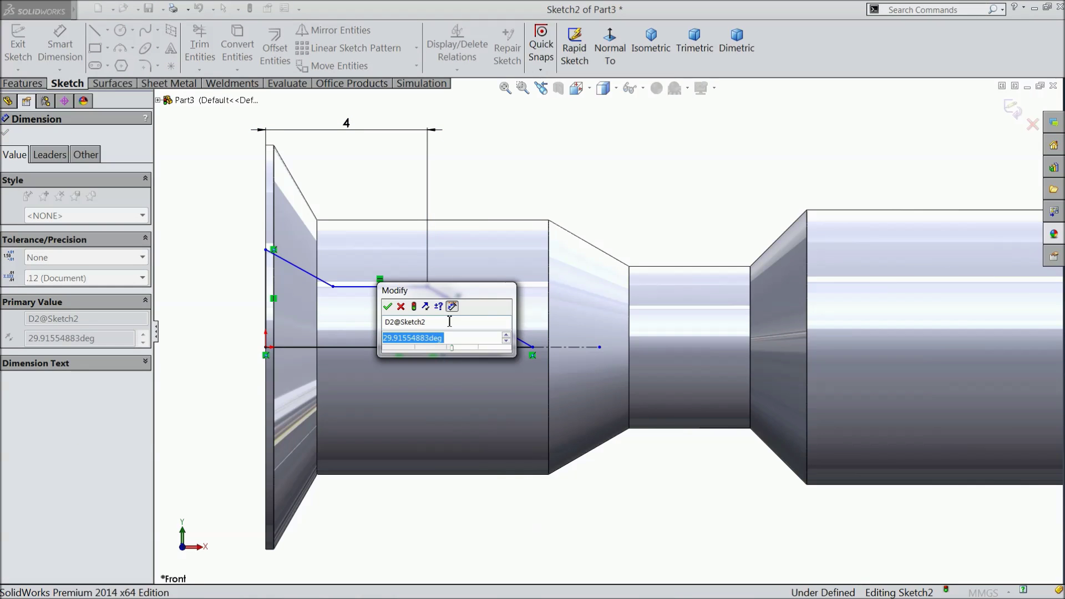
text(60)
key(Return)
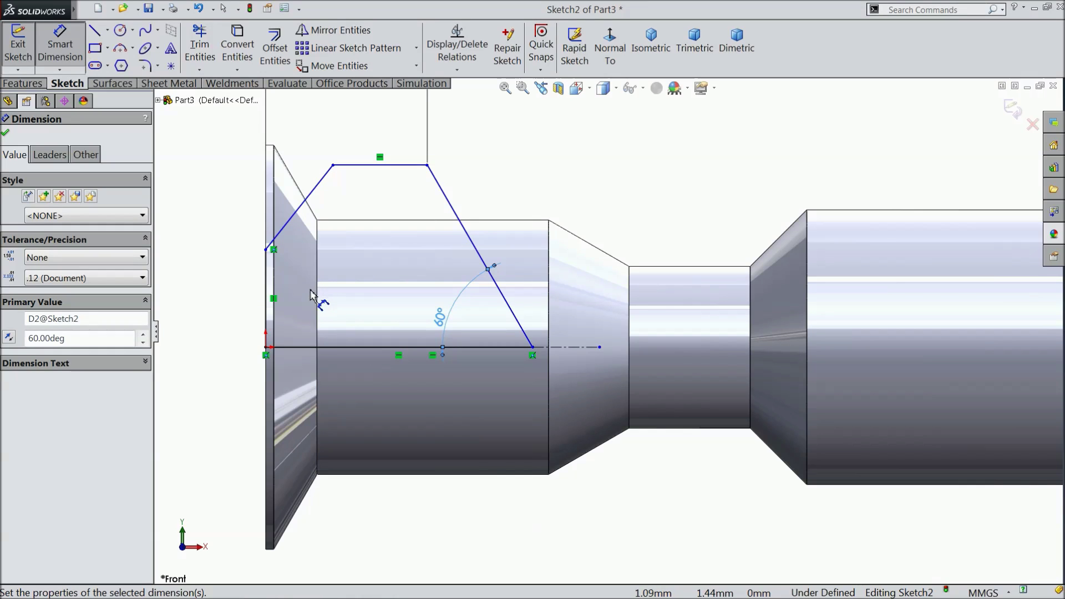
click(7, 135)
Drag the profile's top corner down and shift the upper left point right to slope the flank
scroll(388, 202, up, 2)
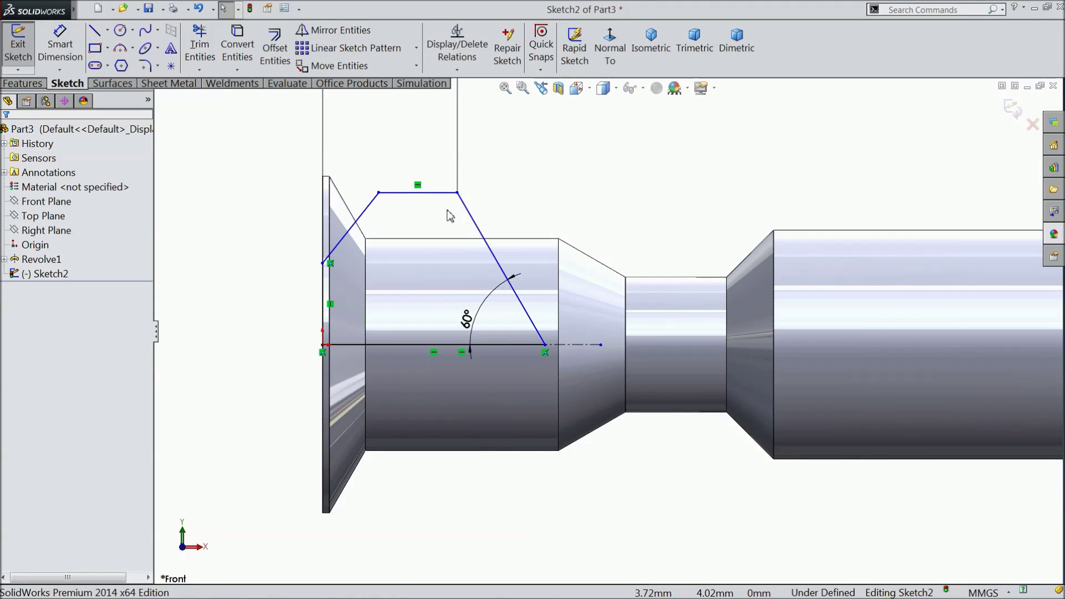
mouse_move(459, 194)
mouse_down()
mouse_move(461, 289)
mouse_move(515, 261)
mouse_up()
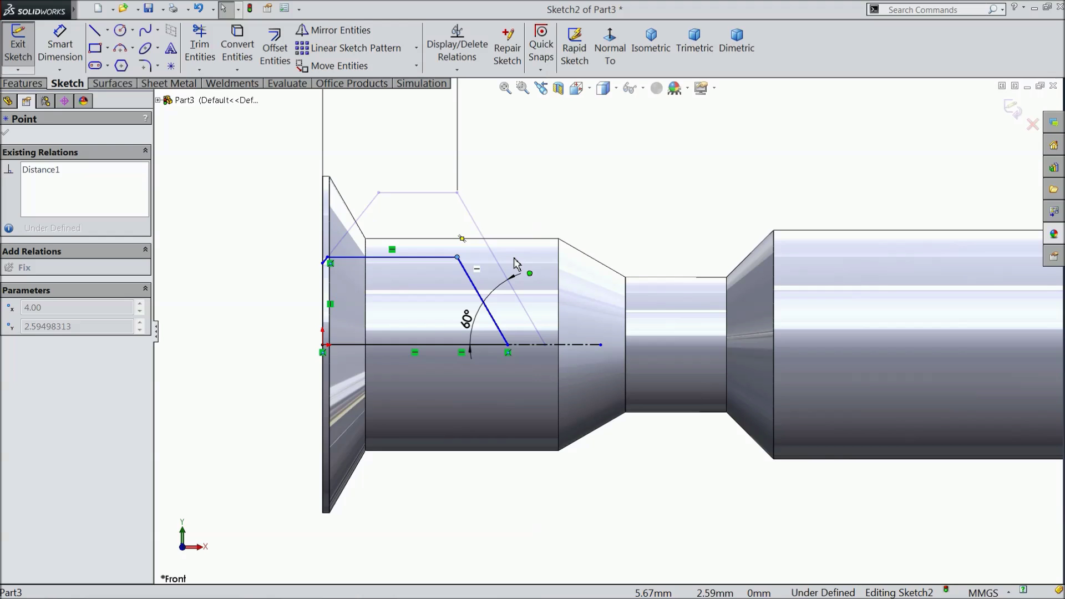
drag(515, 263, 514, 263)
scroll(389, 267, down, 4)
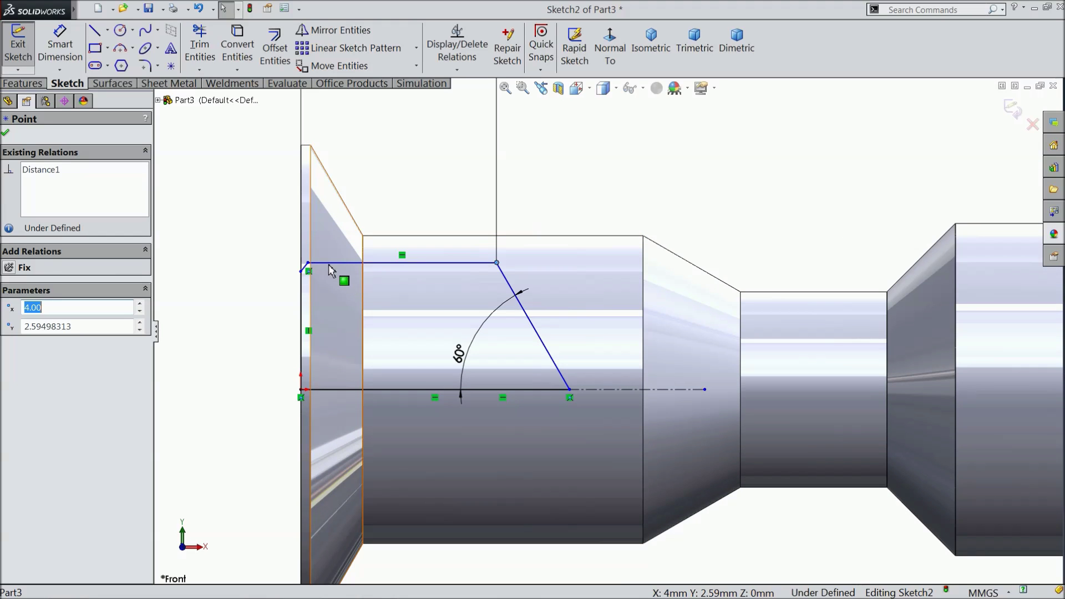
mouse_move(309, 270)
mouse_down()
mouse_move(417, 273)
mouse_move(404, 263)
mouse_move(377, 325)
mouse_move(333, 318)
mouse_up()
Dimension the upper left point 0.6 mm from the left vertical edge
key(d)
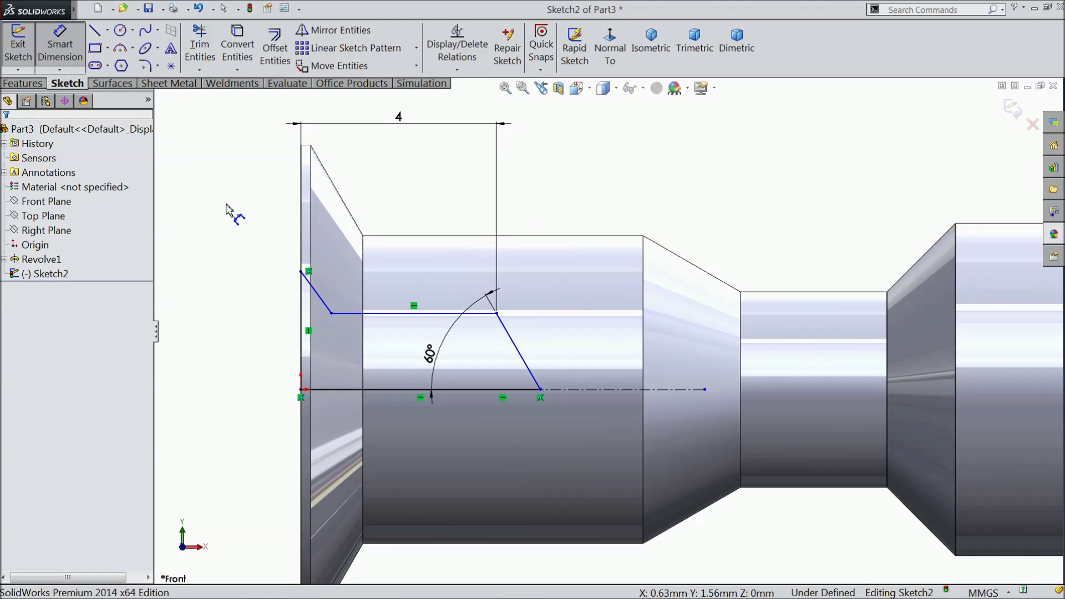
click(332, 314)
click(301, 311)
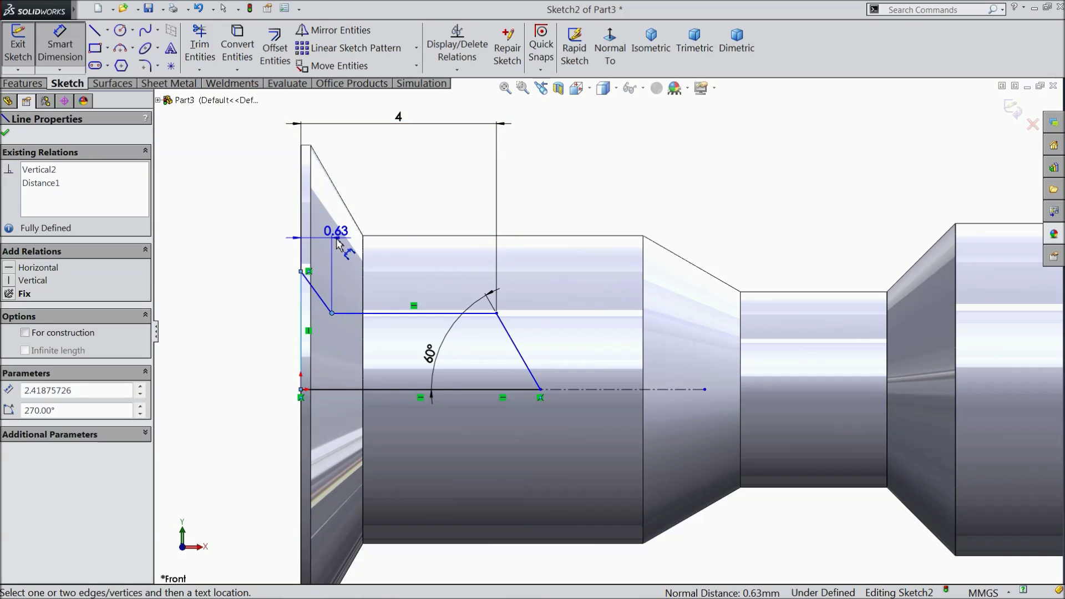
click(338, 243)
text(0.6)
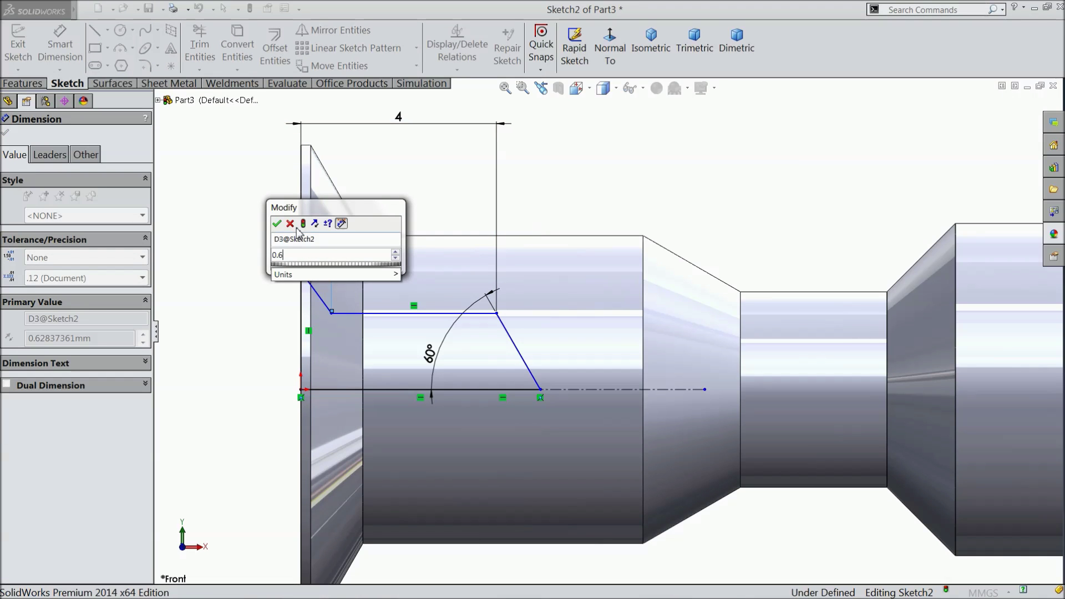
click(277, 224)
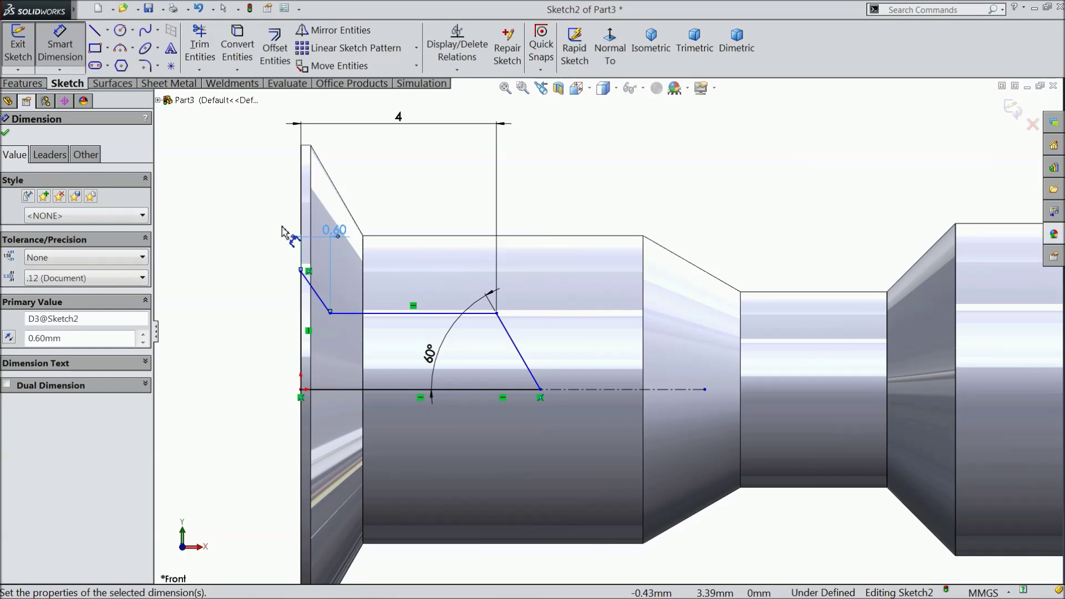
Set the left flank angle to the bottom edge at 45°, correcting it from 60°
click(324, 308)
click(319, 390)
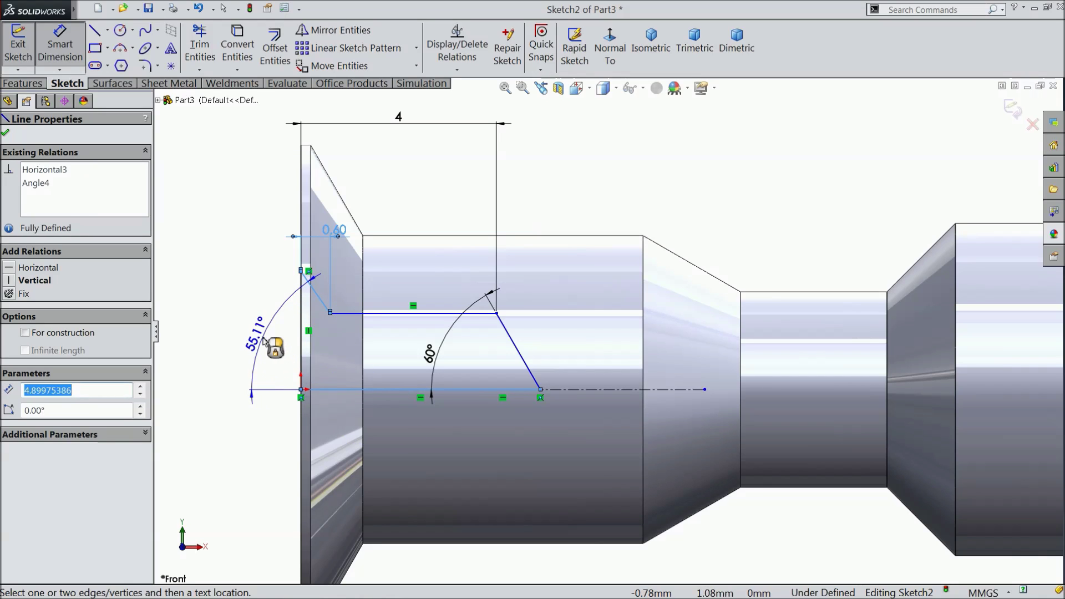
click(267, 342)
text(60)
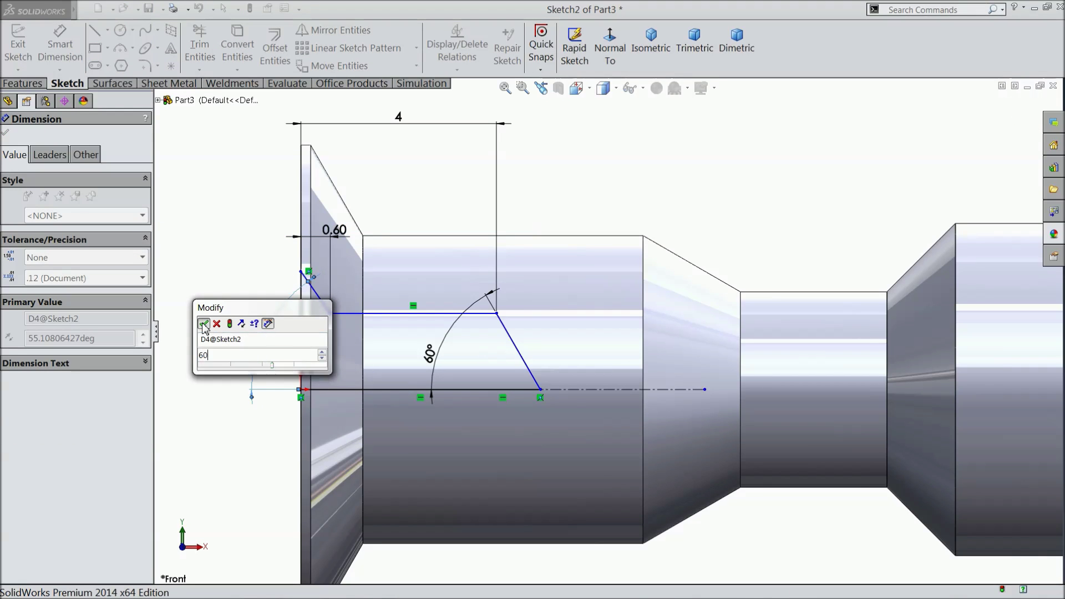
click(203, 324)
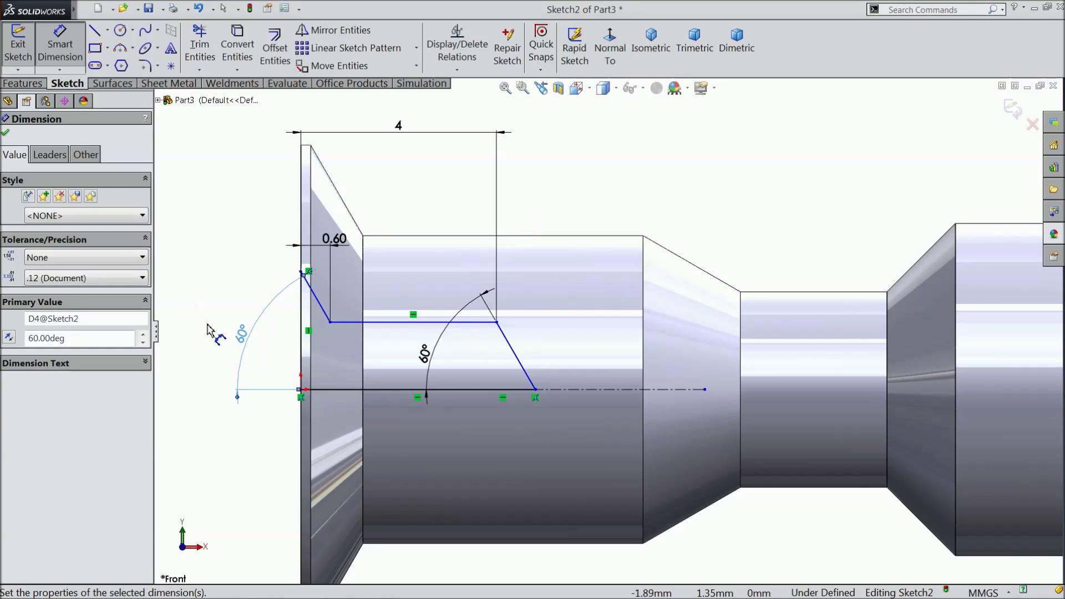
double_click(247, 337)
text(45)
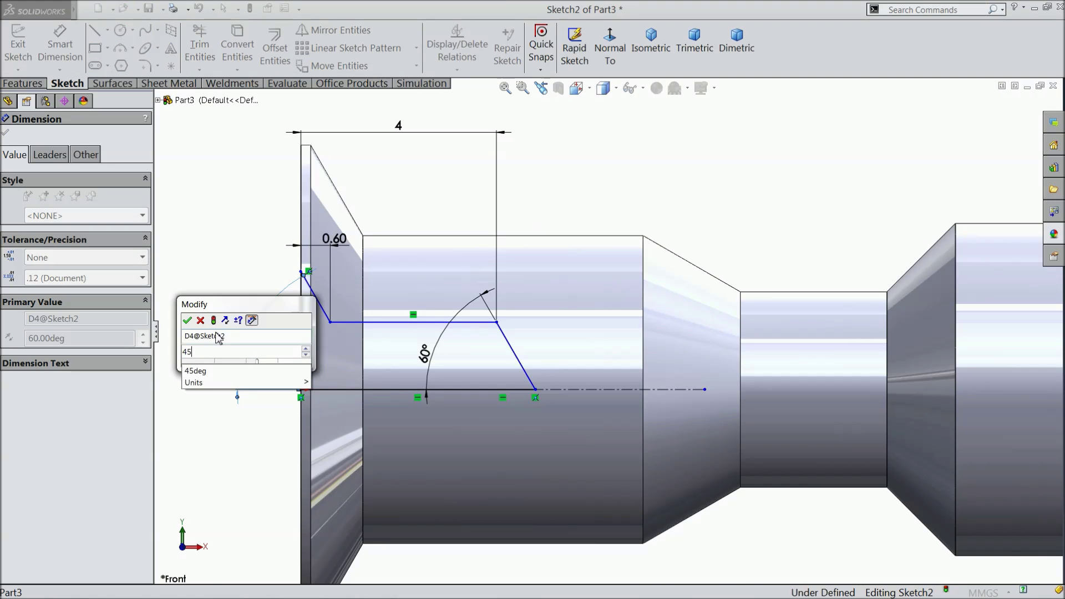
click(188, 321)
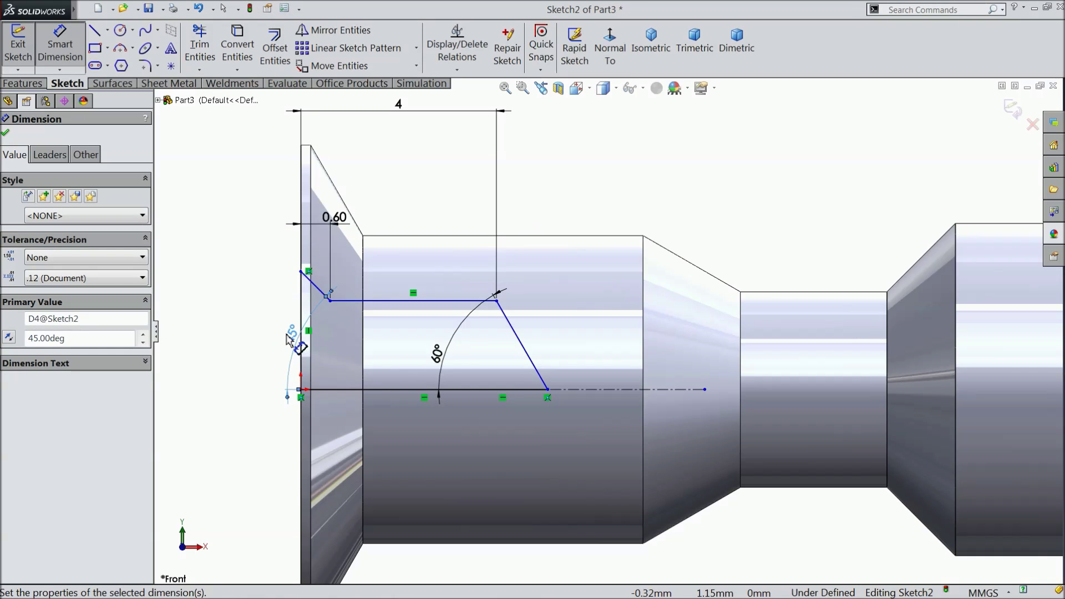
drag(276, 327, 247, 304)
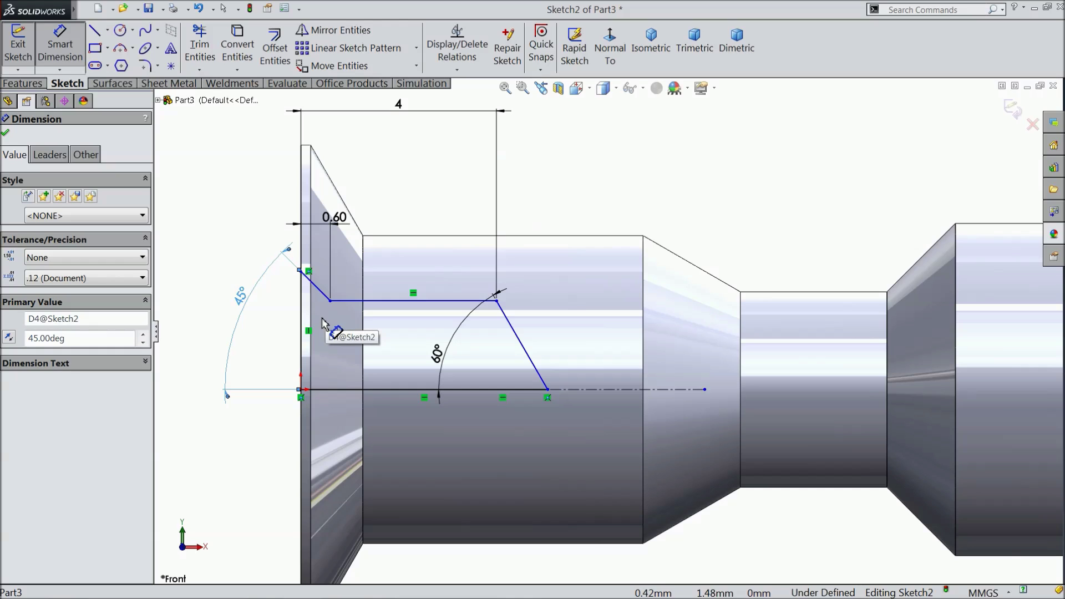
Dimension the profile height between top and bottom edges as 2 mm
click(411, 301)
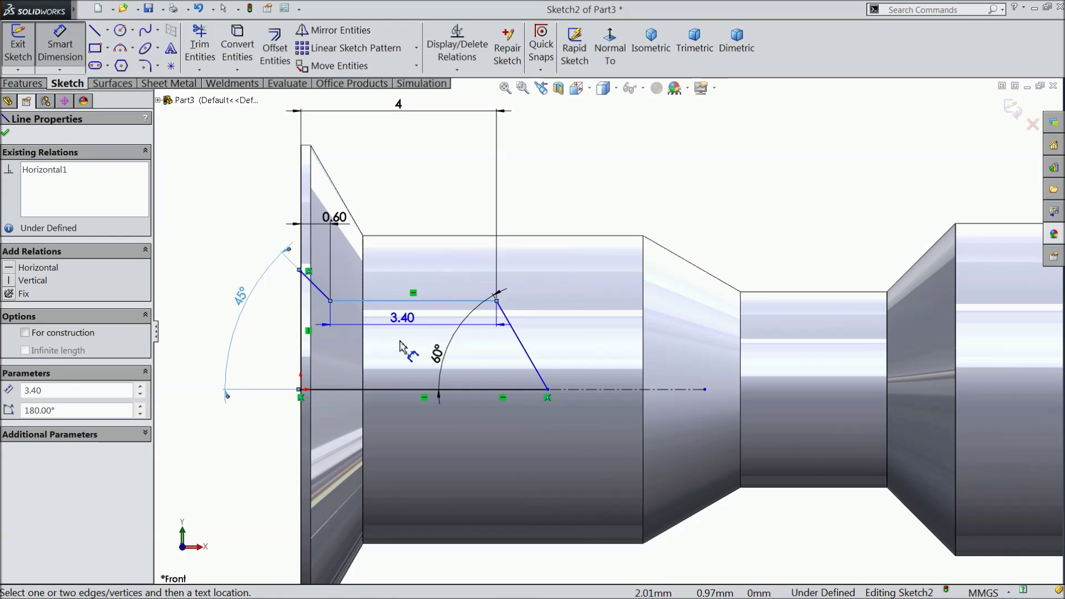
click(395, 390)
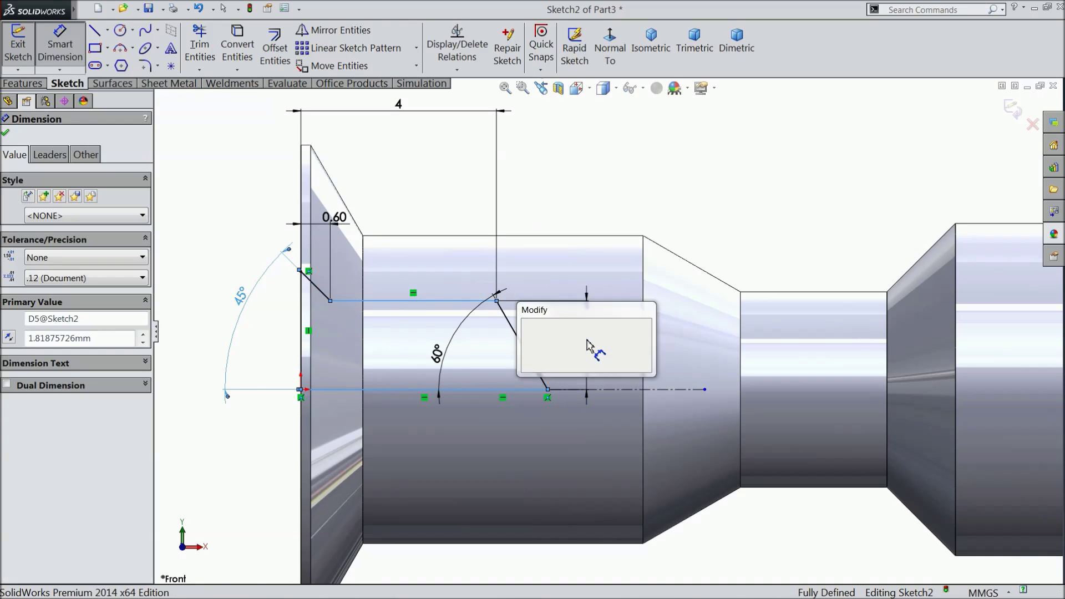
text(2)
key(Return)
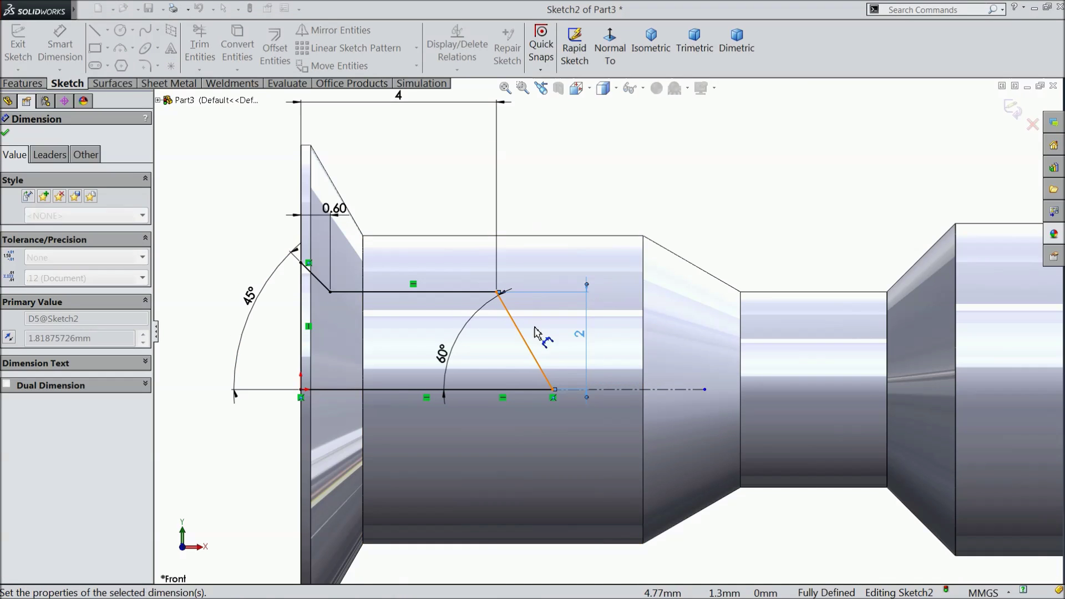
click(6, 133)
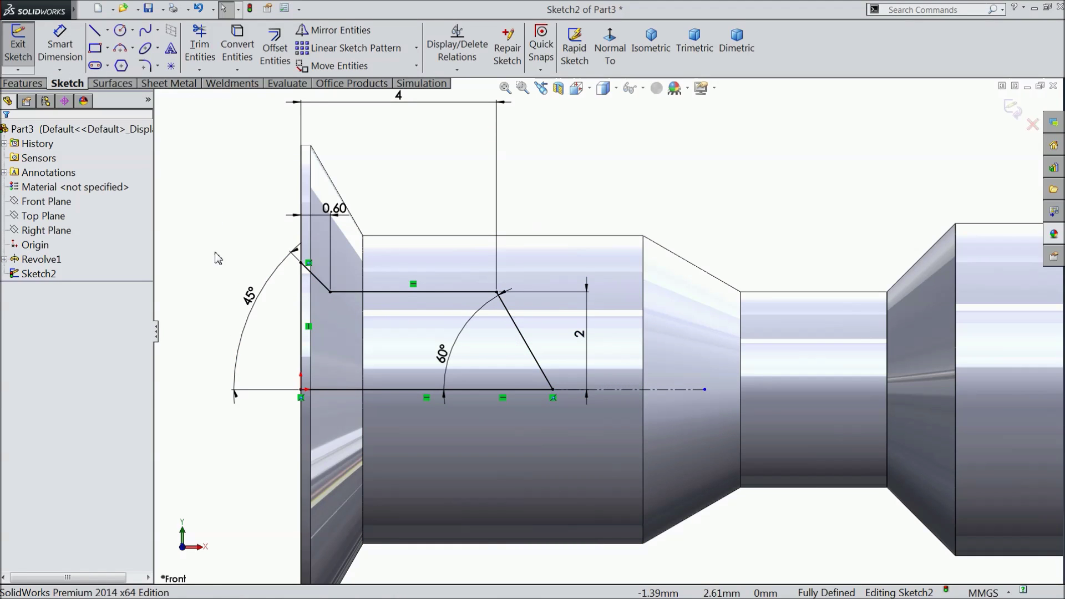
Cut-revolve the sketch 360° as Cut-Revolve1, forming the countersunk bore in the head
click(22, 83)
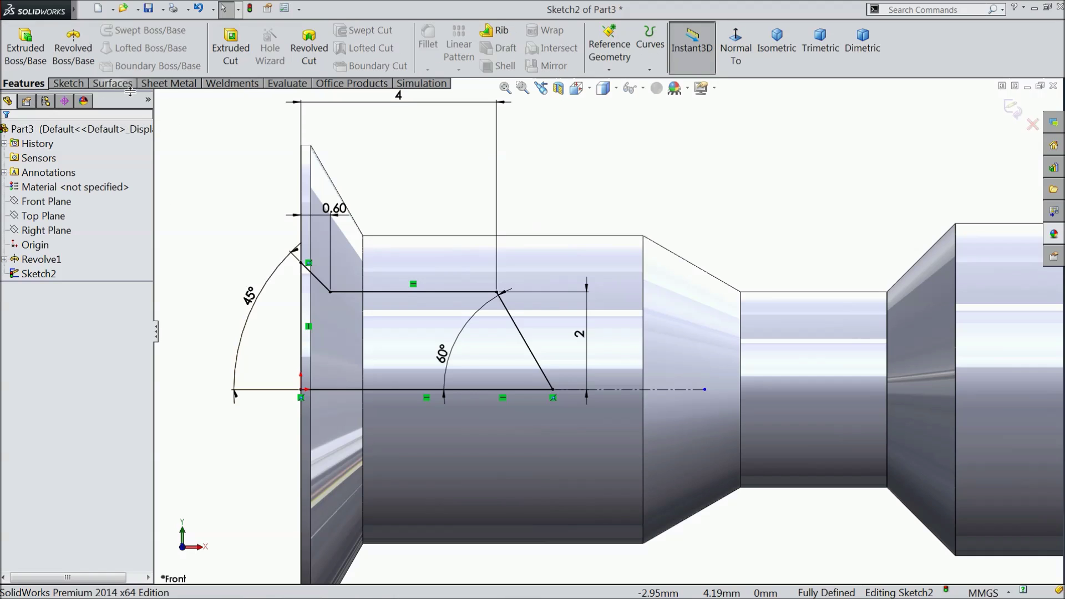
click(310, 55)
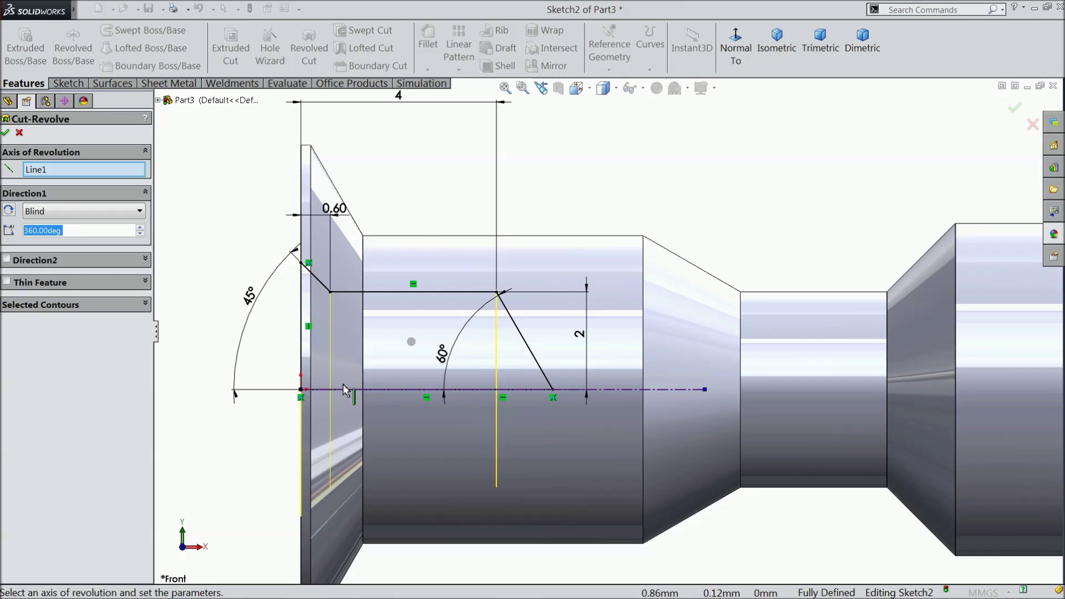
scroll(389, 322, down, 3)
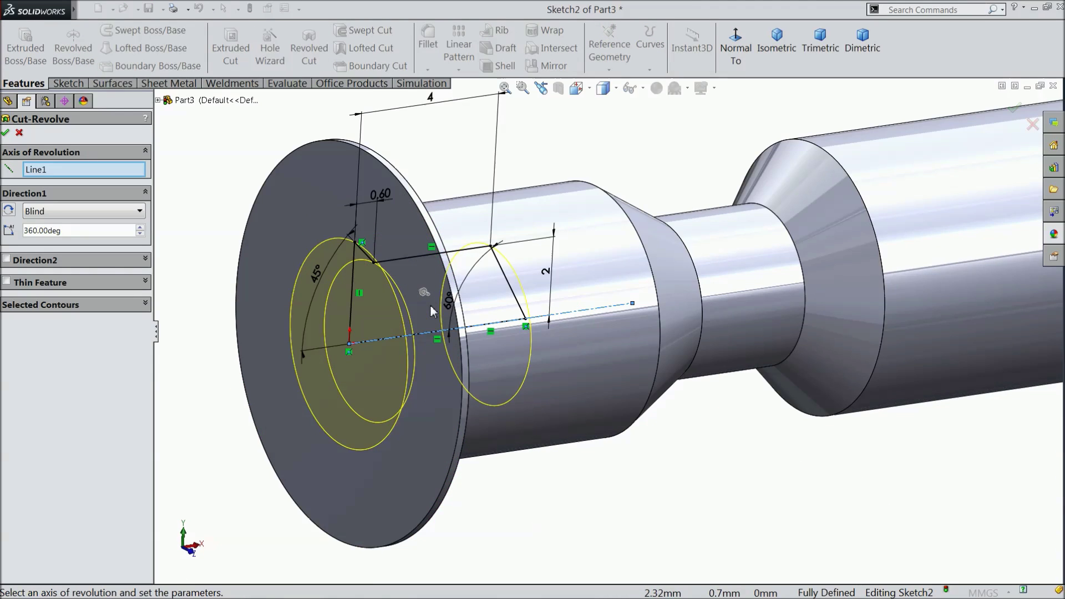
click(5, 133)
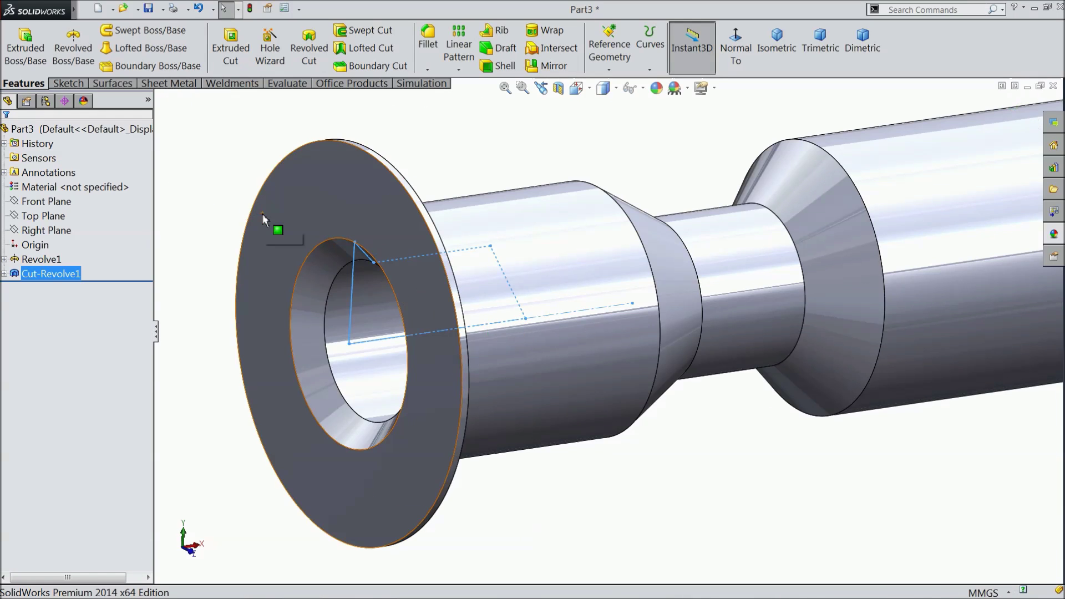
scroll(262, 214, up, 3)
middle_drag(274, 230, 362, 324)
click(440, 378)
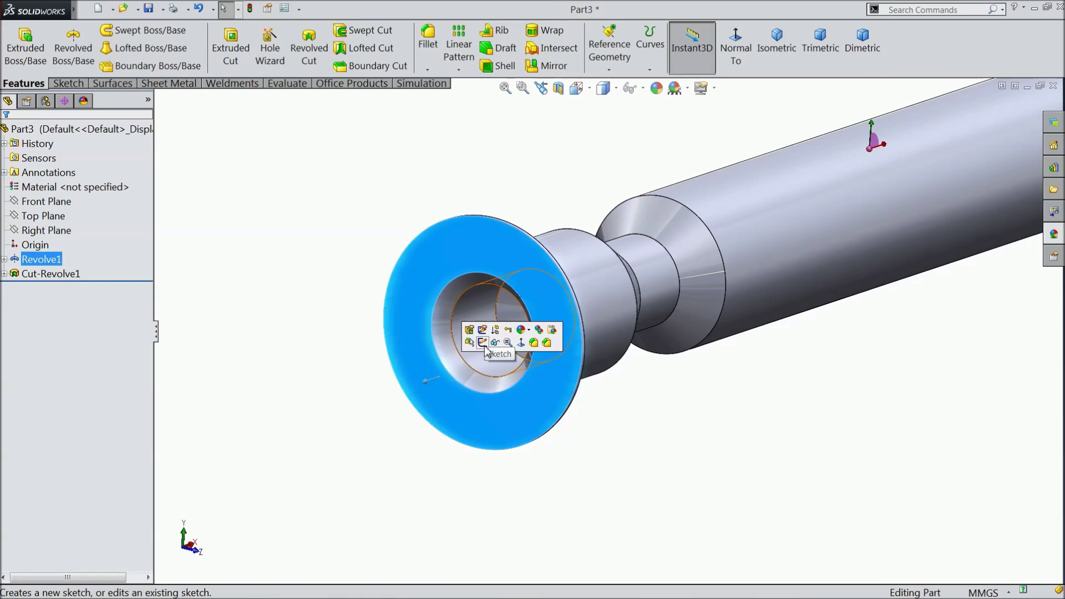
Sketch a hexagon centred on the origin of the head face
click(487, 345)
click(736, 47)
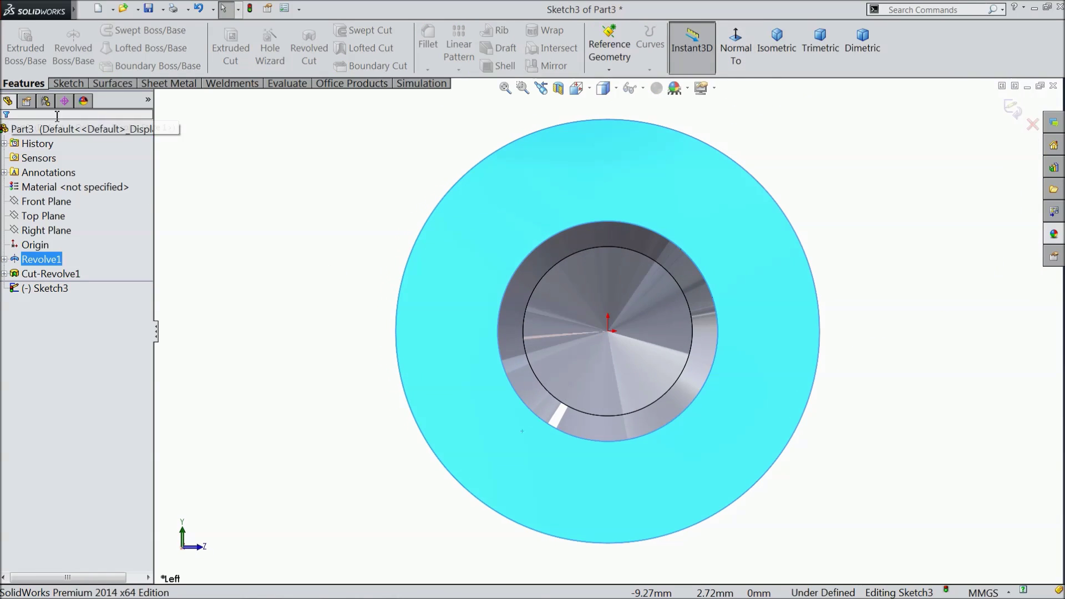
click(76, 83)
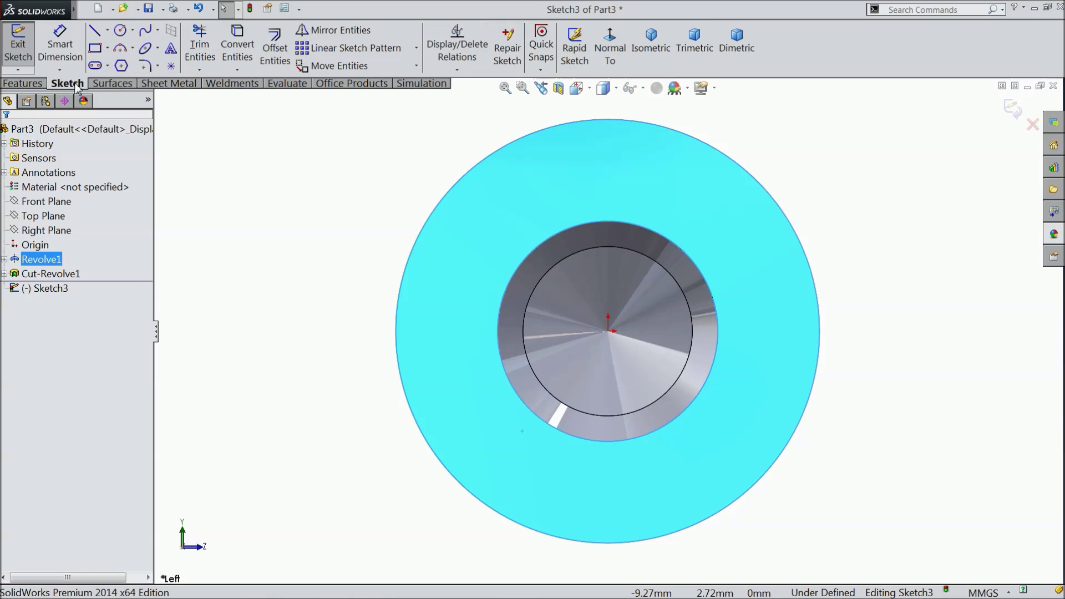
click(121, 66)
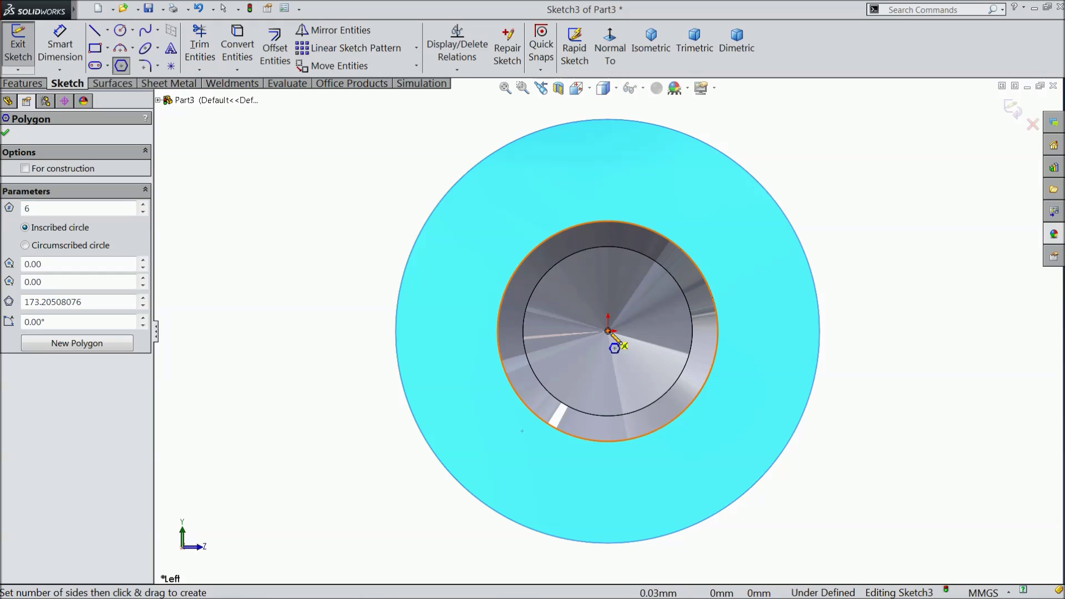
drag(609, 331, 604, 230)
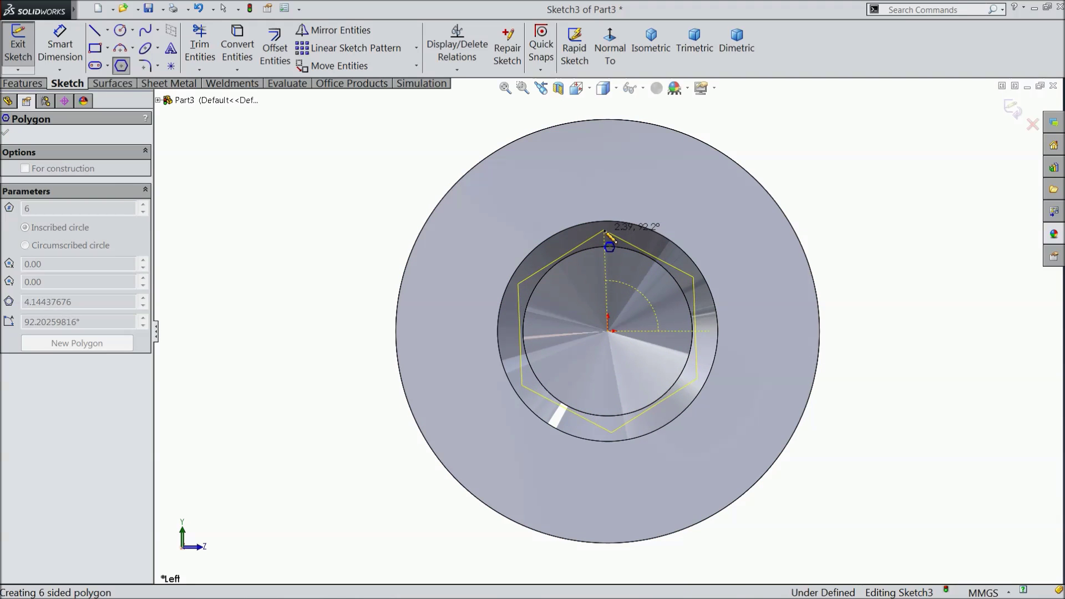
Dimension the hexagon 4.34 mm across the flats
click(60, 44)
click(695, 303)
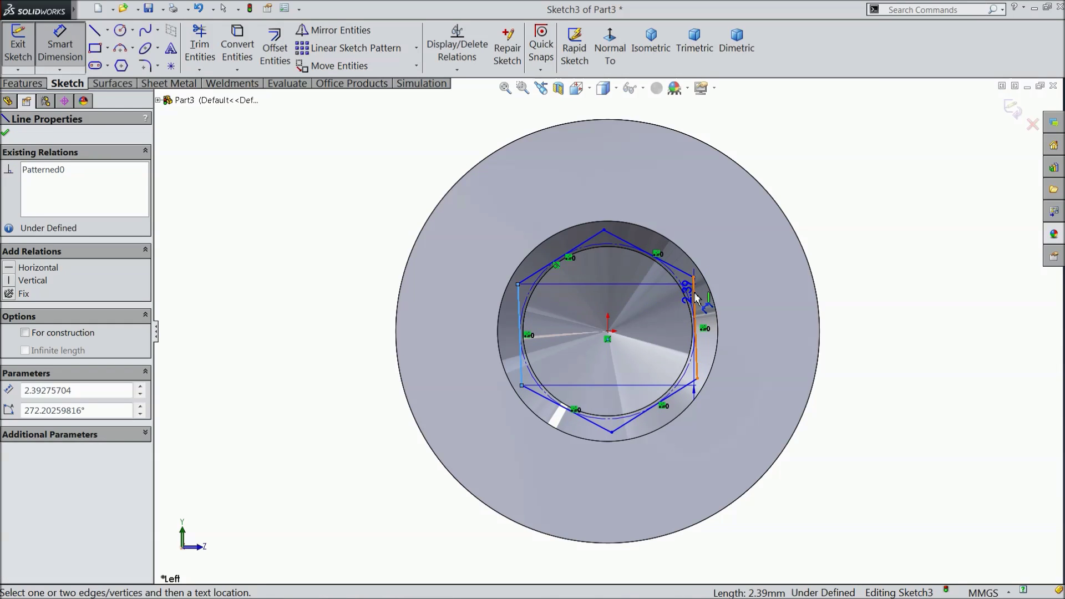
click(520, 333)
click(599, 193)
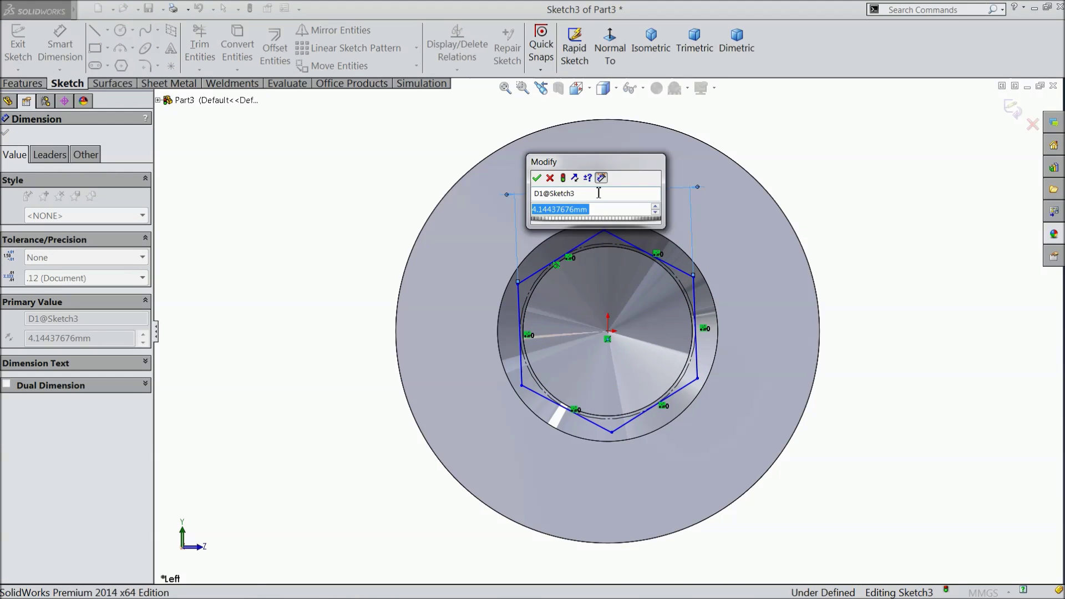
text(4.34)
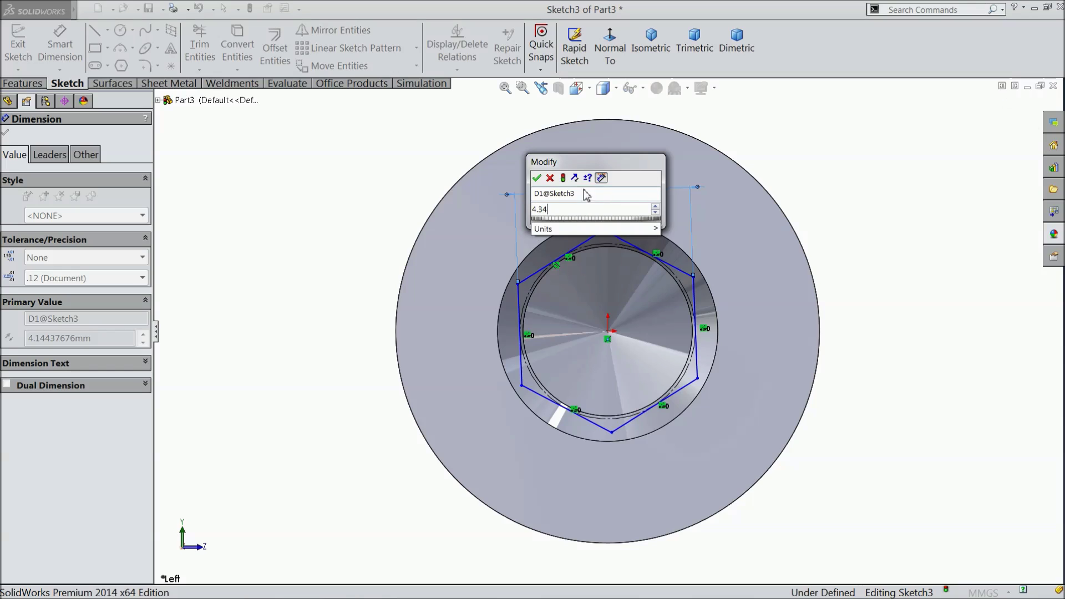
click(537, 179)
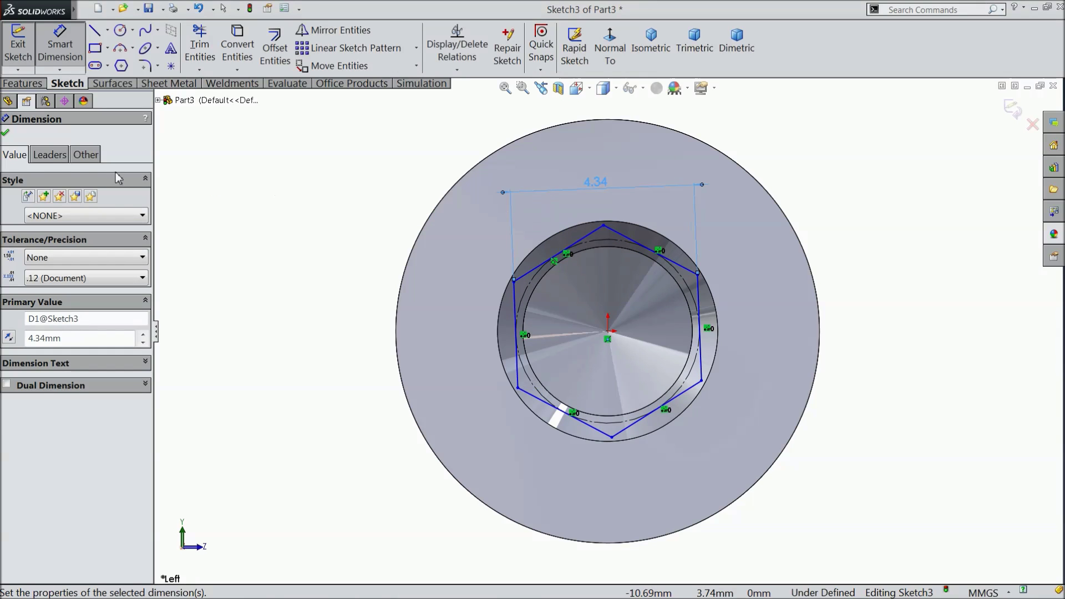
click(7, 134)
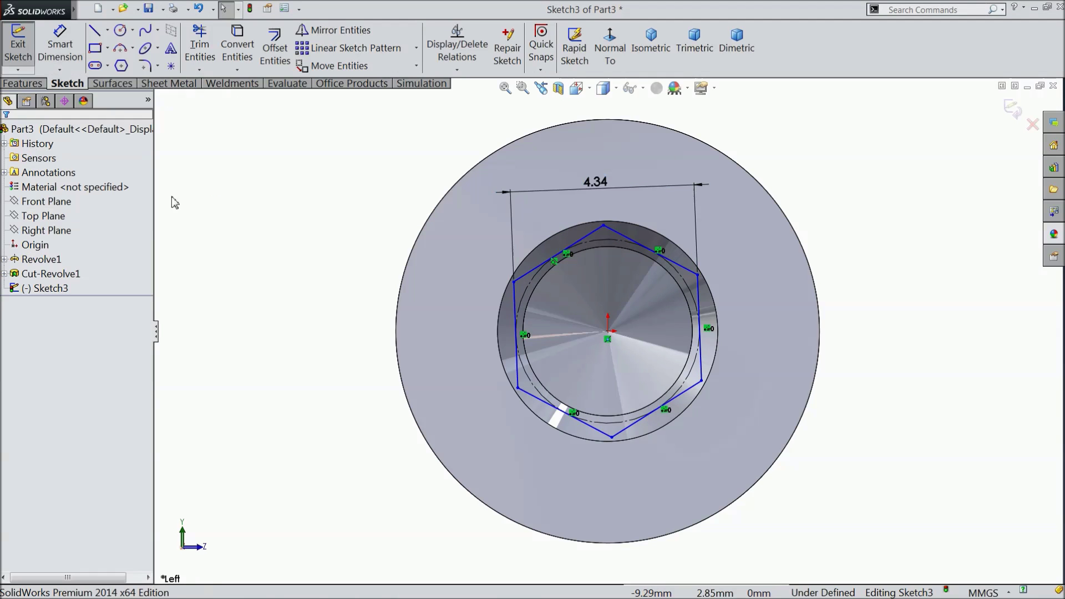
Make the hexagon's left edge vertical to fully define the sketch
click(516, 300)
click(564, 250)
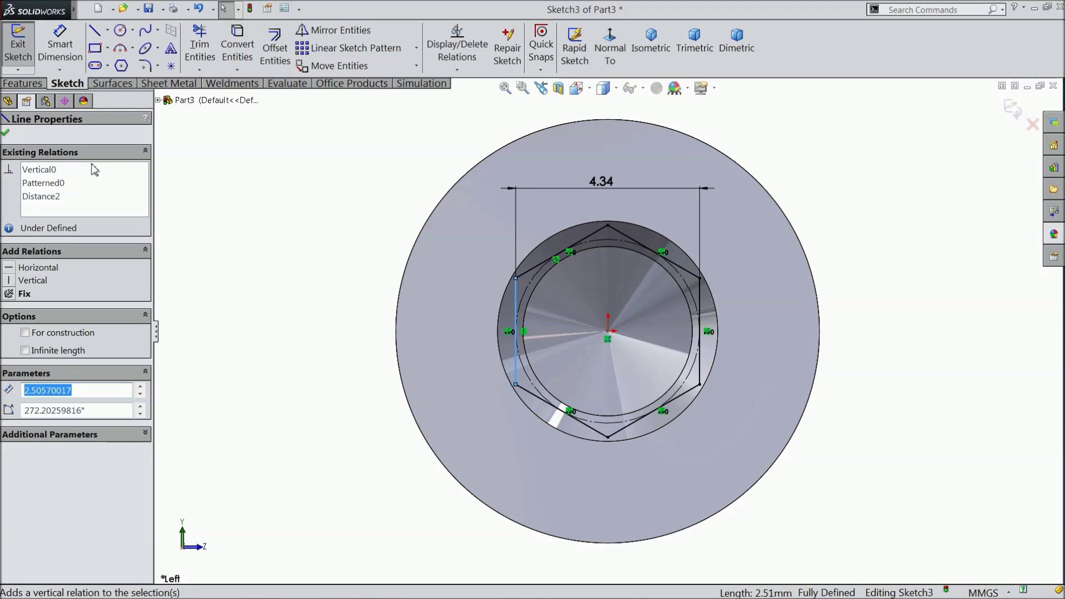
click(4, 135)
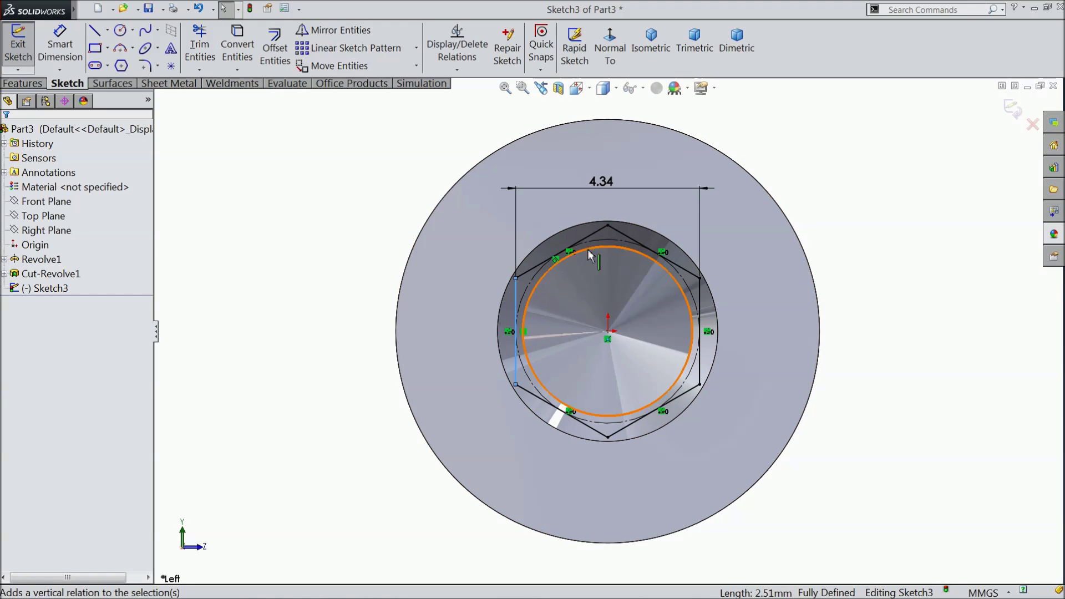
click(23, 84)
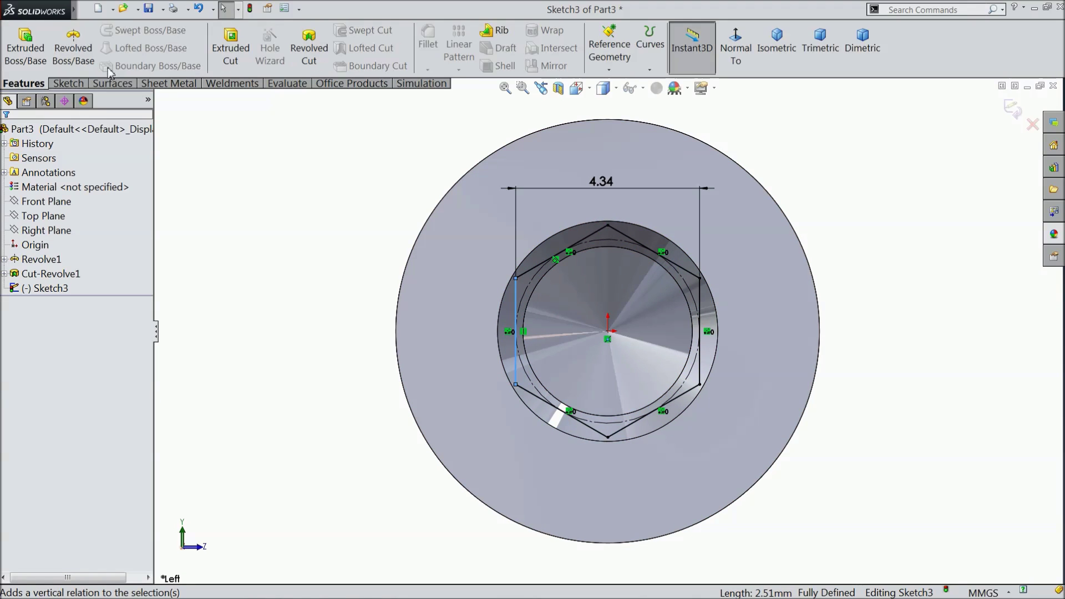
Extrude-cut the hexagon Blind 3.70 mm deep as Cut-Extrude1, then select the shaft's end face
click(230, 47)
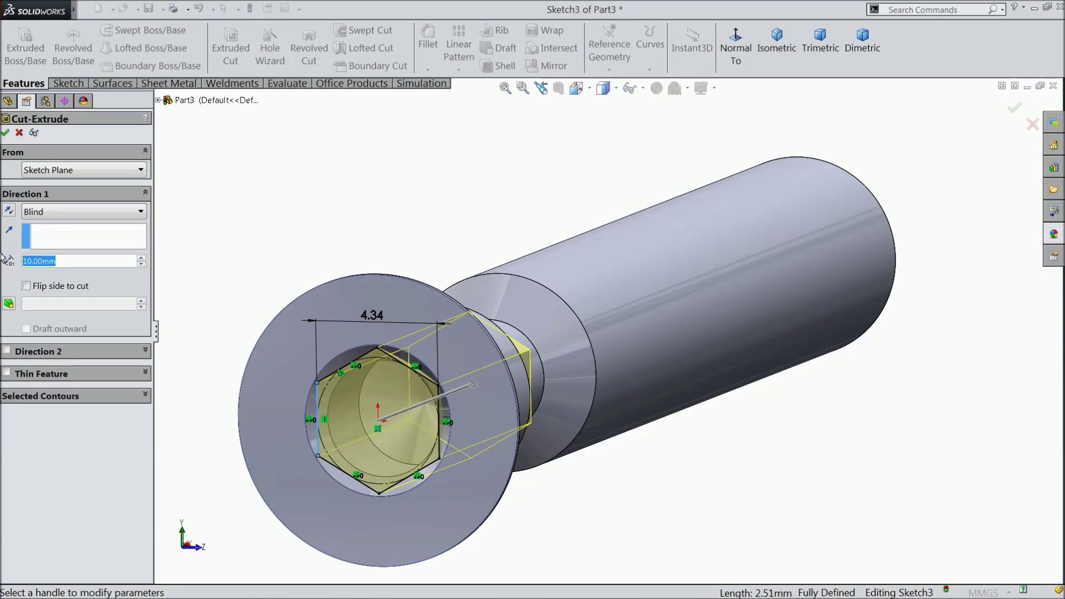
text(3.7)
key(Return)
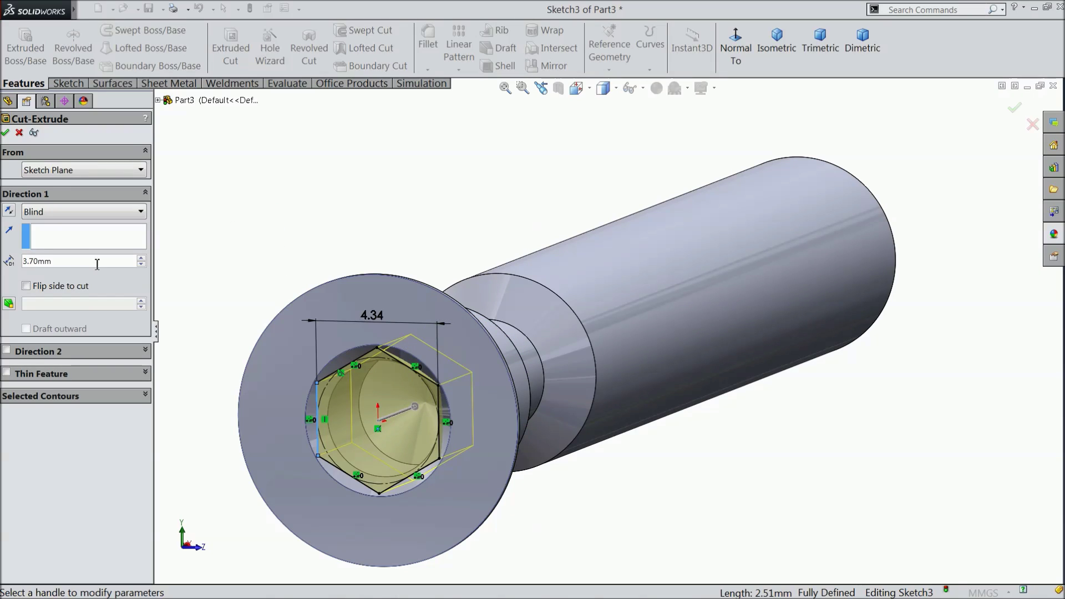
click(6, 132)
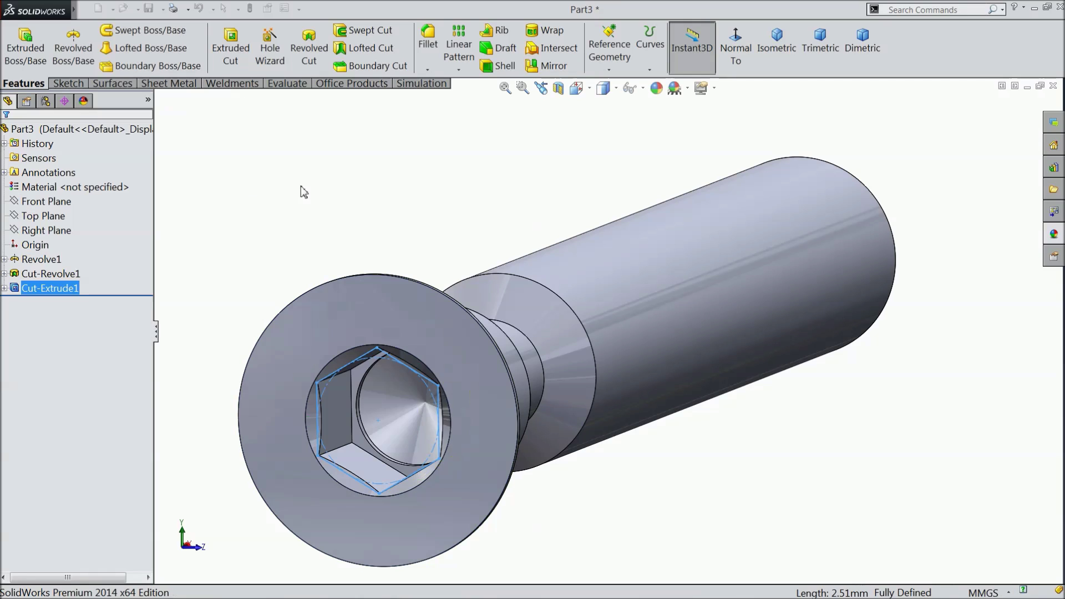
middle_drag(301, 185, 345, 337)
scroll(554, 358, down, 4)
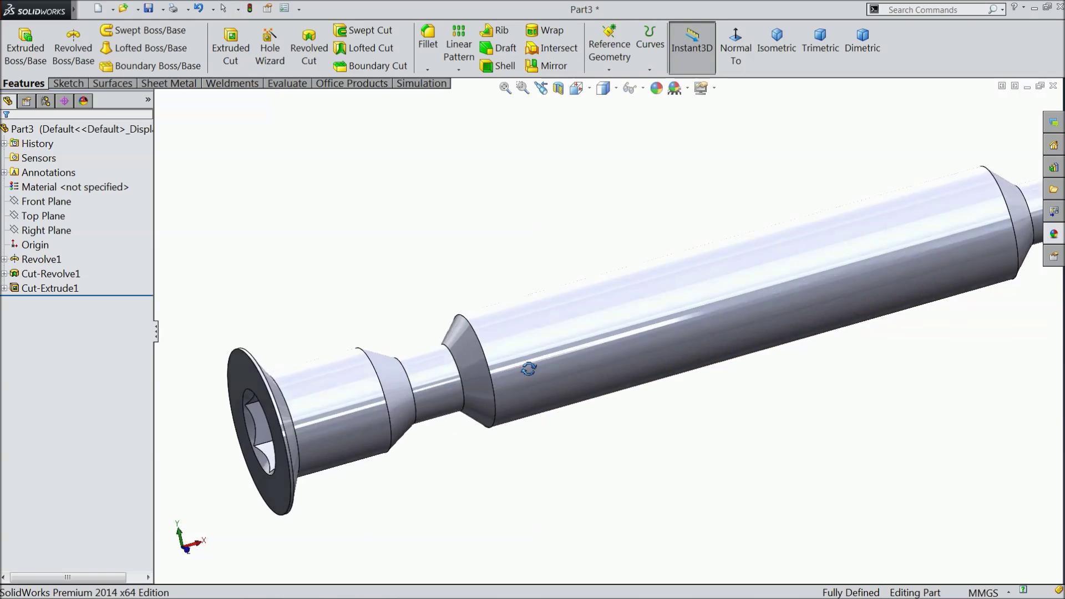
scroll(557, 360, up, 2)
middle_drag(583, 356, 551, 357)
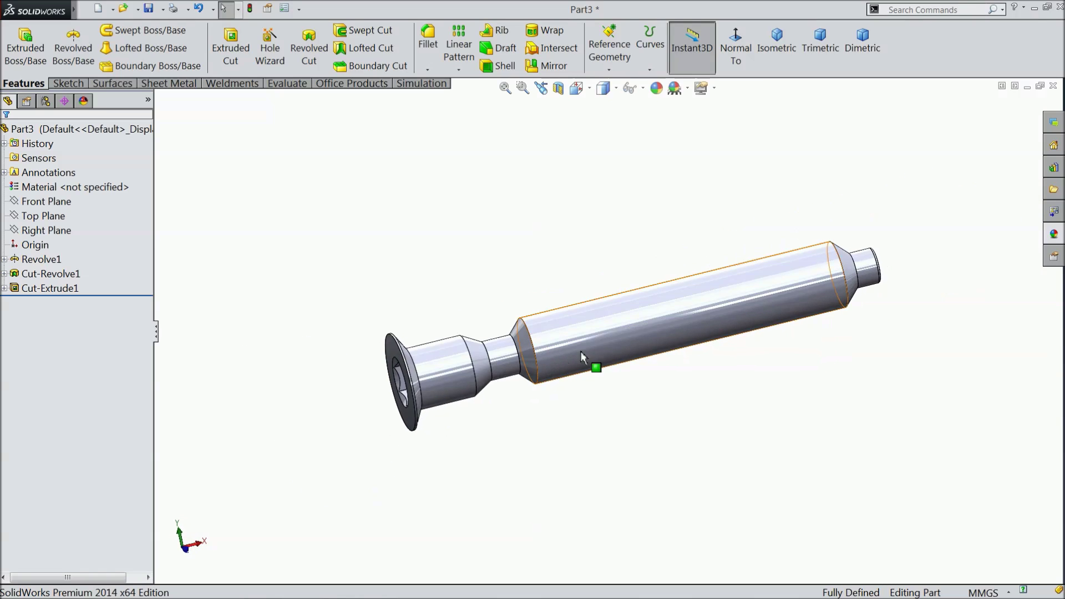
scroll(791, 293, down, 4)
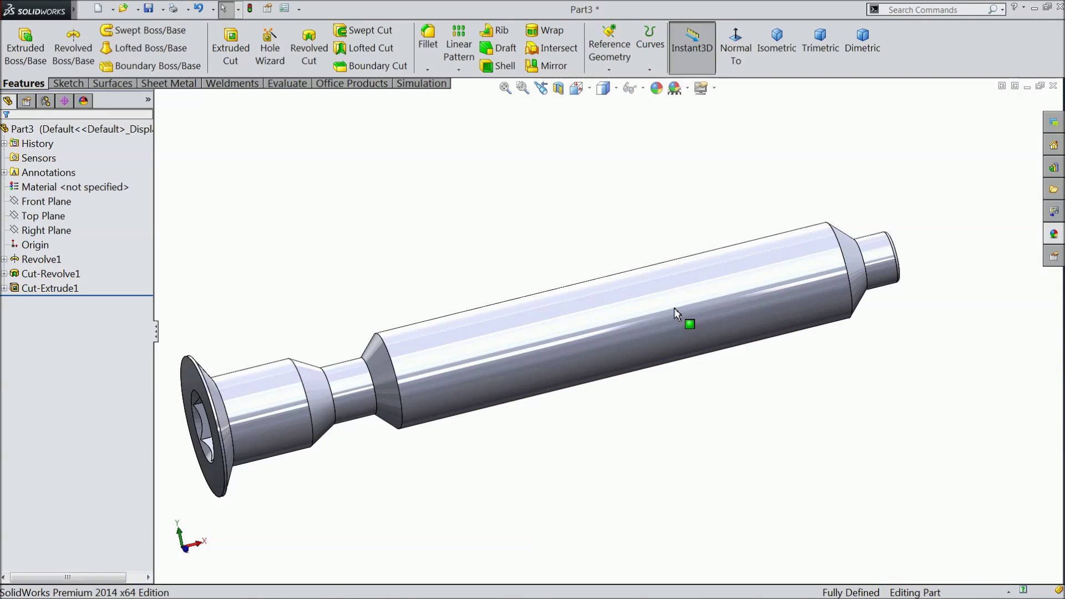
mouse_move(675, 308)
middle_down()
mouse_move(590, 335)
mouse_move(697, 305)
middle_up()
click(734, 309)
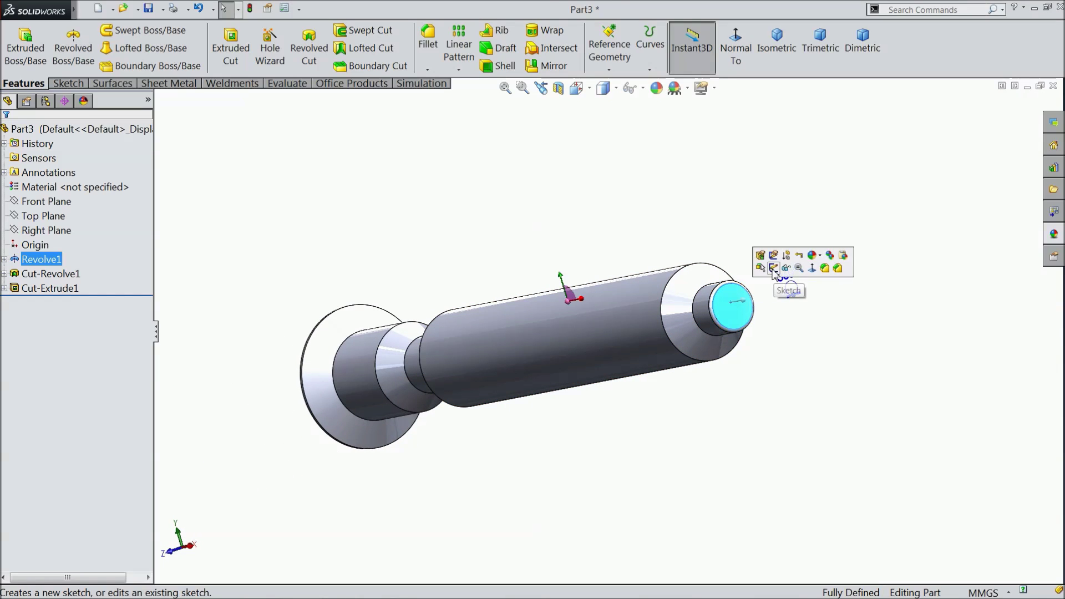
Sketch on the tip end face and convert the shaft's outer edge into a 6.80 mm circle
click(775, 270)
scroll(757, 289, down, 3)
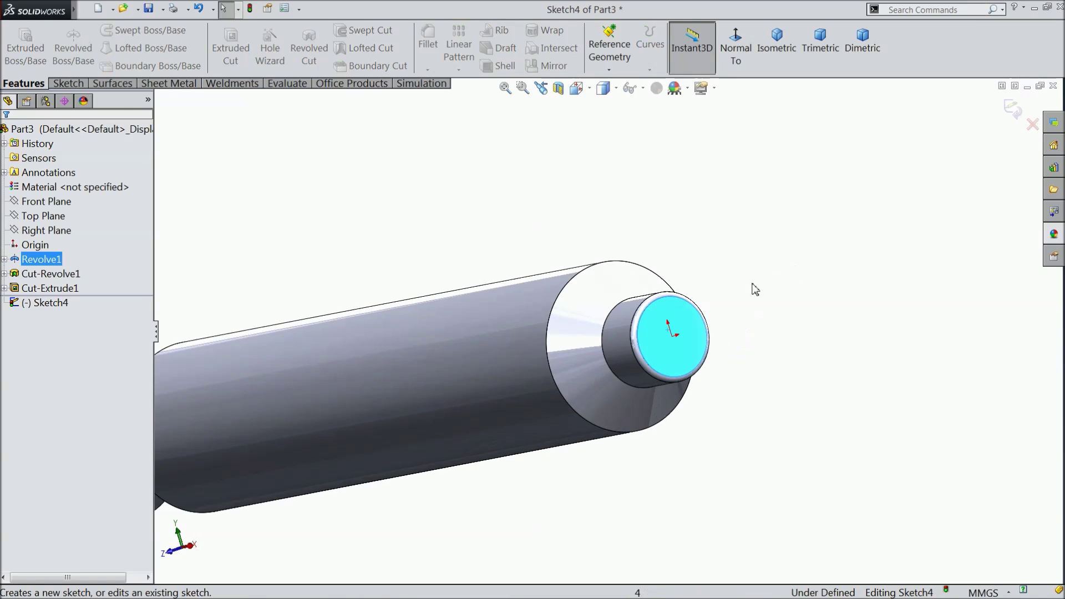
click(68, 84)
click(121, 32)
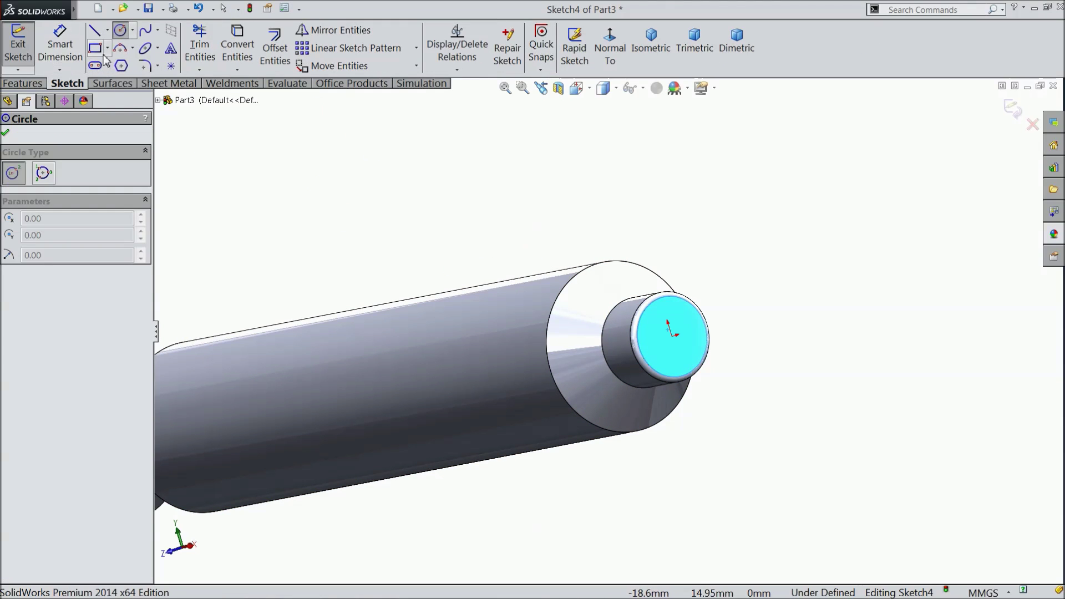
key(Escape)
click(569, 294)
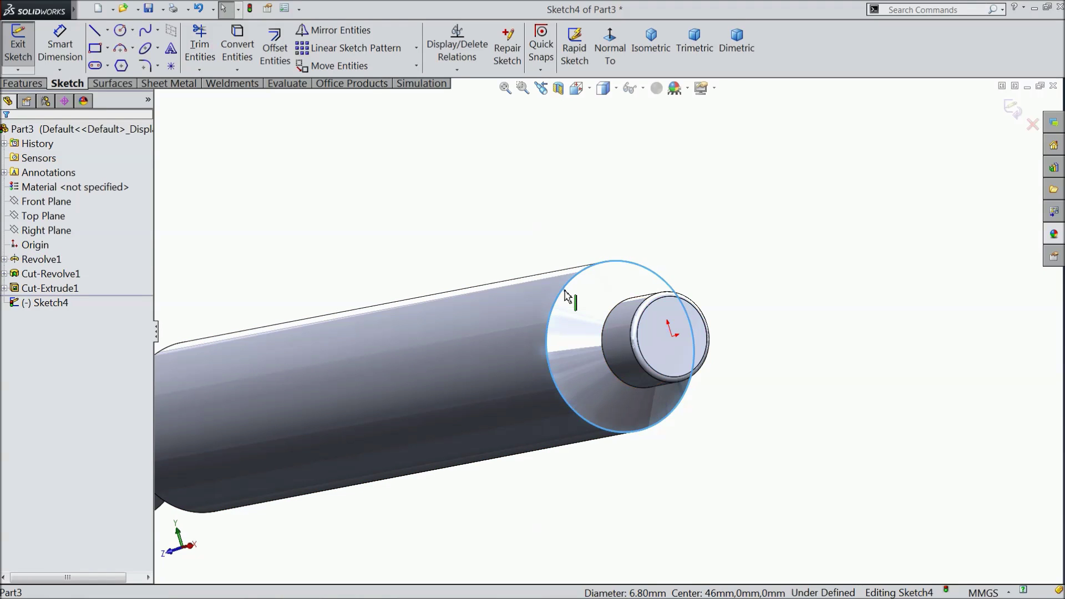
click(237, 55)
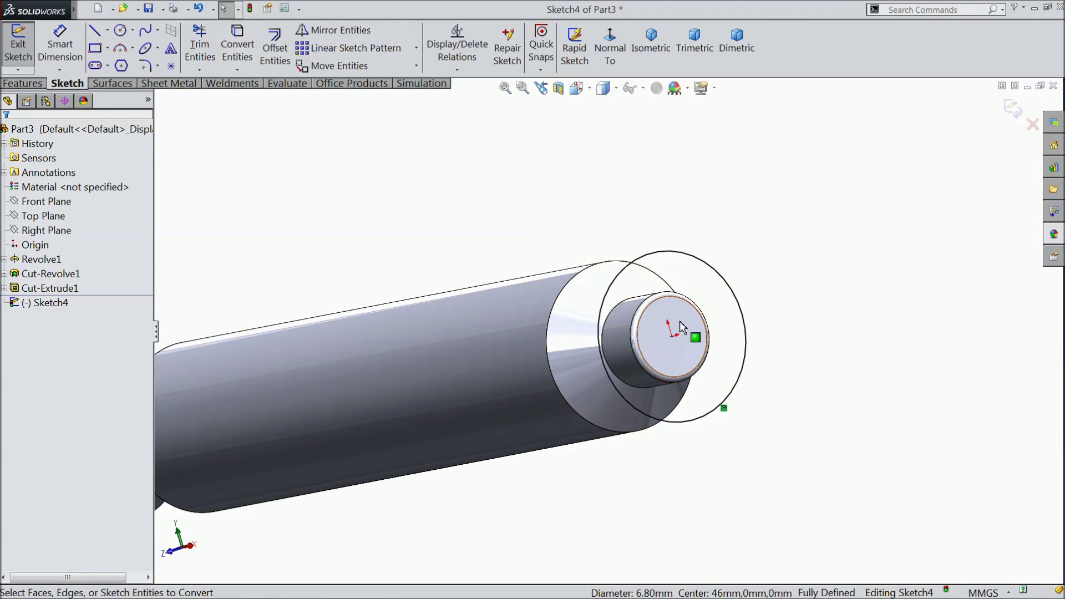
middle_drag(646, 322, 461, 351)
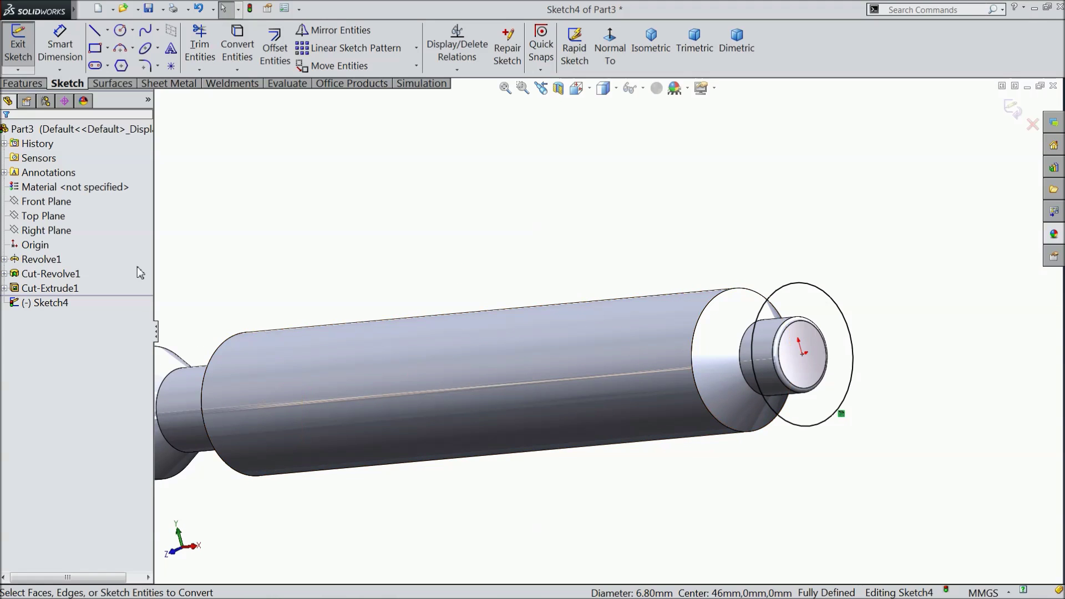
click(13, 84)
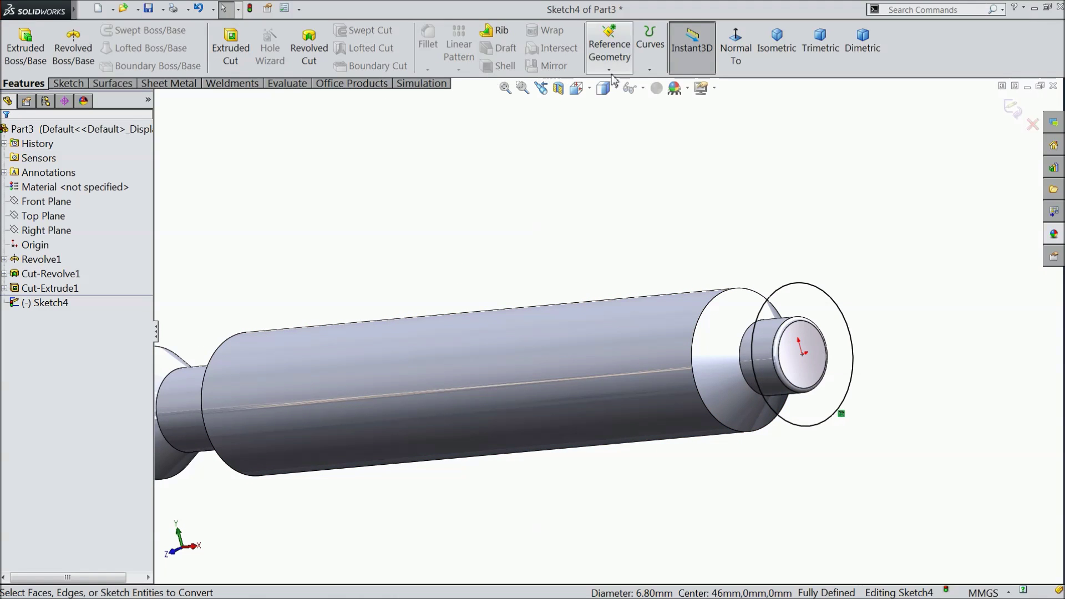
Create Helix/Spiral1 on the circle with 3 mm pitch, 13.25 revolutions, 90° start angle
click(651, 70)
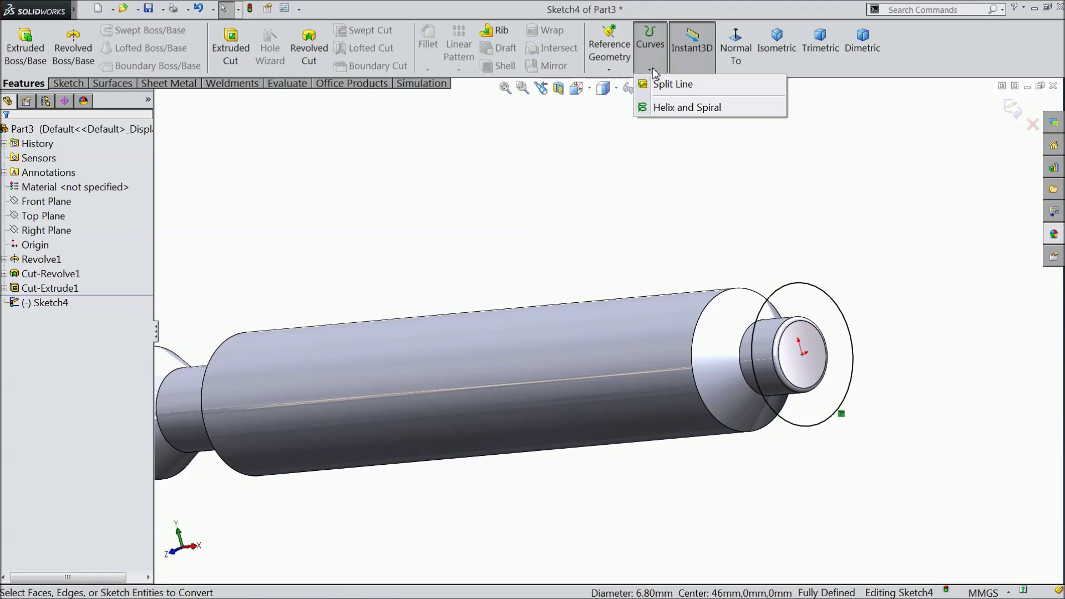
click(686, 108)
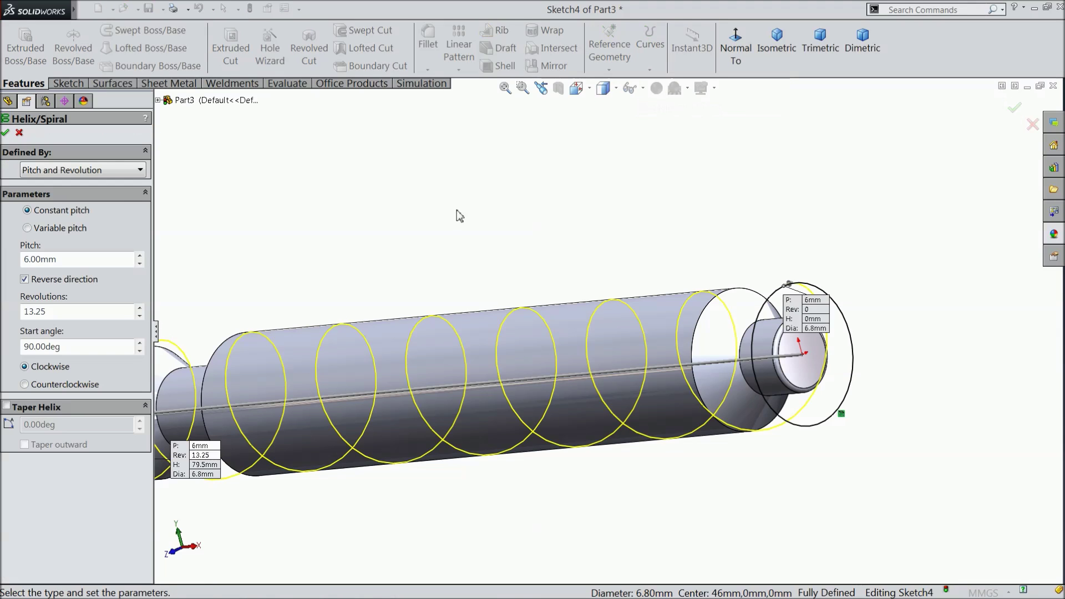
click(61, 172)
click(61, 172)
drag(50, 259, 58, 260)
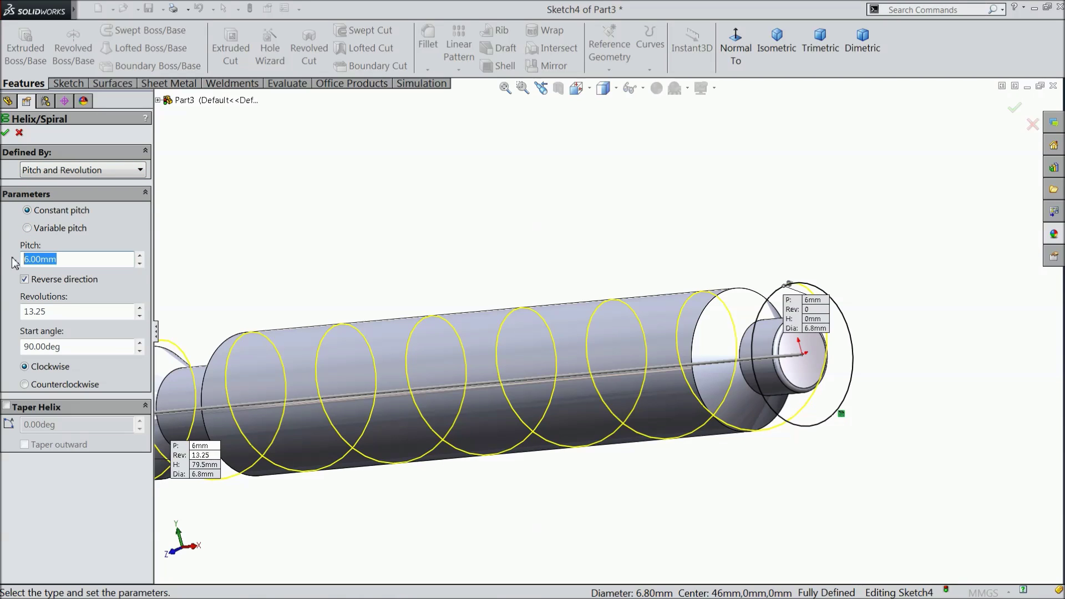
text(3)
key(Return)
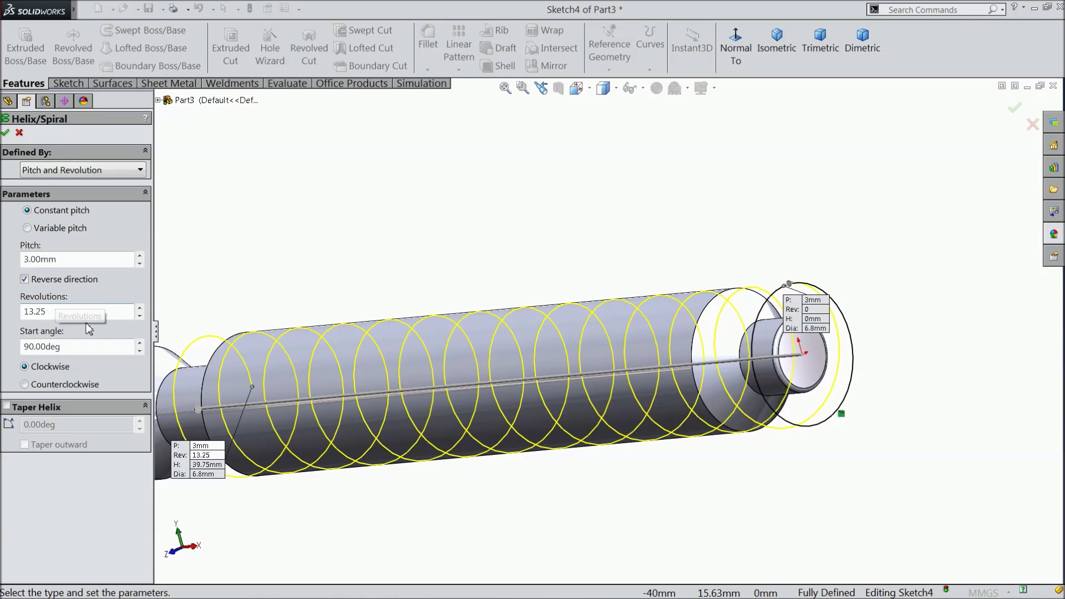
middle_drag(266, 288, 344, 278)
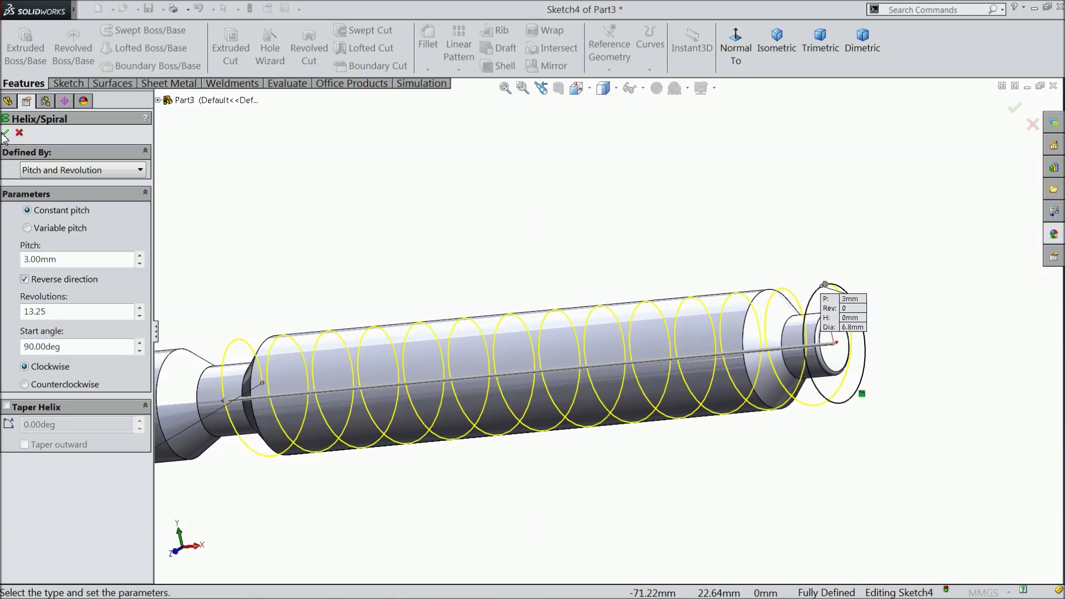
key(Return)
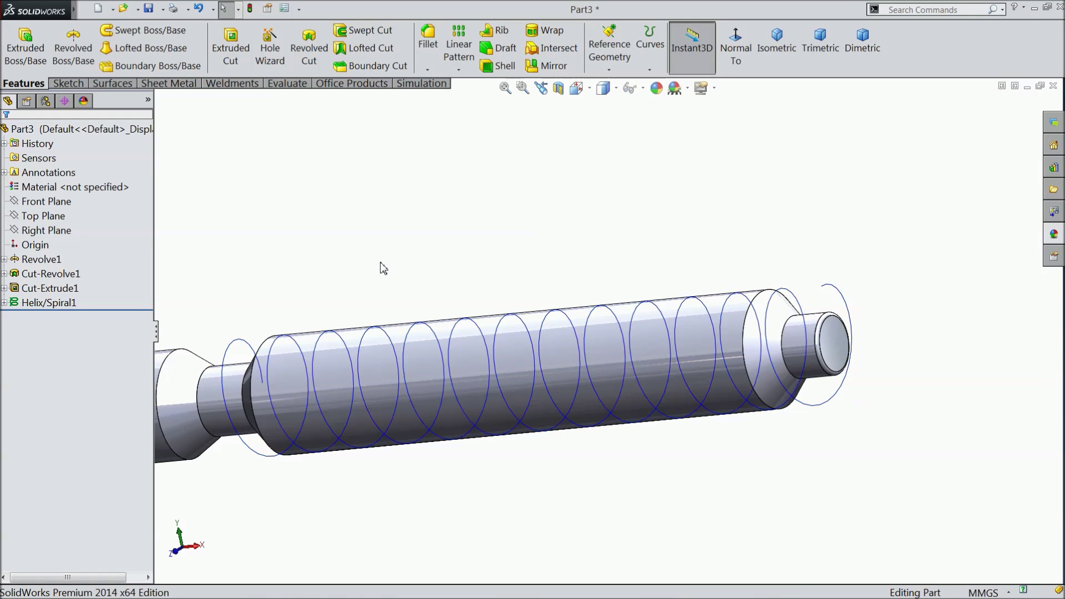
middle_drag(416, 274, 361, 276)
Start a sketch on the Front Plane and draw a vertical centerline up from the shaft end
click(60, 204)
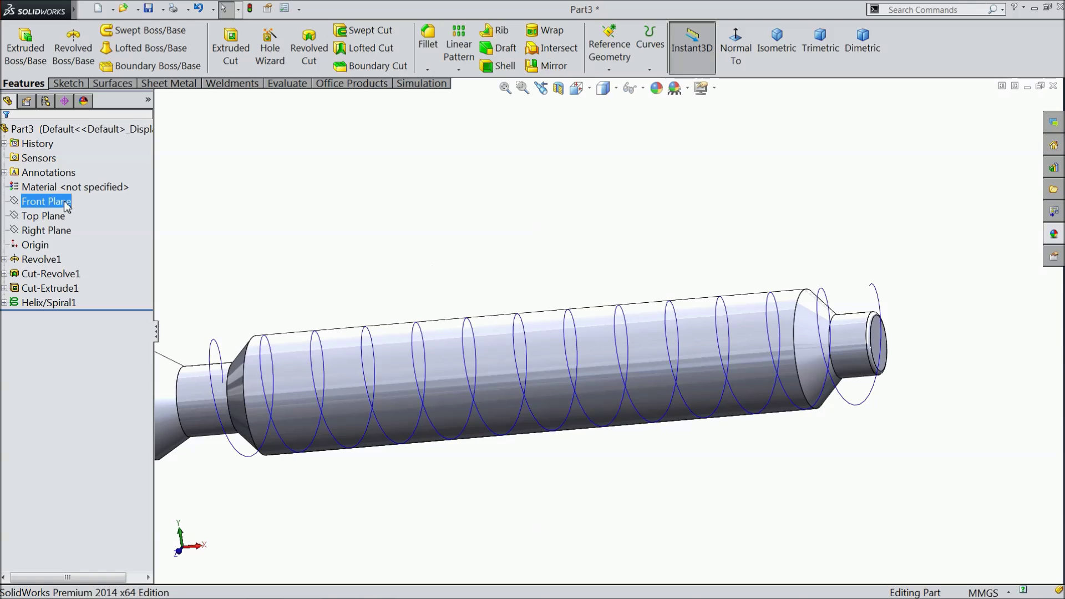
click(63, 187)
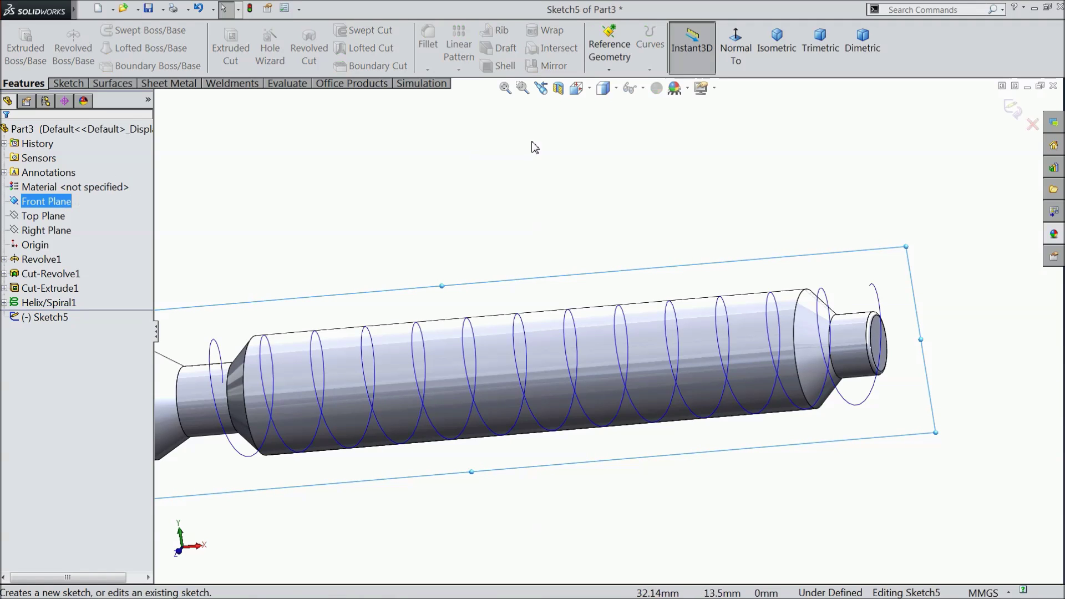
scroll(925, 300, down, 6)
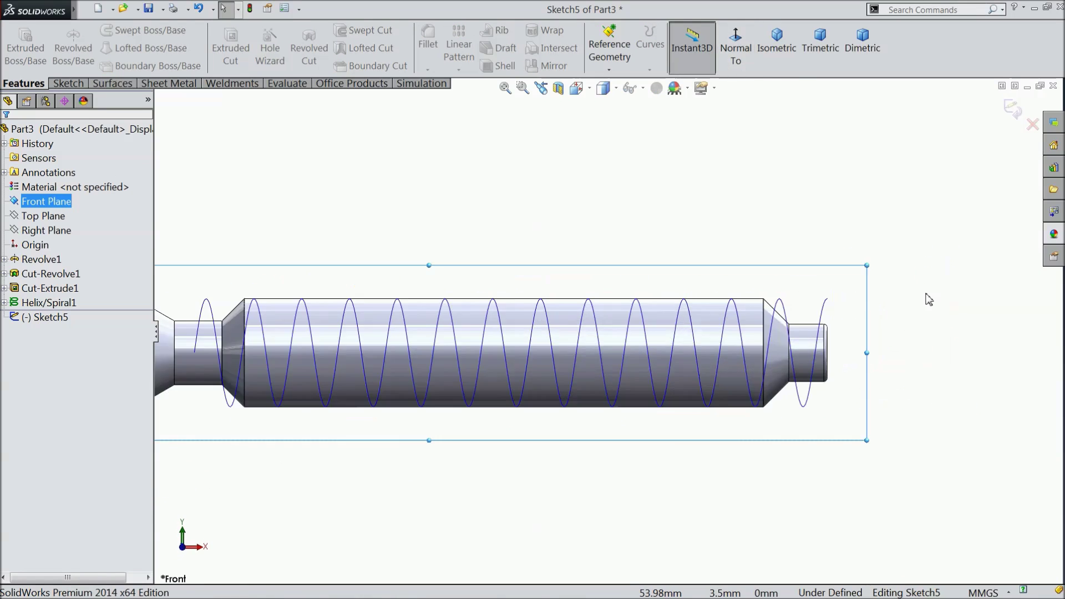
click(69, 83)
click(108, 32)
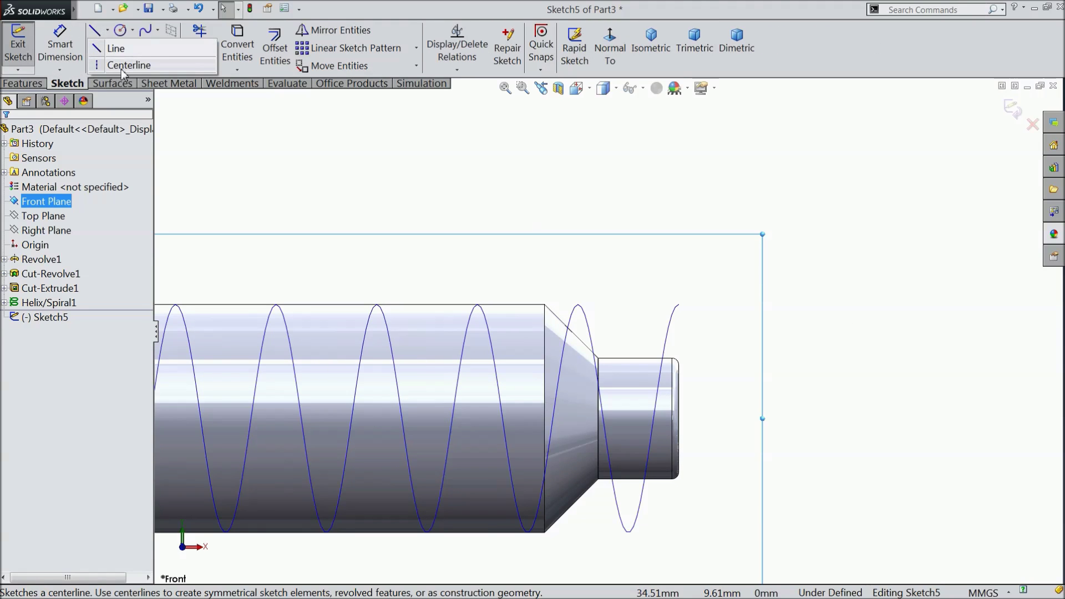
click(124, 66)
scroll(633, 421, down, 2)
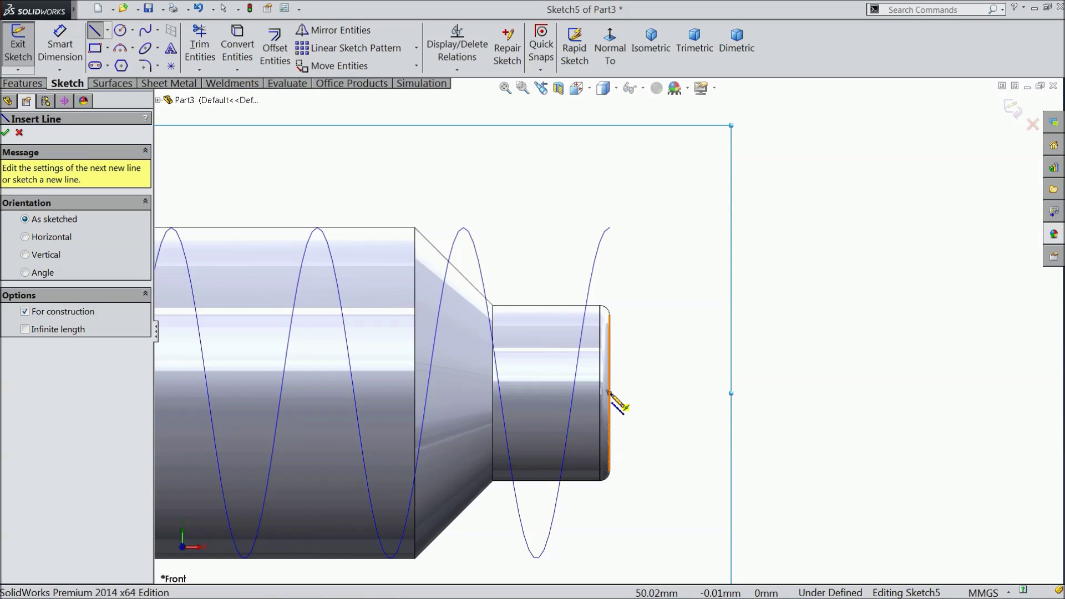
click(610, 393)
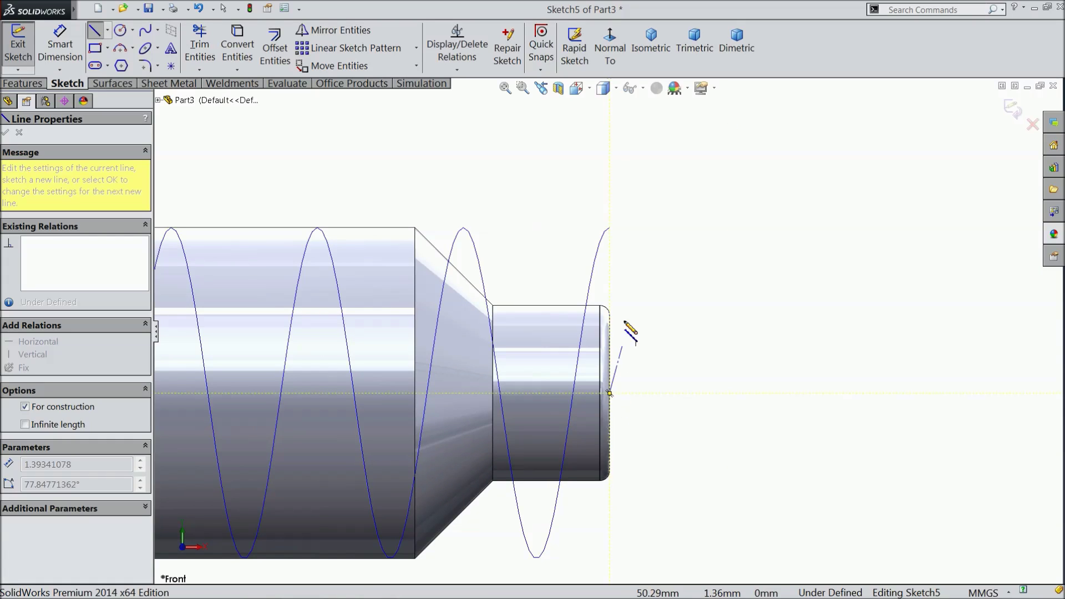
click(609, 238)
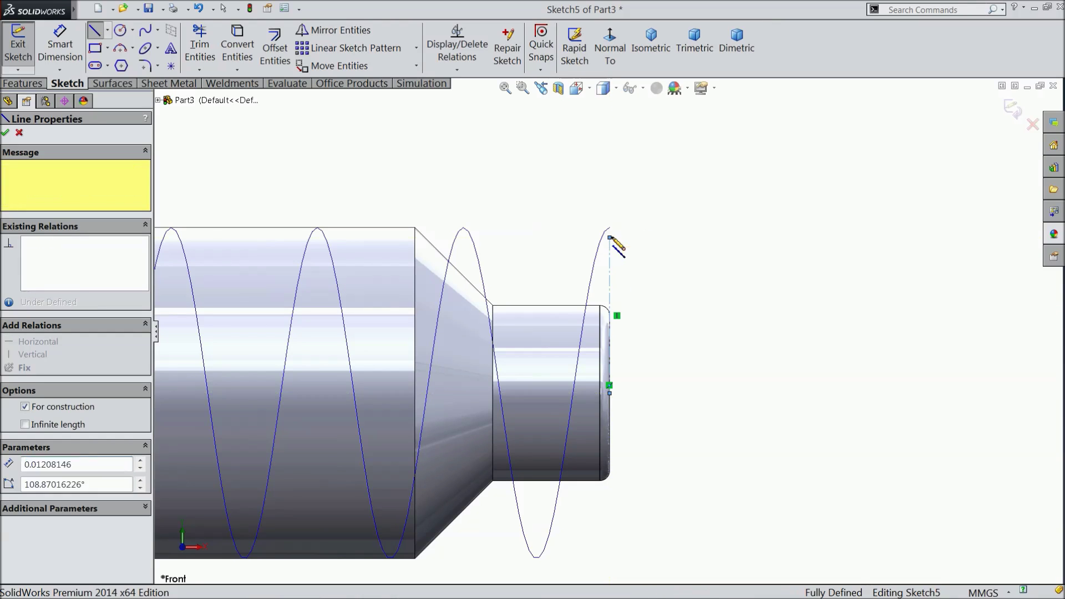
right_click(685, 222)
click(717, 110)
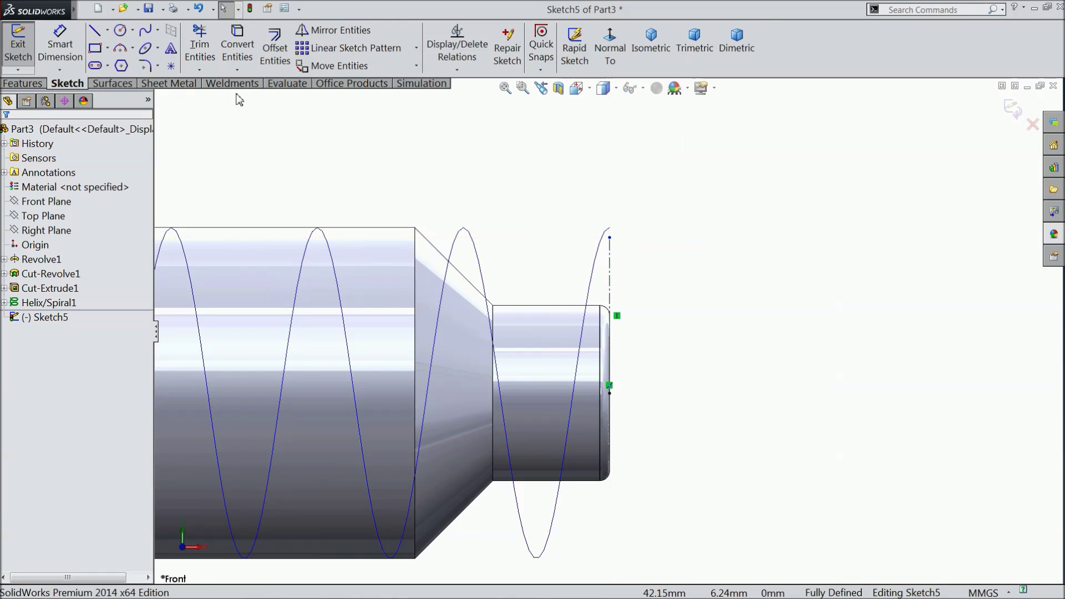
Dimension the centerline's length to 3.4 mm
click(60, 45)
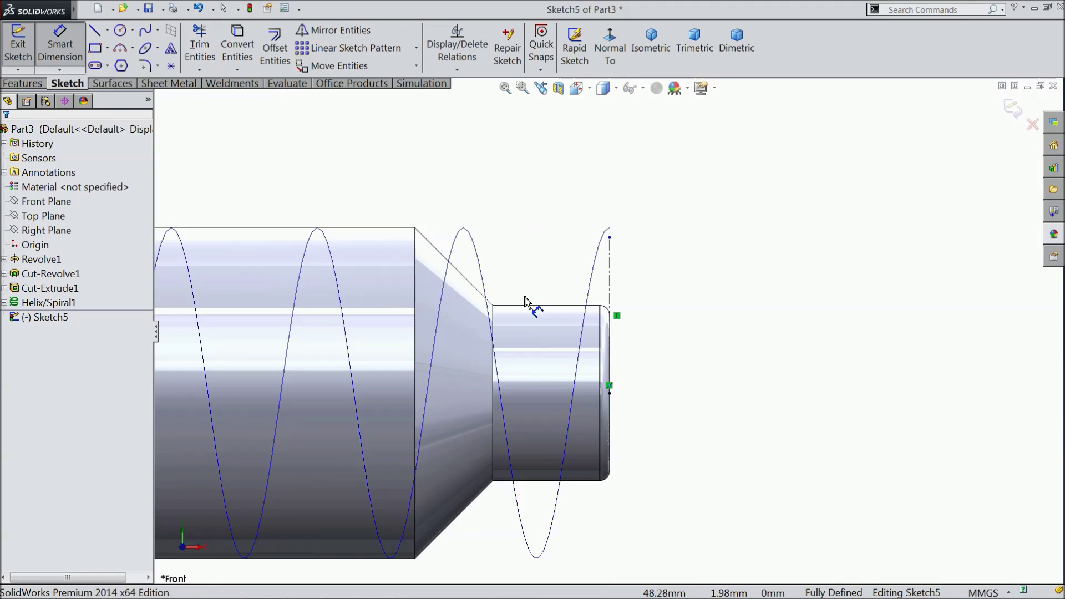
click(610, 297)
click(721, 310)
text(3.)
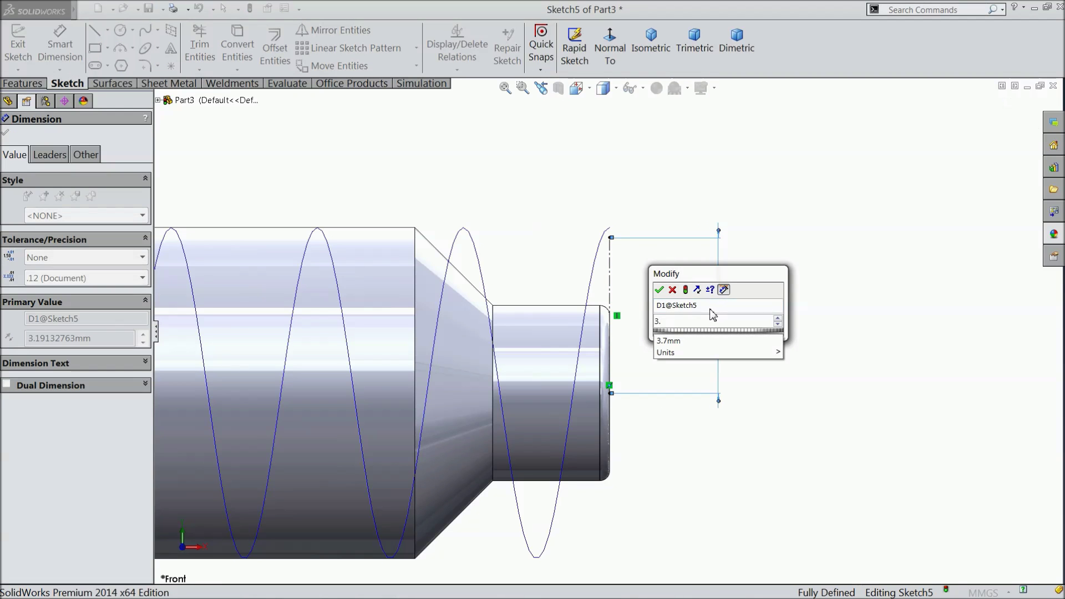
text(4)
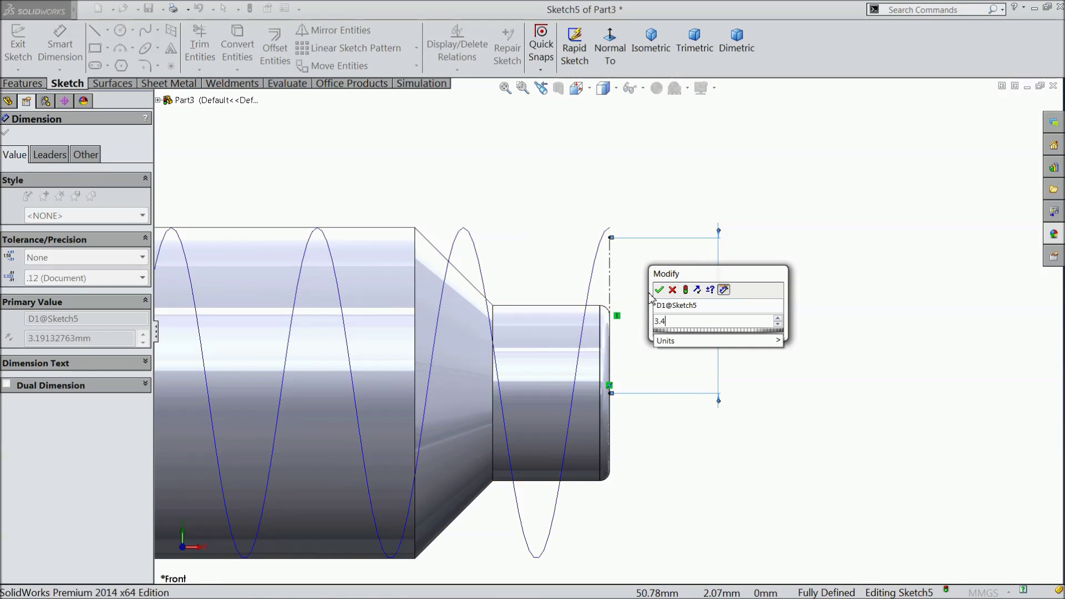
key(Return)
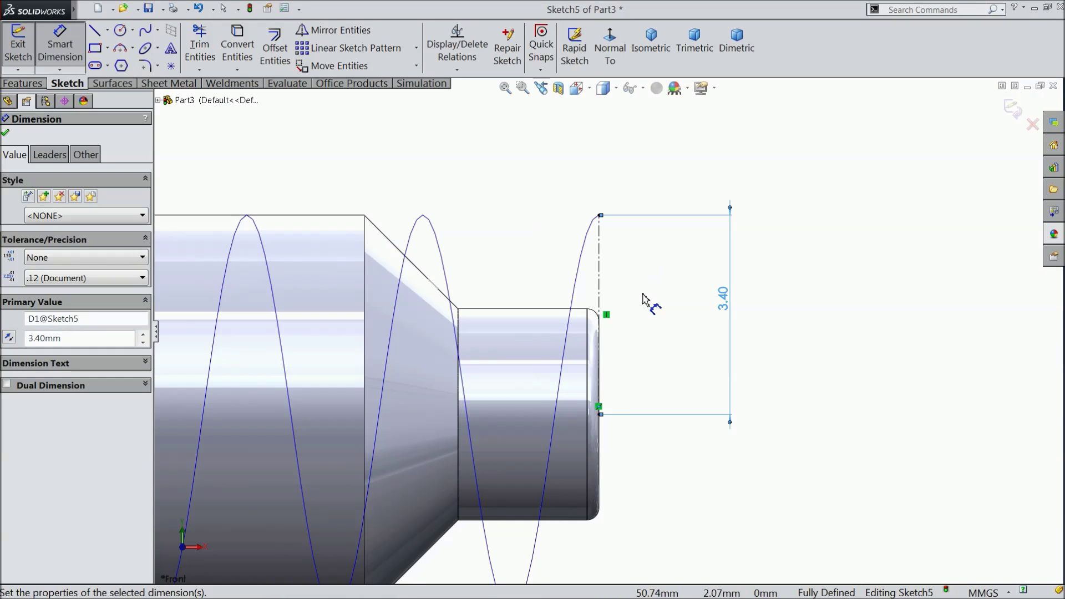
click(94, 30)
Draw a closed trapezoid straddling the centerline with the Line tool
scroll(600, 222, down, 2)
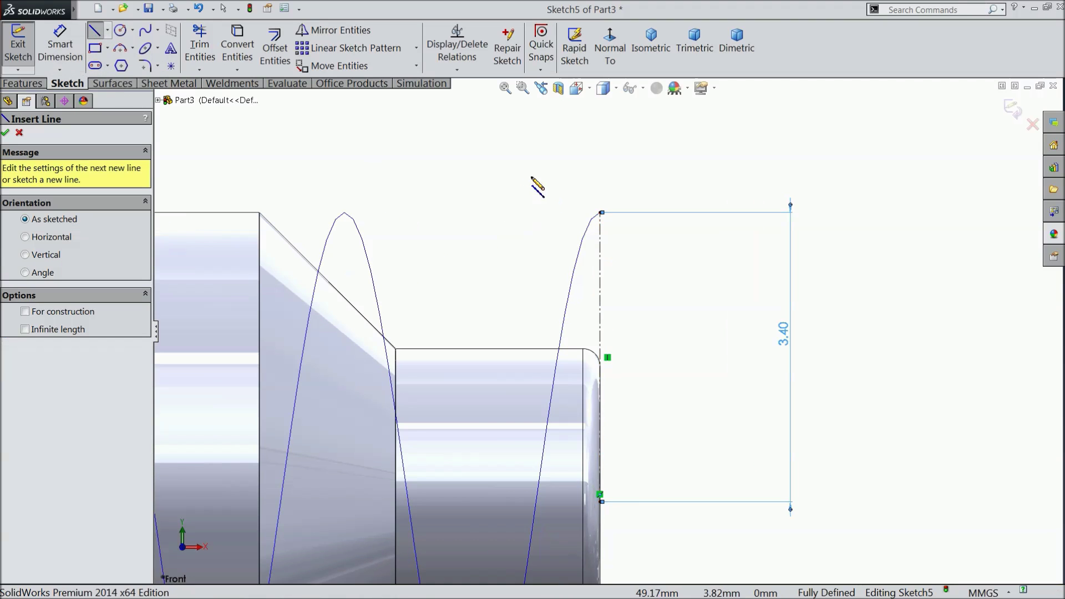
click(494, 161)
click(695, 161)
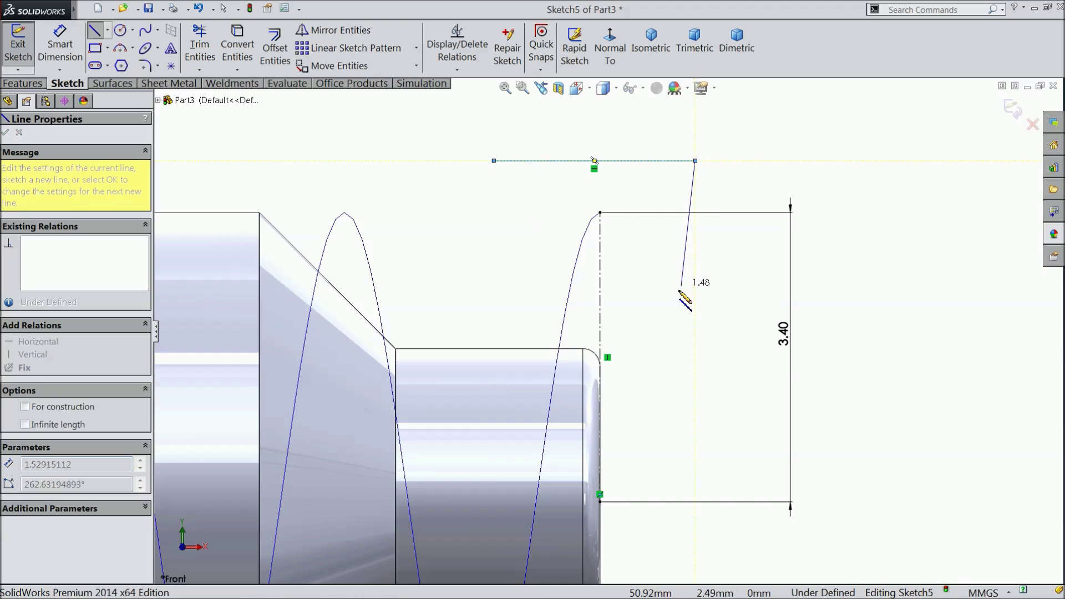
click(676, 299)
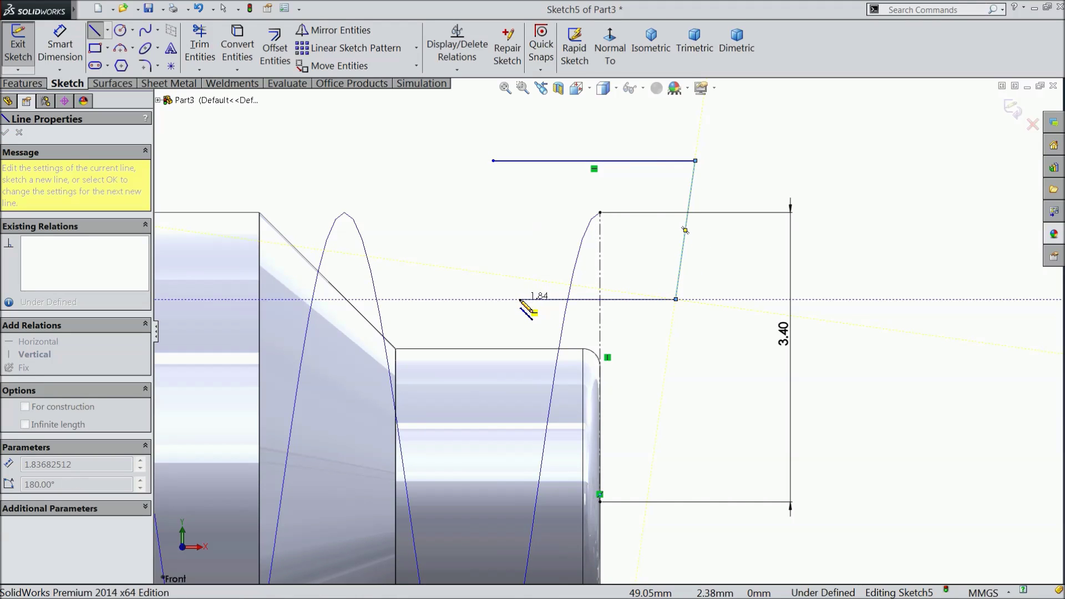
click(519, 299)
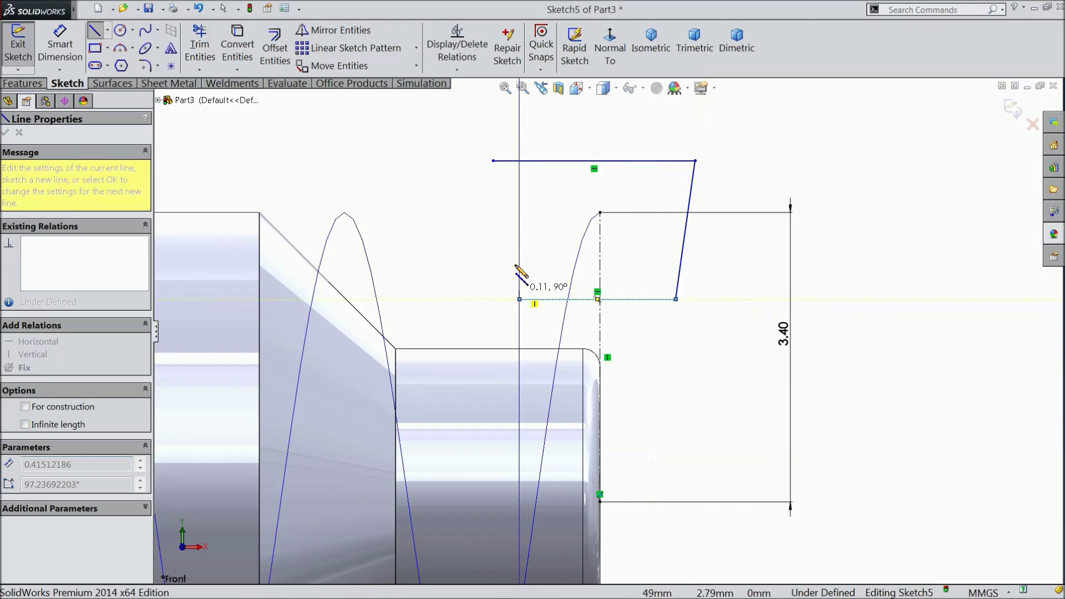
click(494, 161)
right_click(452, 167)
click(455, 153)
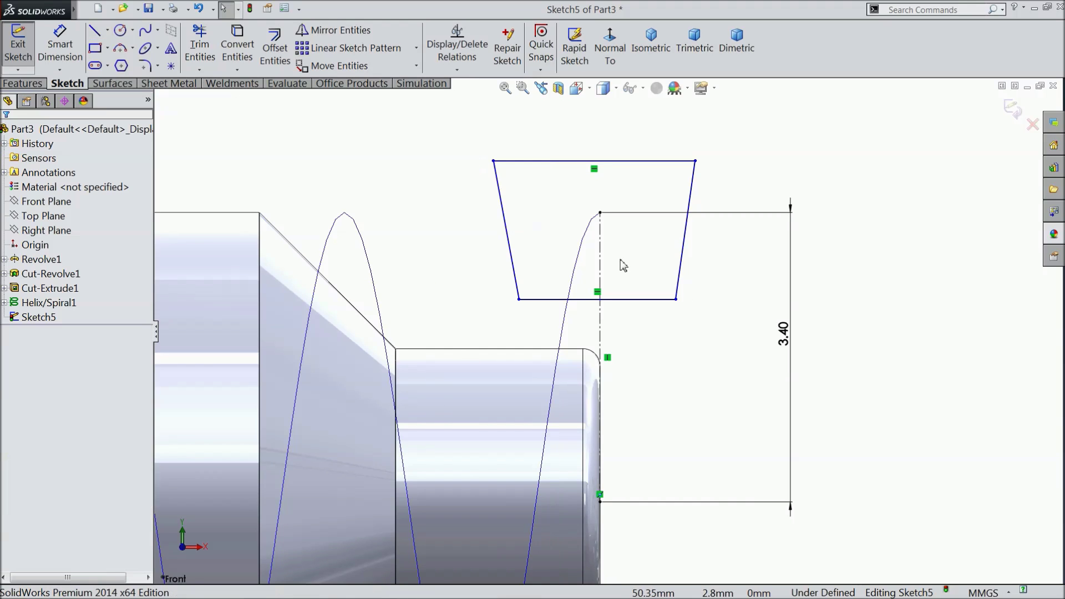
Make the trapezoid's left and right sides symmetric about the centerline
click(684, 252)
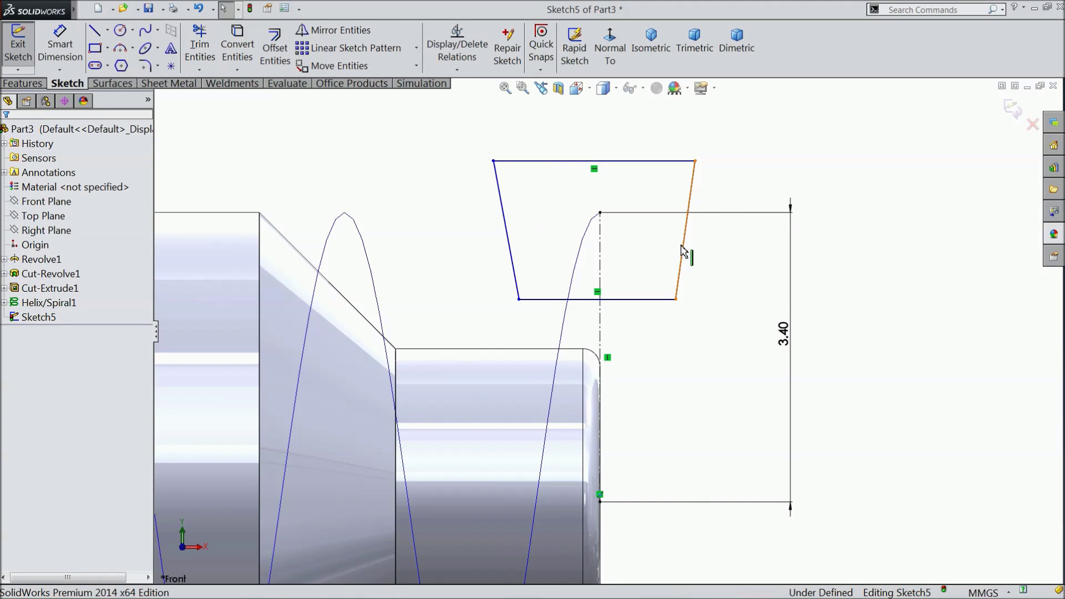
ctrl+click(600, 257)
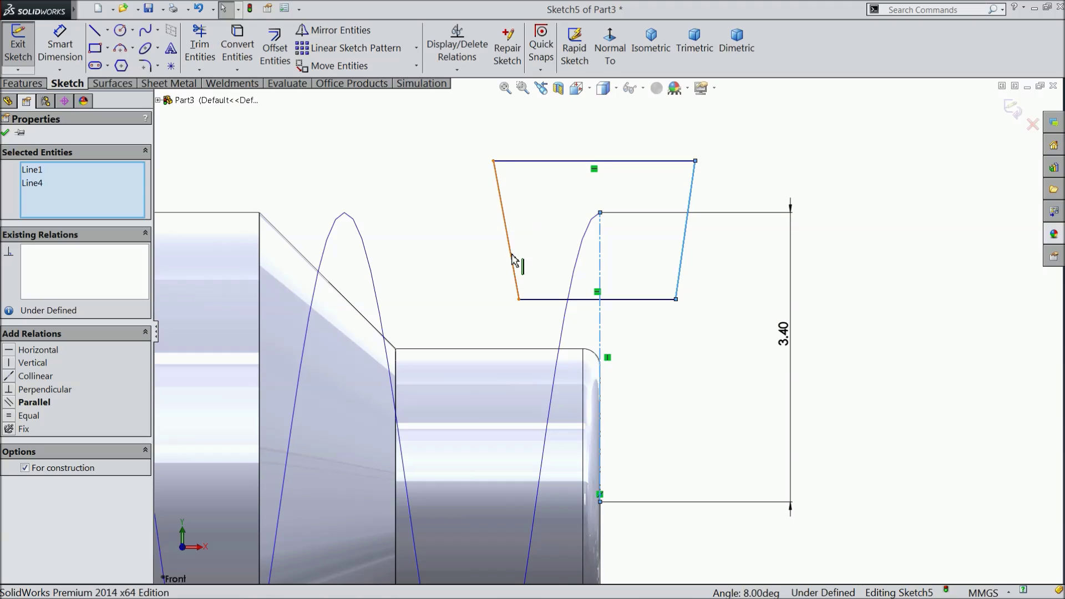
ctrl+click(511, 259)
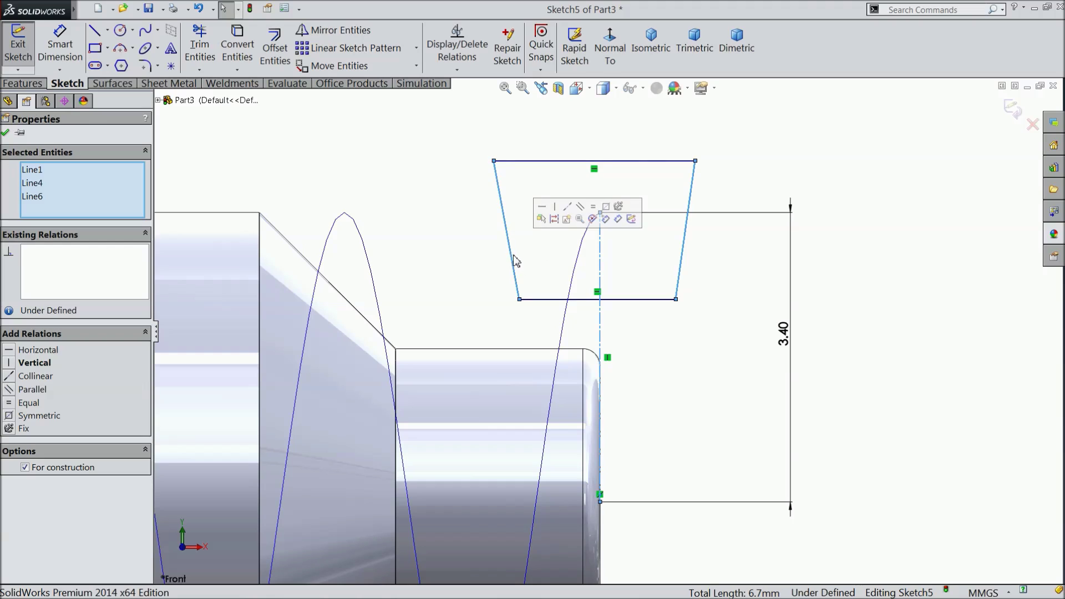
click(606, 208)
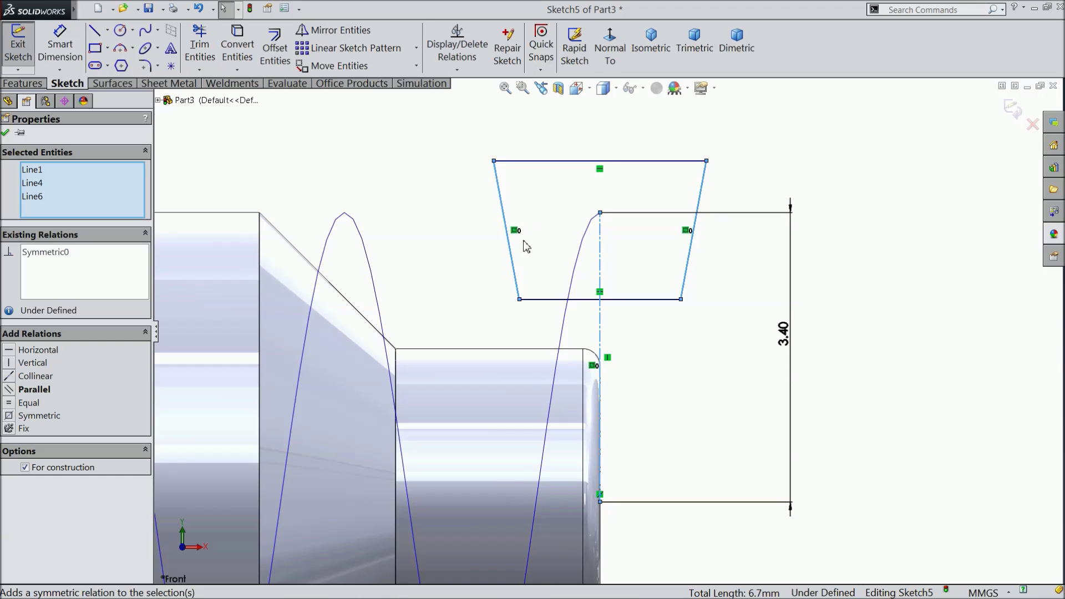
click(5, 134)
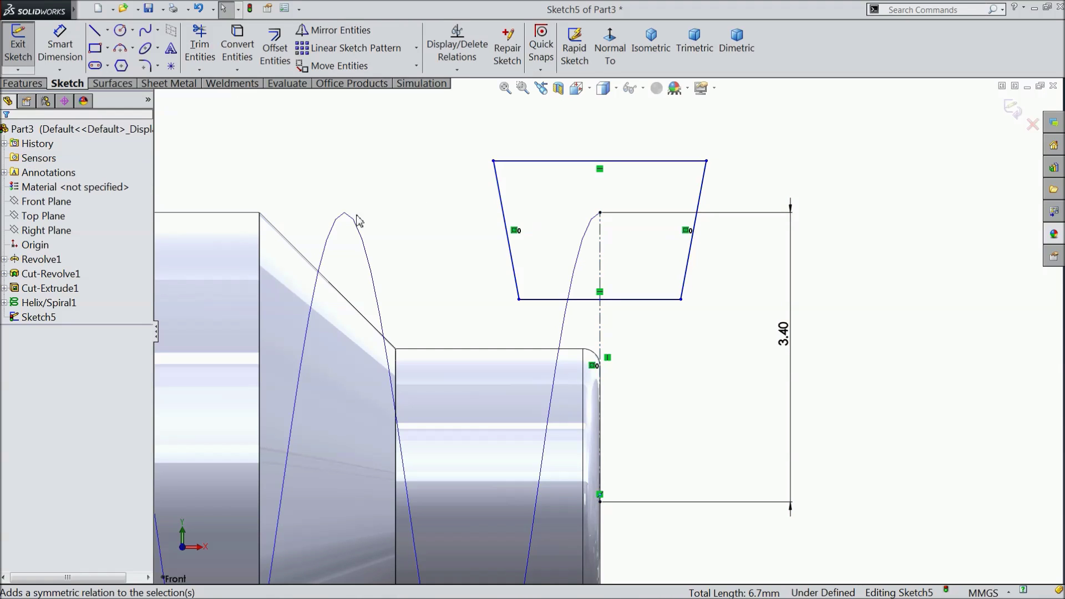
Make the two slanted sides equal in length
click(695, 239)
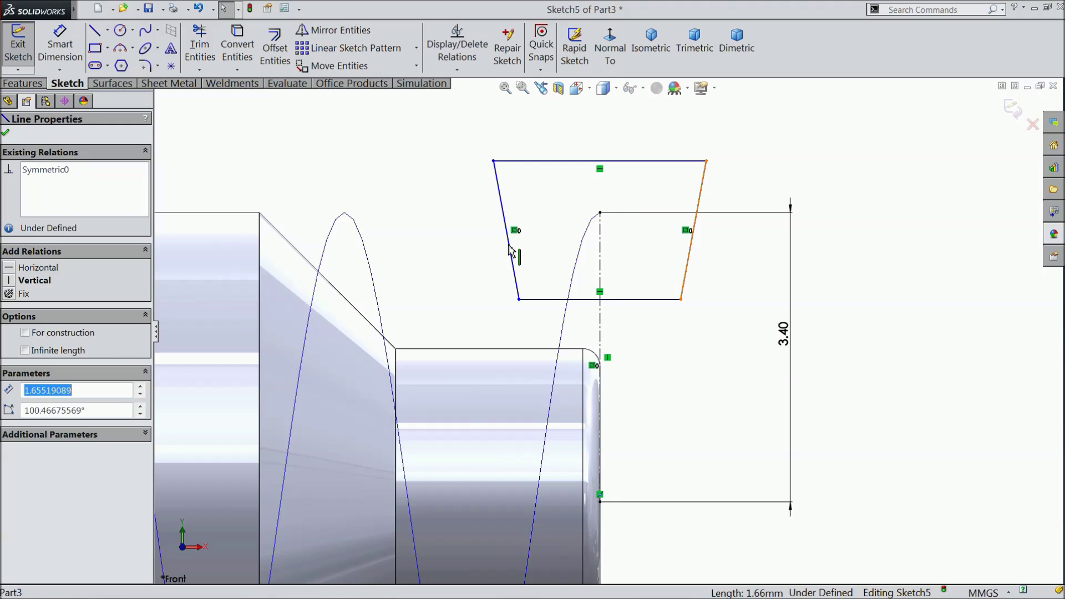
ctrl+click(509, 244)
click(603, 198)
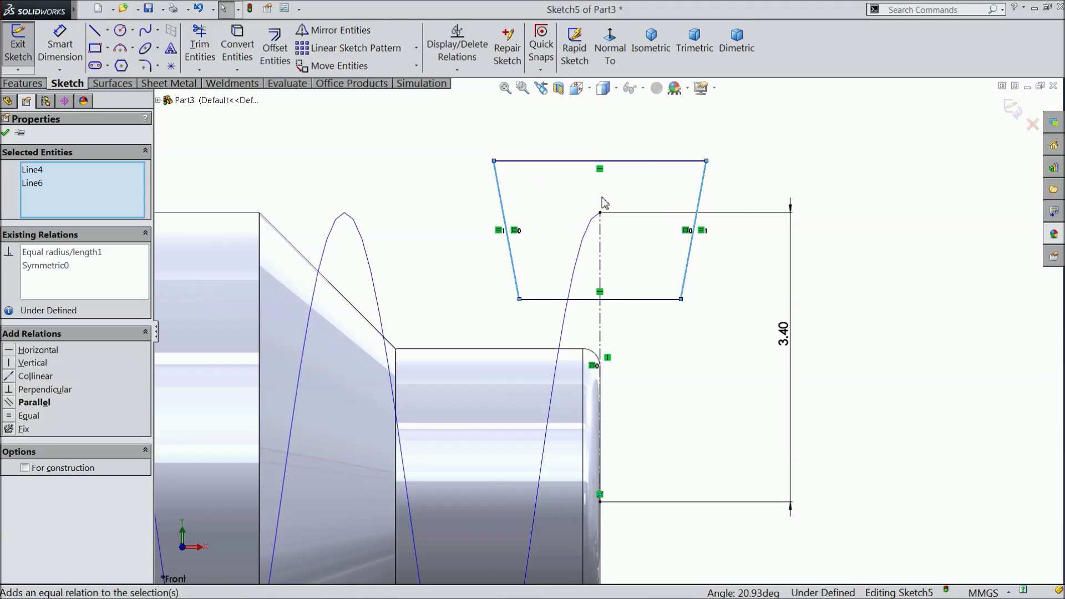
click(8, 132)
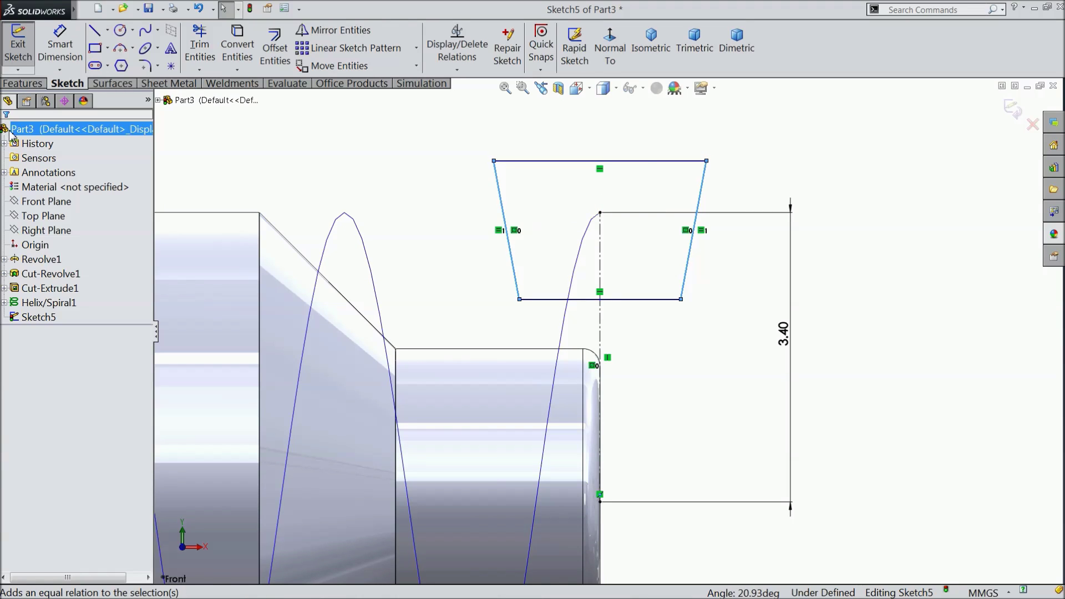
click(60, 44)
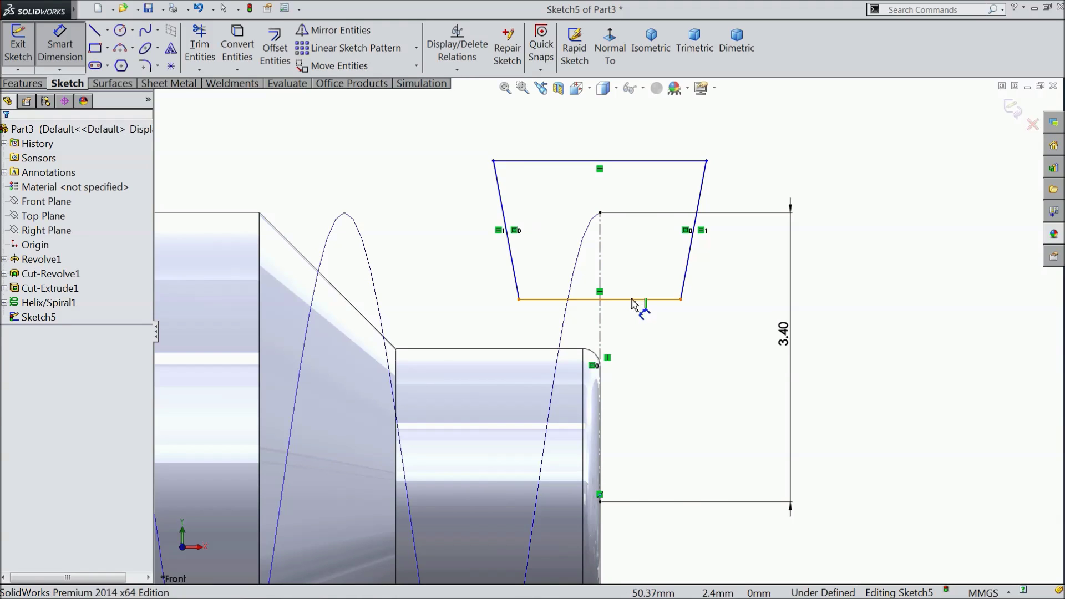
Dimension the trapezoid's bottom edge 2 mm from the lower reference point
click(630, 300)
click(626, 302)
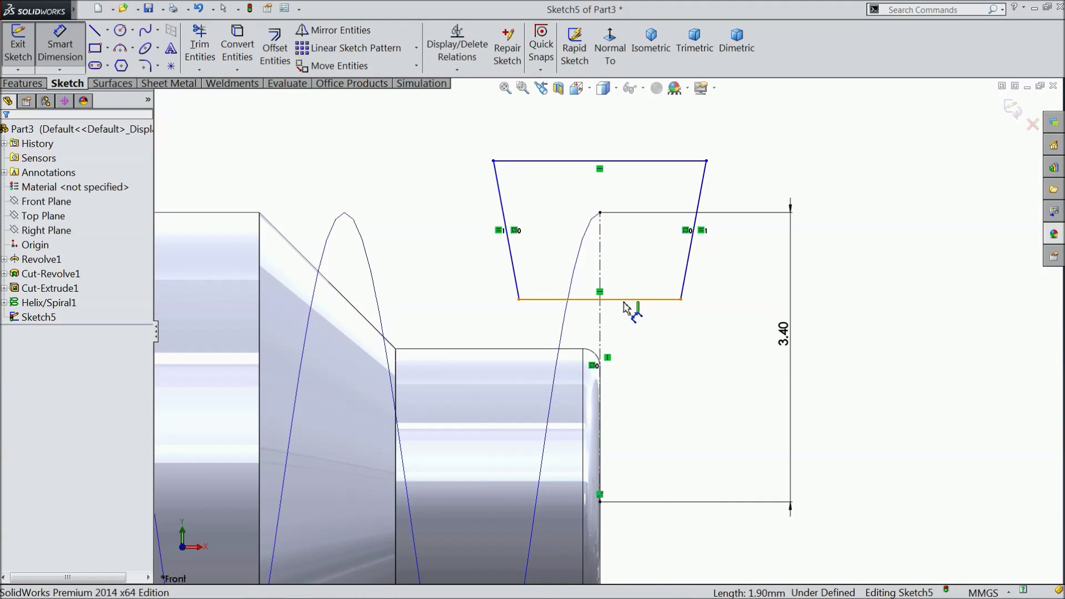
click(629, 302)
click(600, 494)
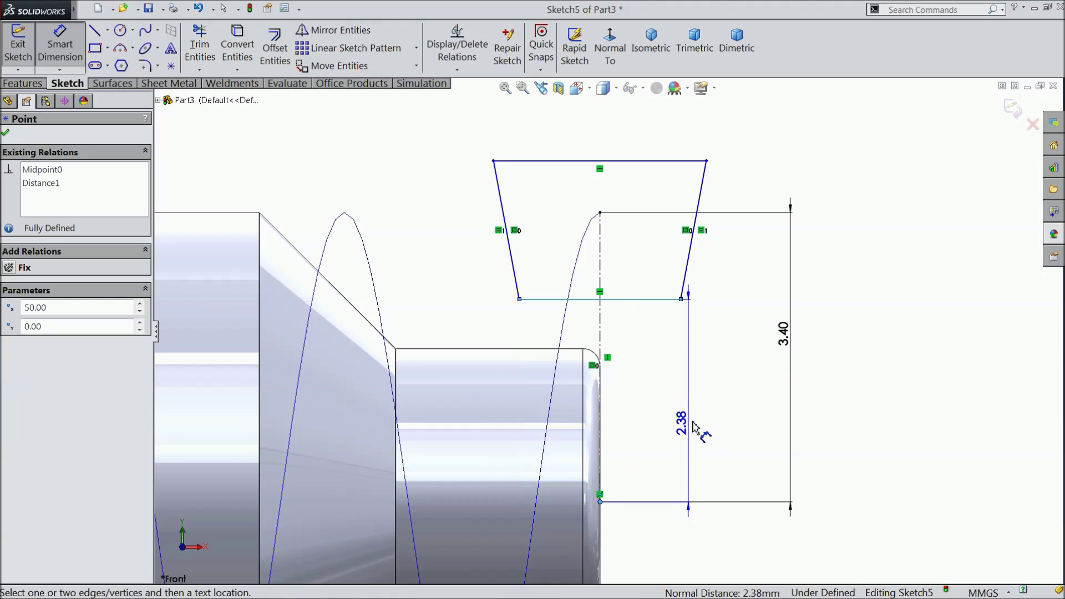
click(697, 421)
text(2)
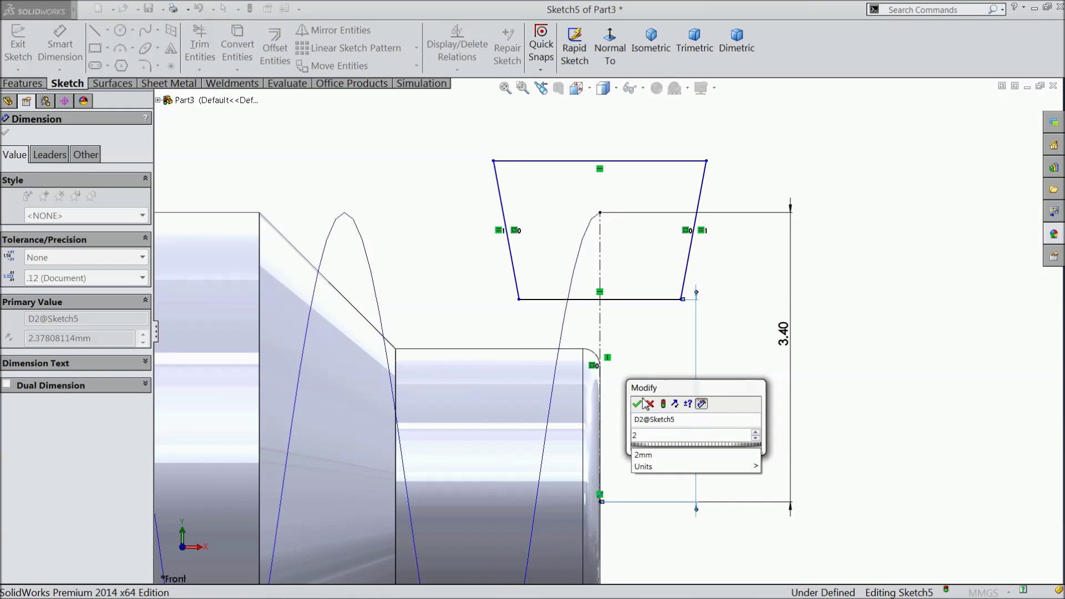
click(640, 403)
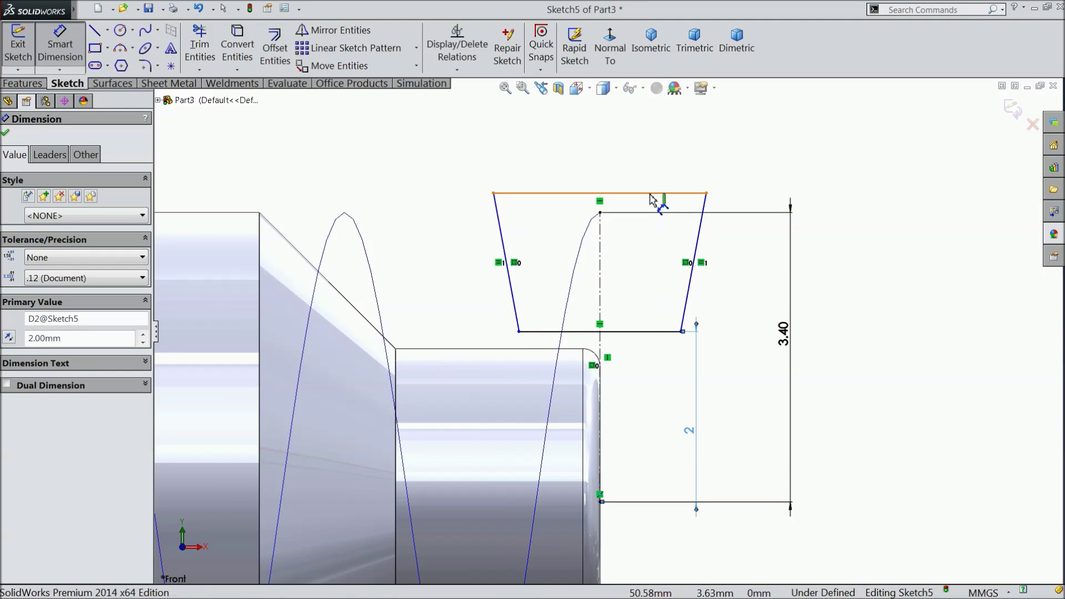
Set the trapezoid's height between top and bottom edges to 1.6 mm
click(651, 199)
click(663, 332)
click(853, 287)
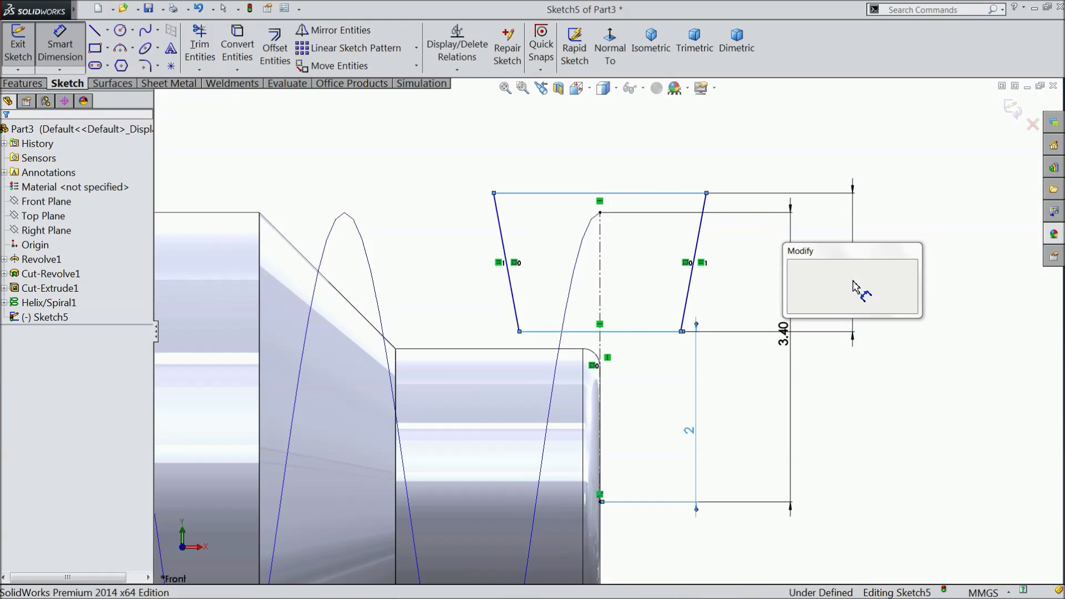
text(1.6)
click(794, 266)
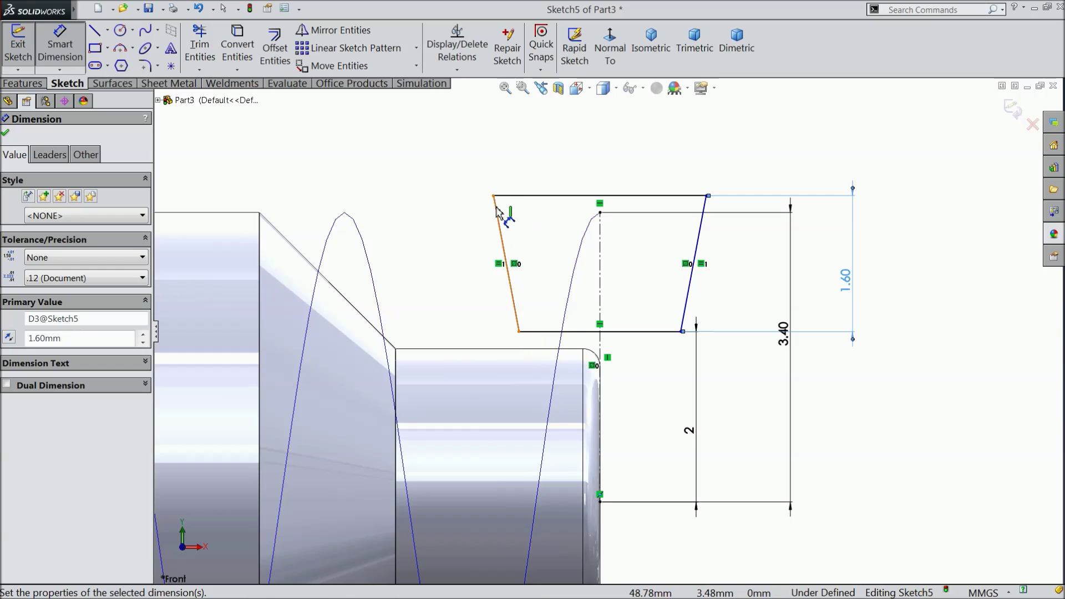
click(6, 136)
Fillet the bottom-left and bottom-right corners with a 0.30 mm radius, accepting the warnings
click(146, 67)
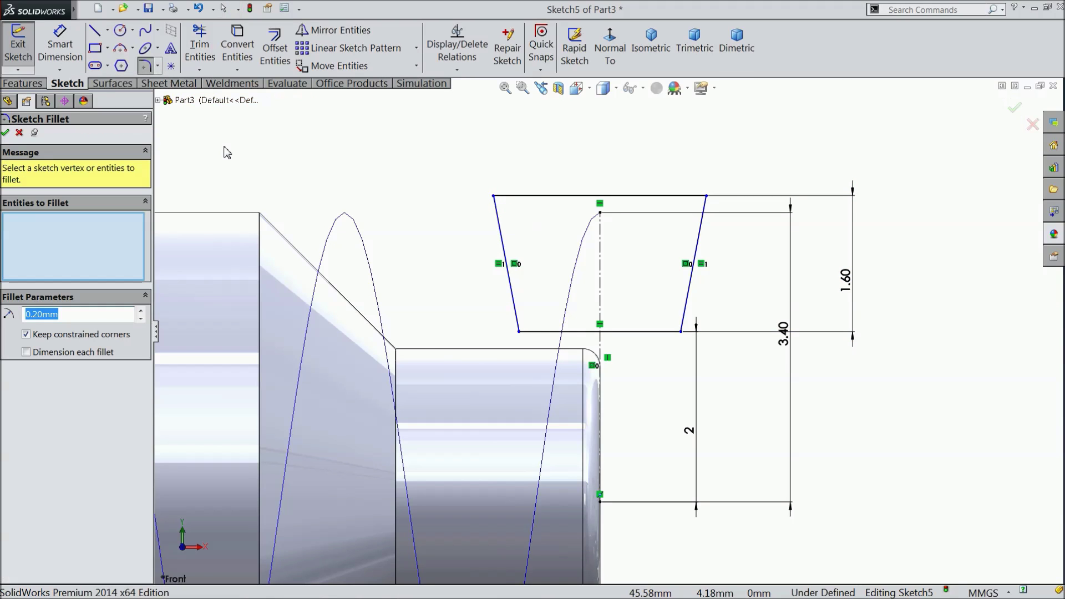
click(519, 332)
click(581, 323)
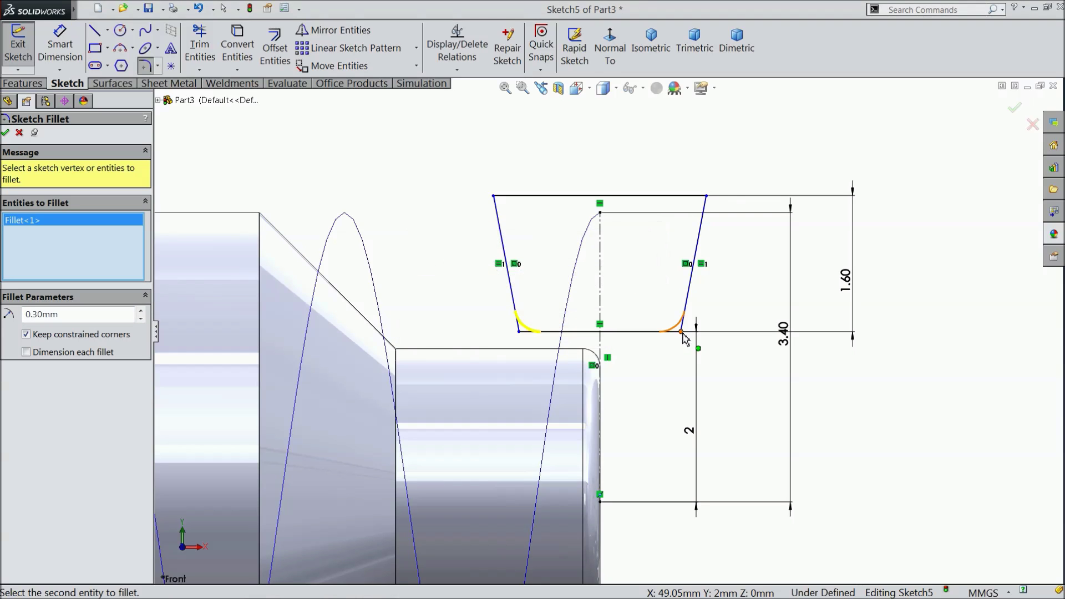
click(681, 332)
click(579, 323)
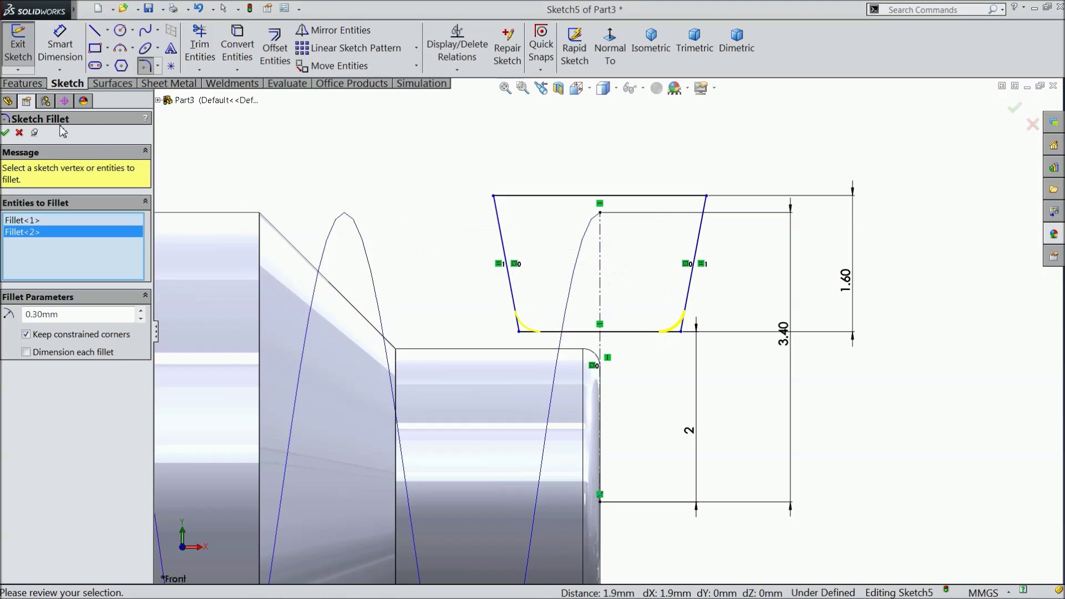
click(6, 134)
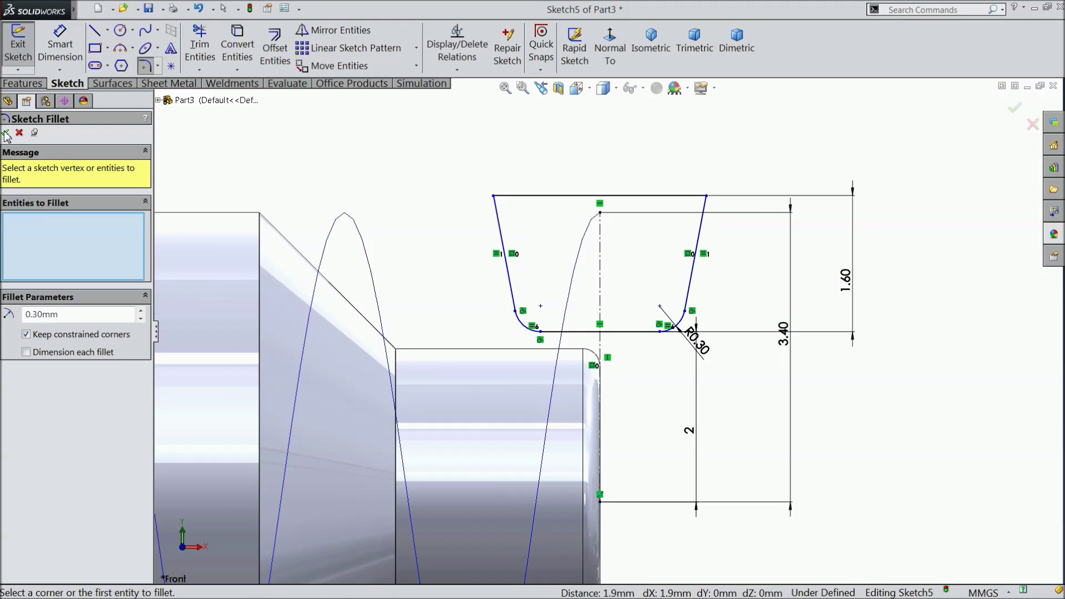
key(Escape)
Set a 0.50 mm offset from the left fillet end to the top-left corner, then pick the right-side points
click(59, 51)
scroll(540, 331, down, 3)
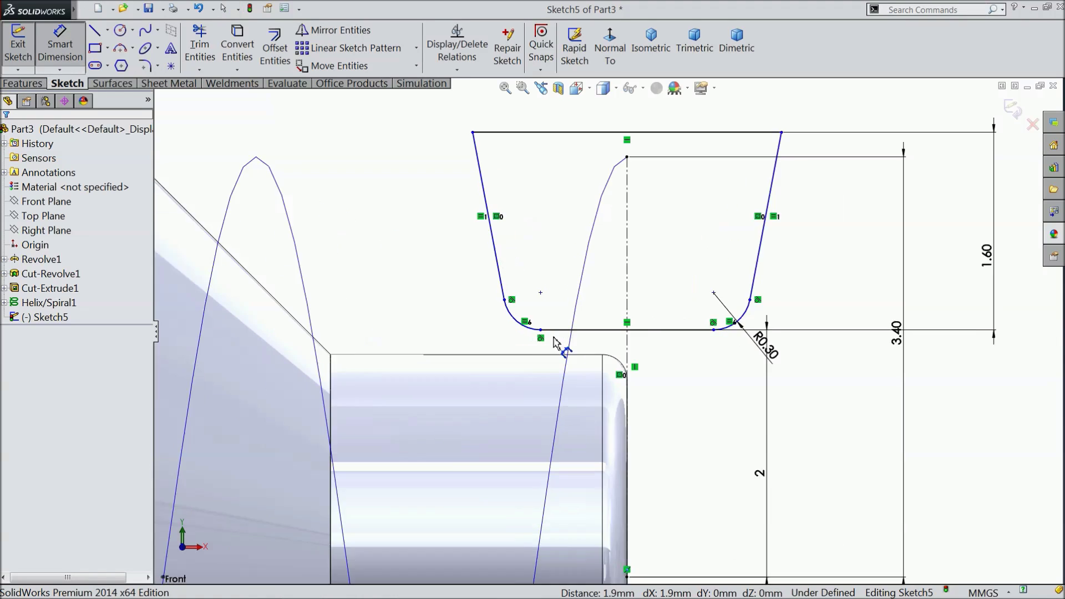
click(538, 329)
scroll(538, 329, up, 1)
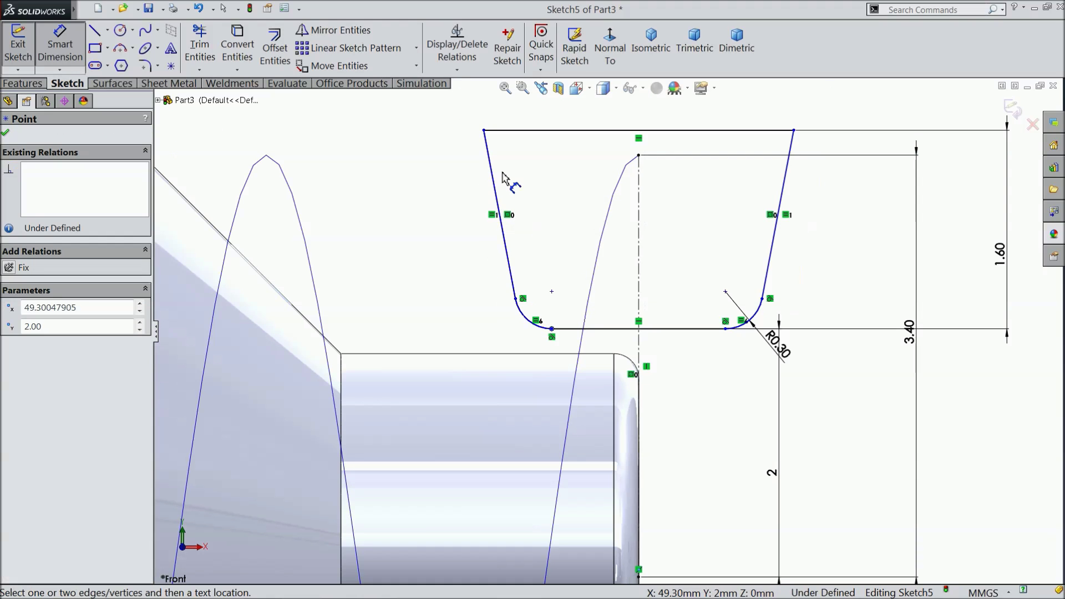
click(485, 131)
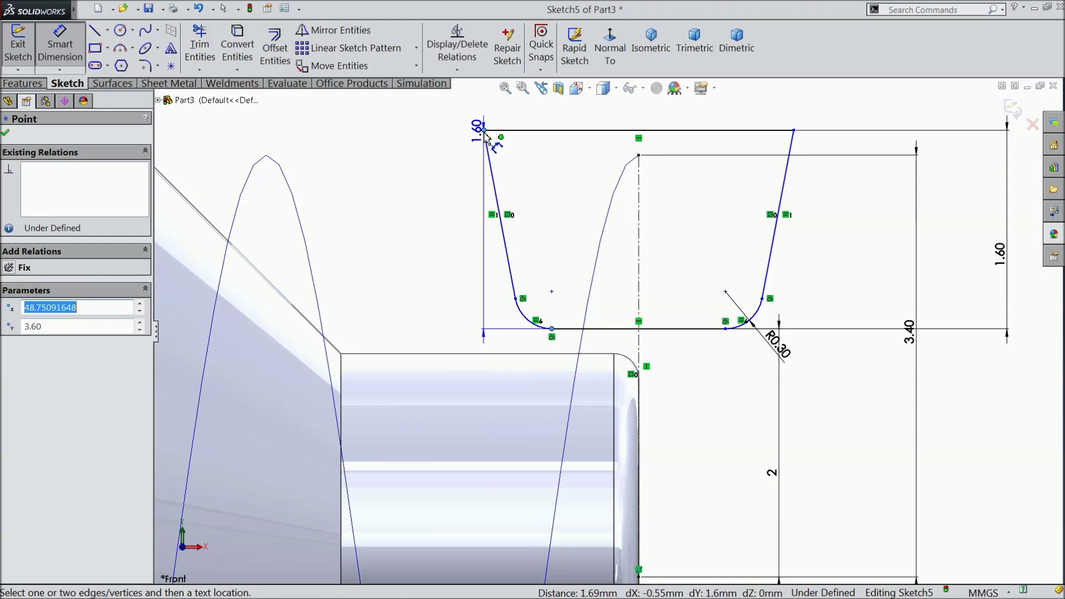
click(524, 351)
text(0.5)
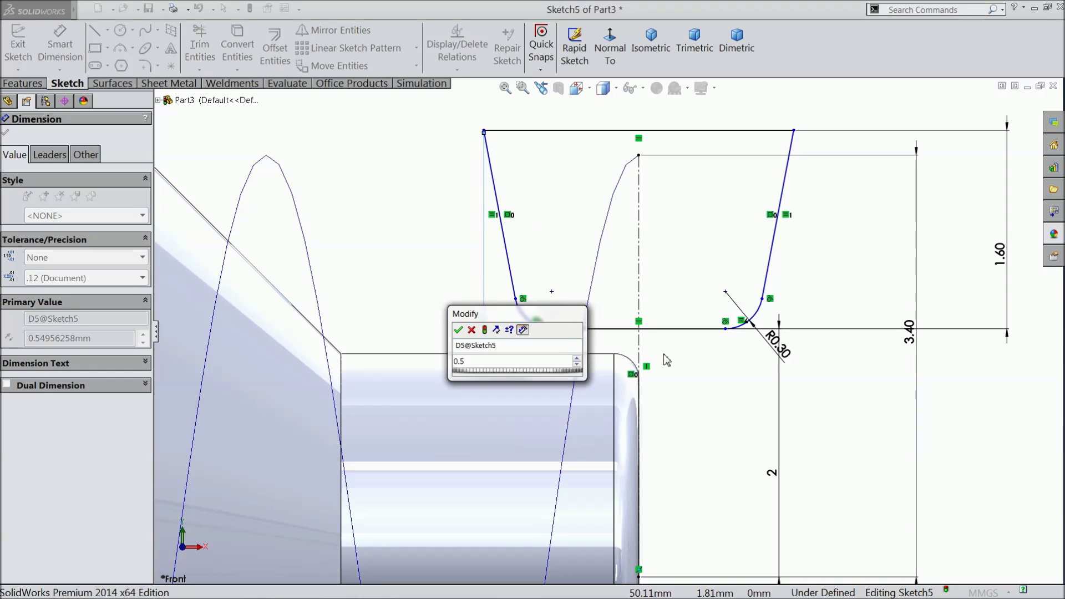
click(458, 331)
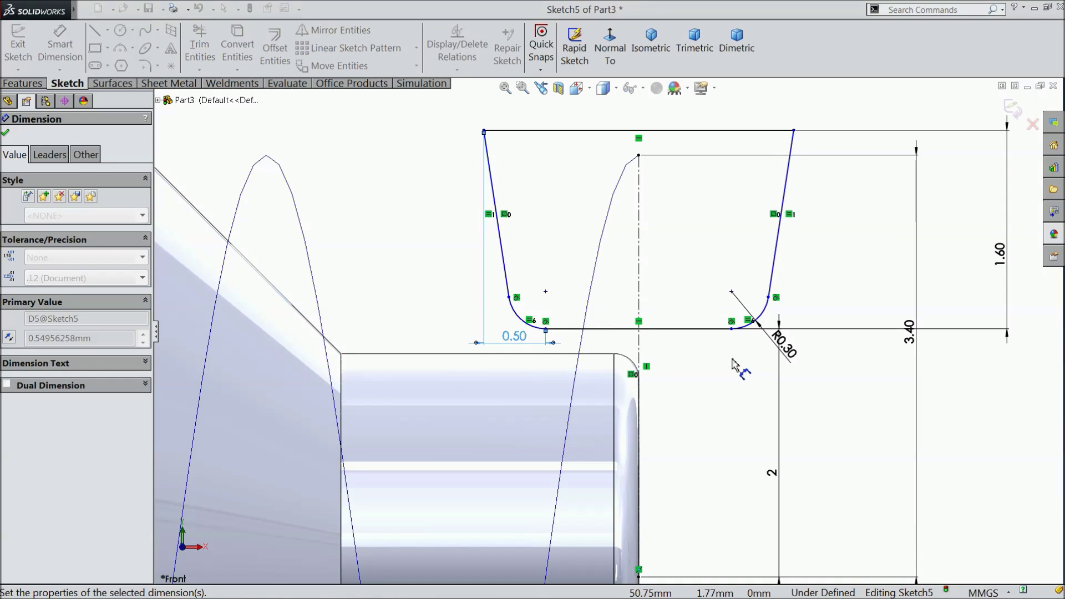
click(732, 329)
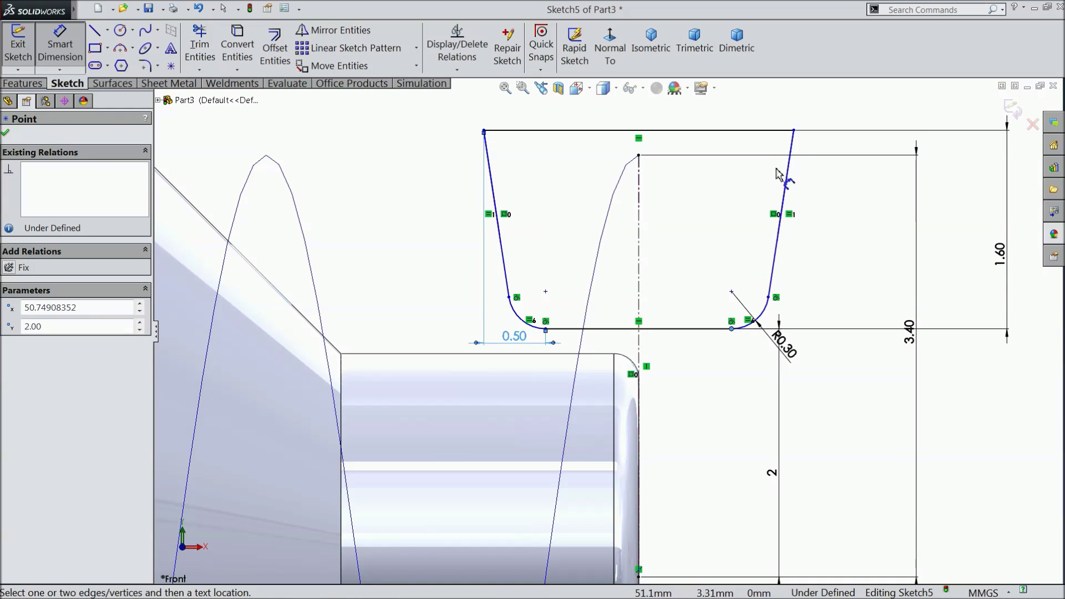
click(794, 130)
Keep the right-side 0.50 as a driven dimension, then delete the 3.40 dimension and centerline
click(763, 108)
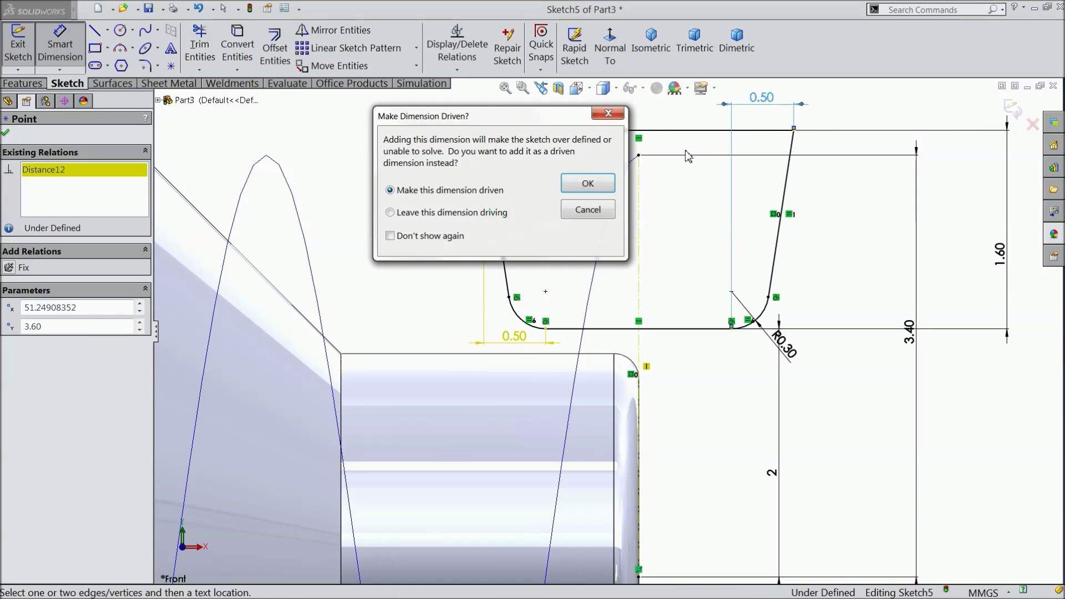
click(575, 187)
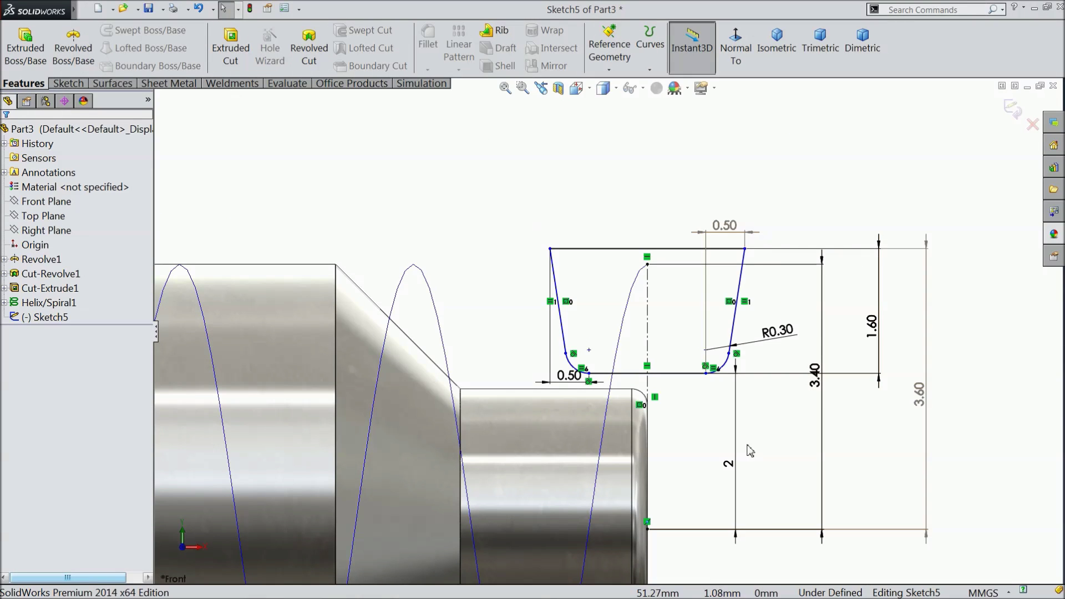
scroll(750, 451, down, 2)
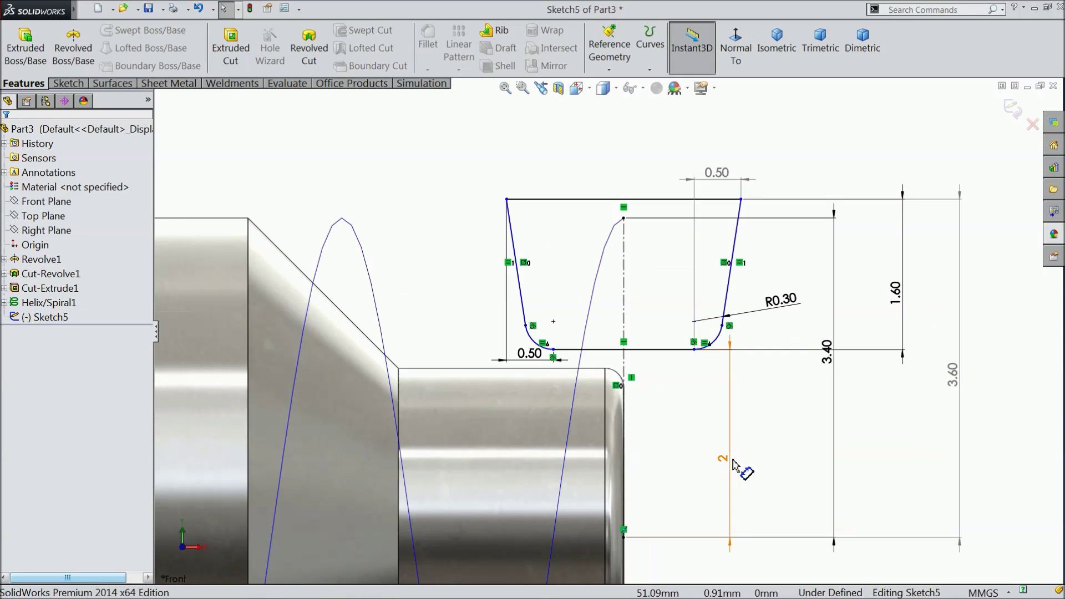
click(828, 360)
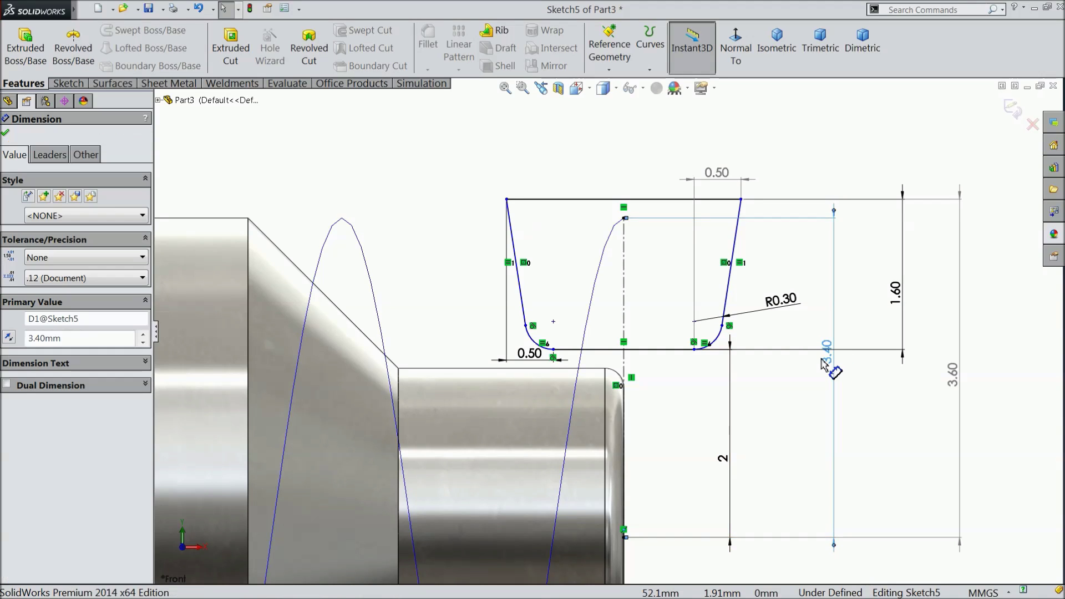
key(Delete)
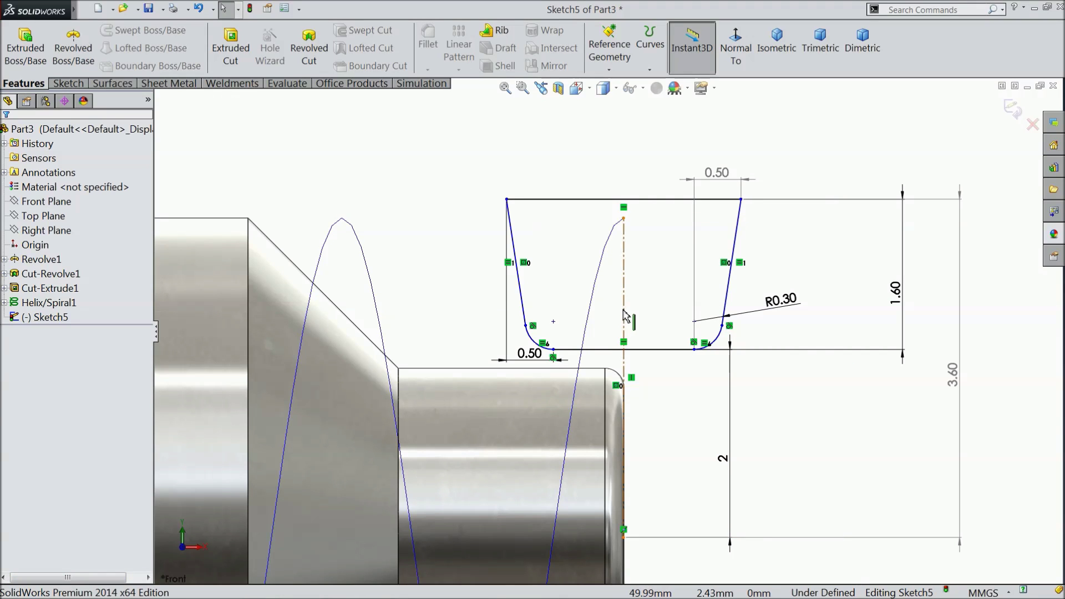
click(624, 316)
key(Delete)
Confirm the deletion and draw a horizontal centerline from the shaft's end face
click(448, 305)
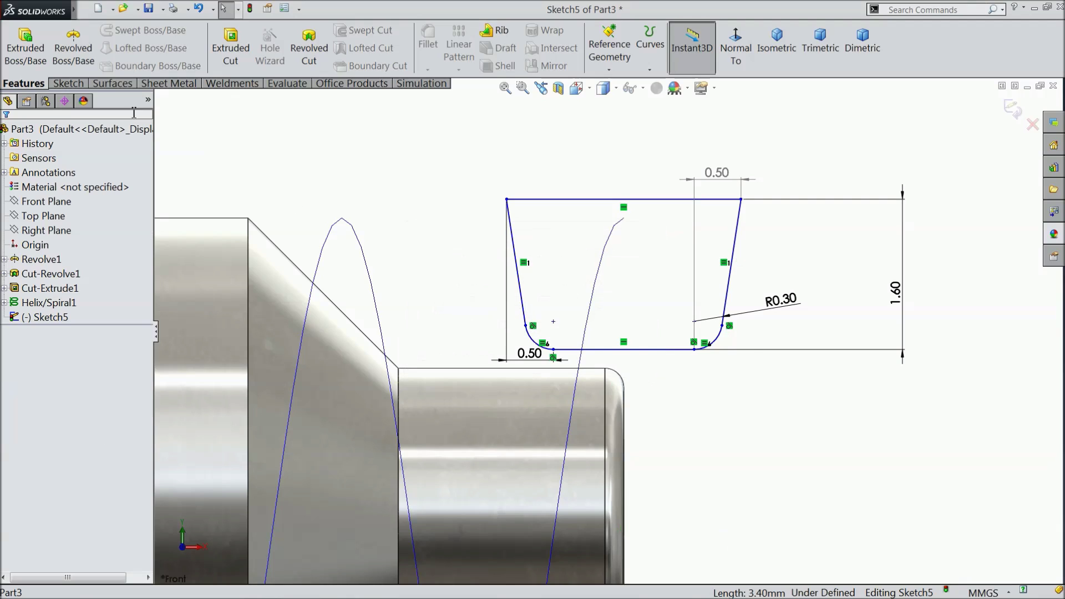
click(67, 83)
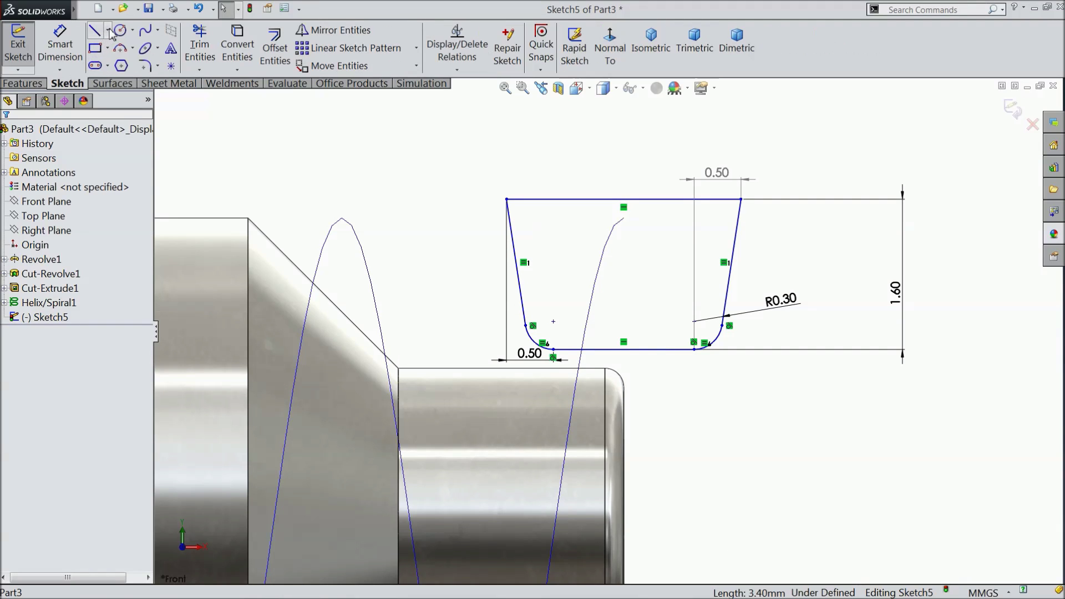
click(109, 31)
click(114, 61)
scroll(643, 480, up, 2)
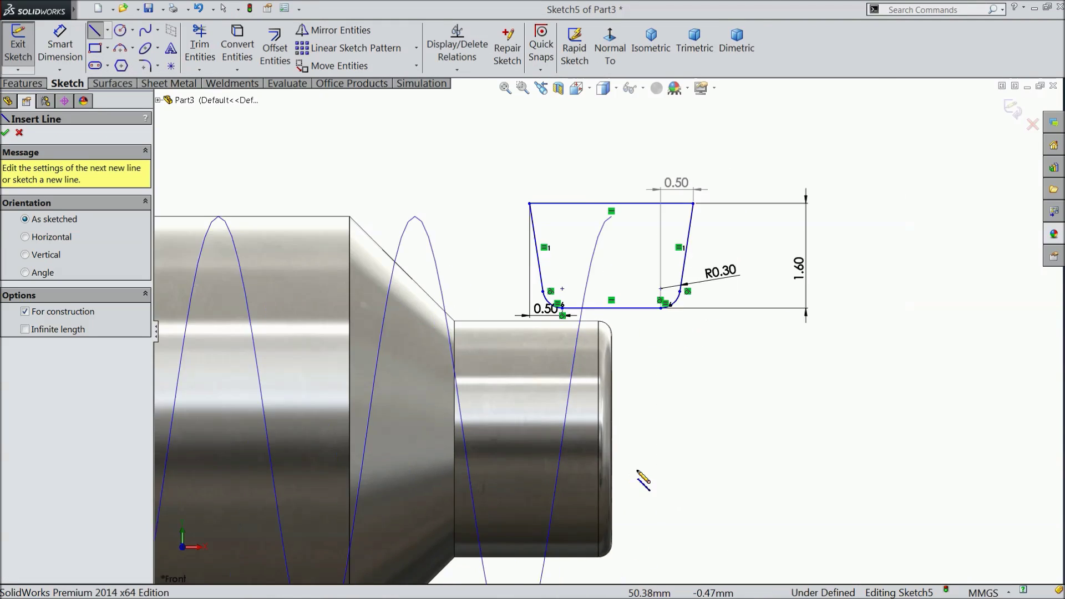
scroll(644, 480, down, 2)
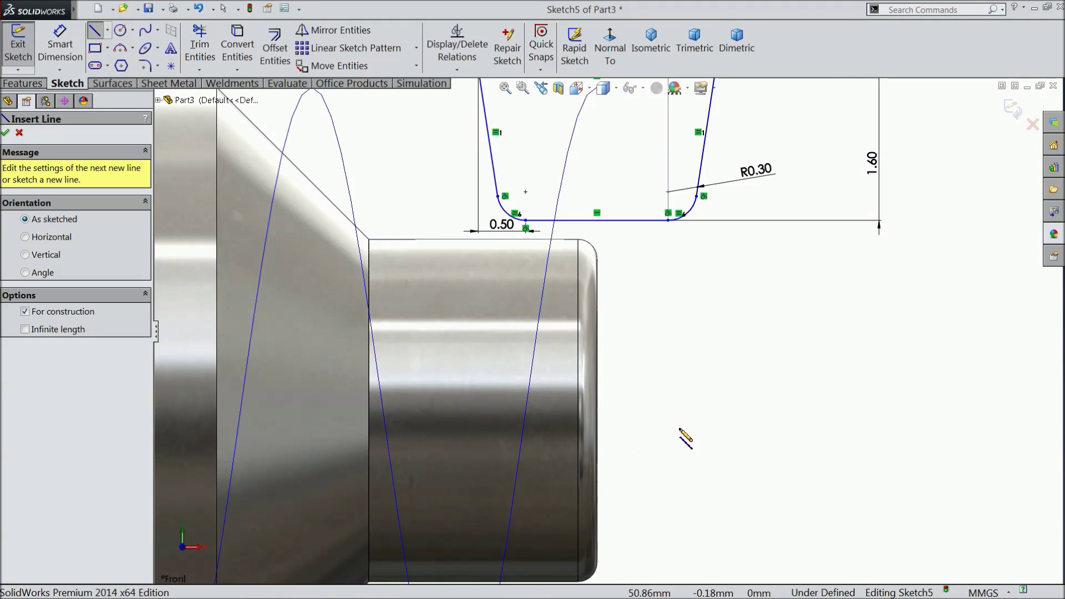
click(596, 411)
click(697, 411)
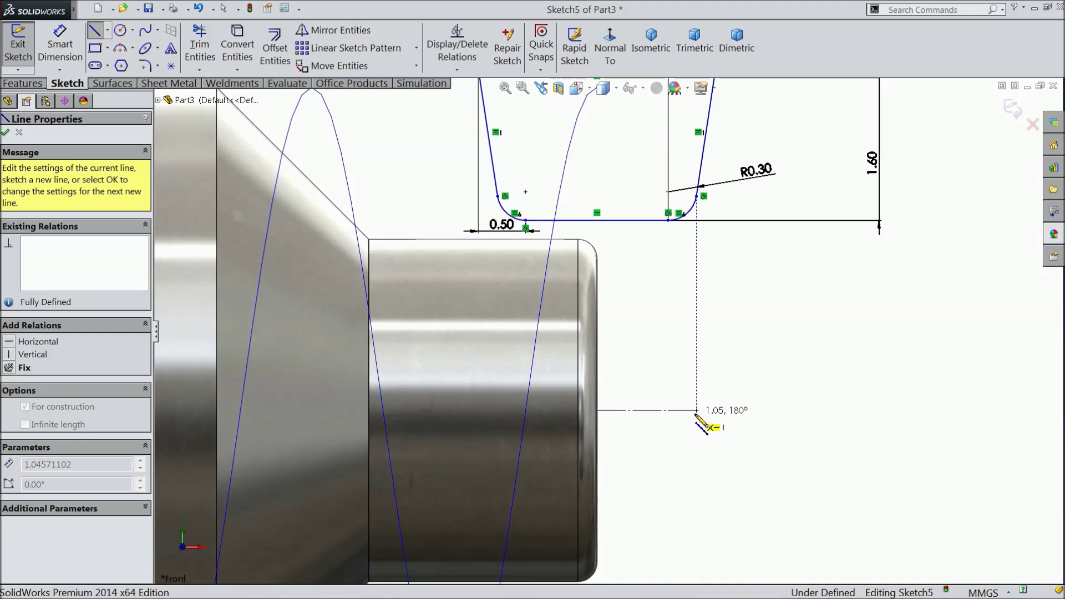
right_click(718, 367)
click(752, 109)
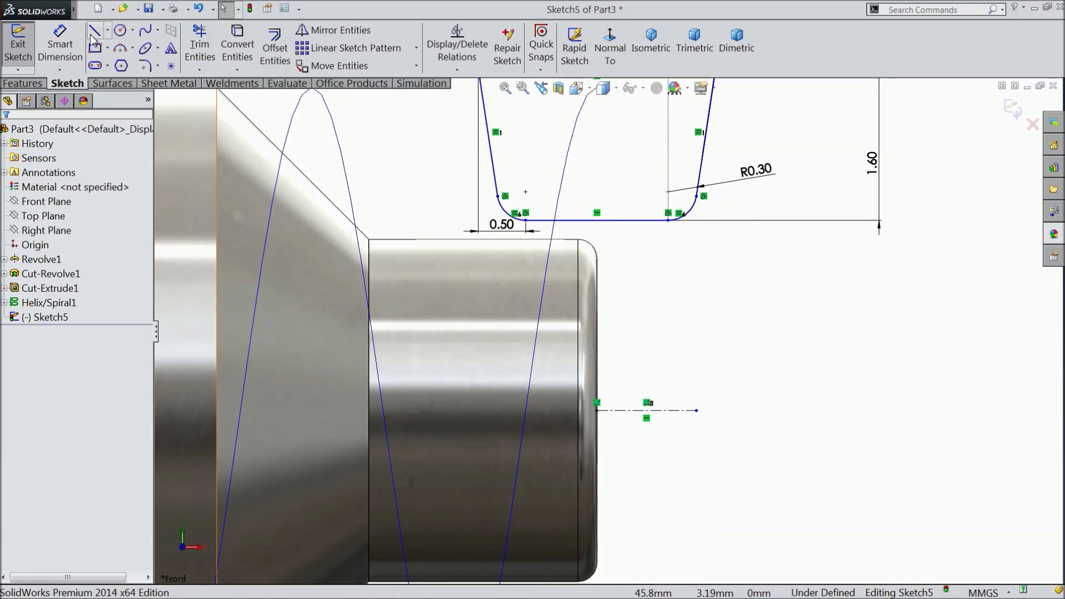
Draw a vertical centerline up from the bottom edge's midpoint
click(108, 30)
click(120, 58)
scroll(577, 333, down, 5)
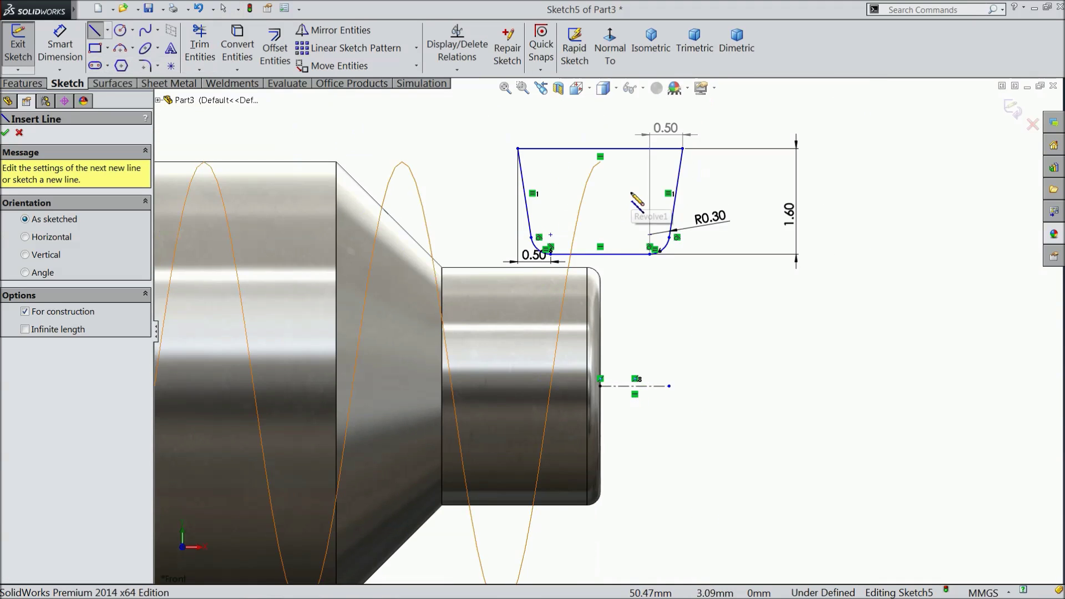
click(575, 325)
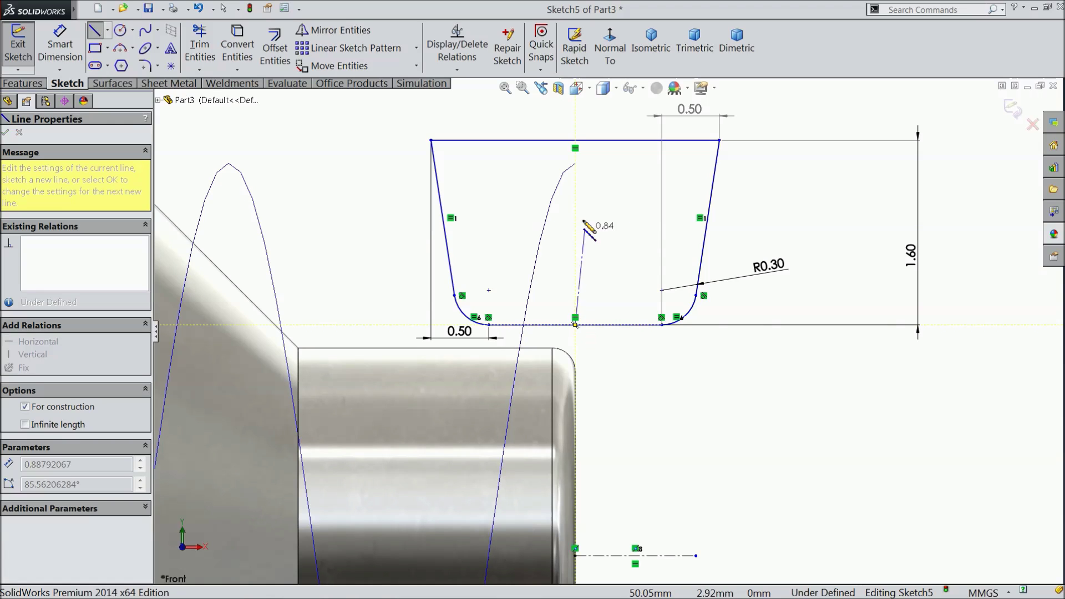
click(574, 193)
right_click(610, 142)
click(612, 146)
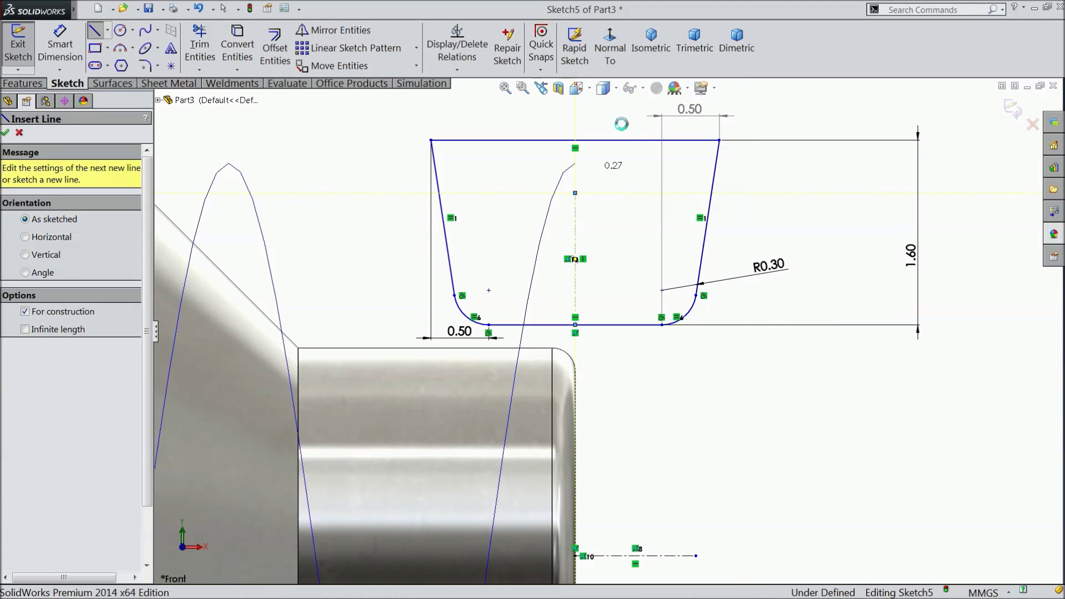
key(Escape)
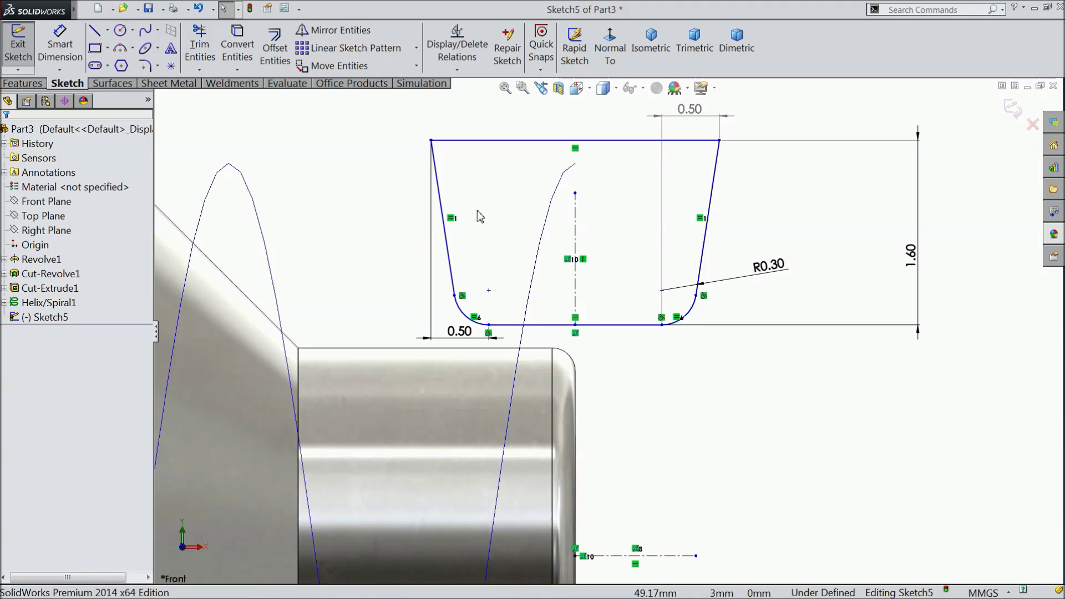
click(60, 47)
Dimension the profile's bottom edge 2 mm from the axis centerline
click(633, 326)
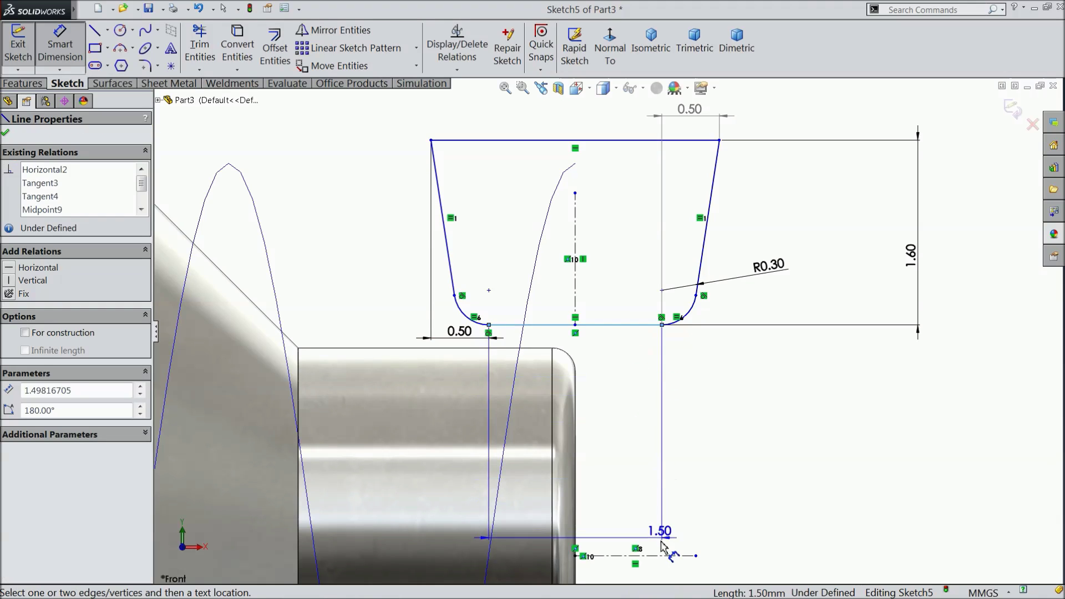
click(660, 557)
click(648, 426)
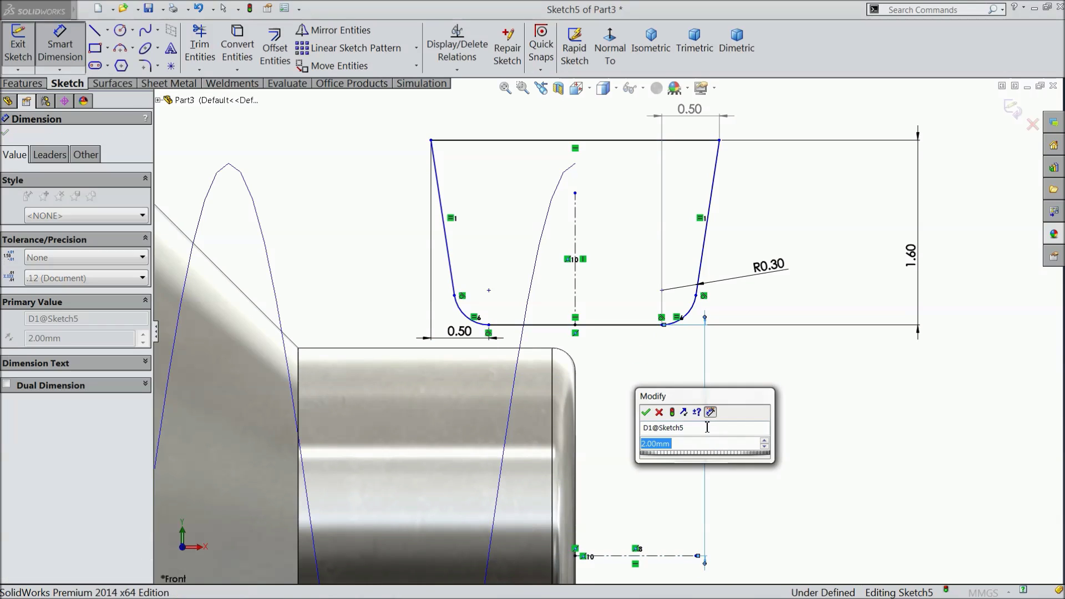
click(645, 412)
key(Escape)
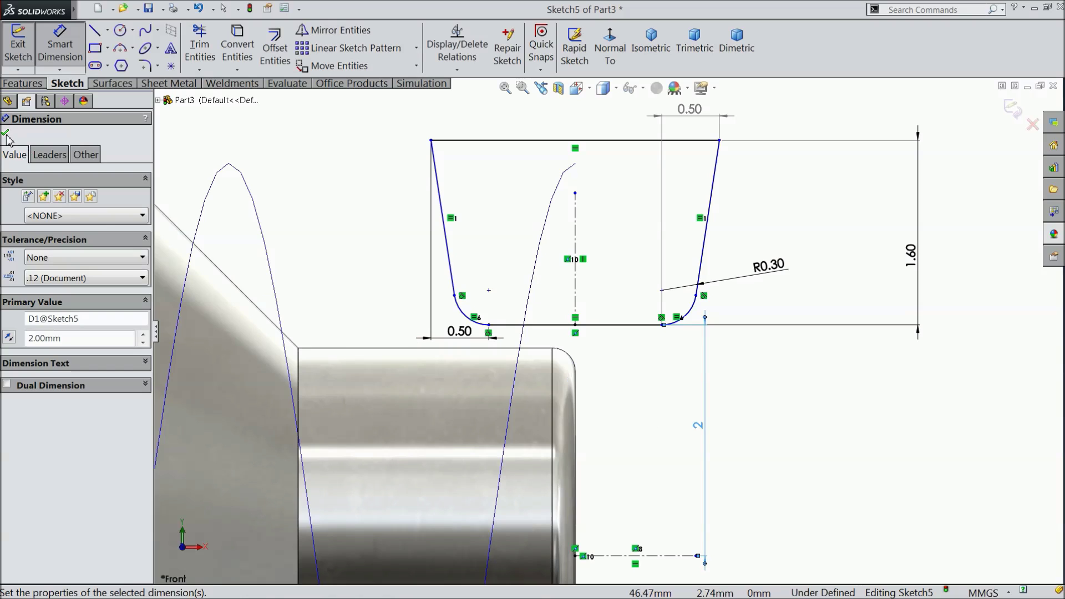
key(Escape)
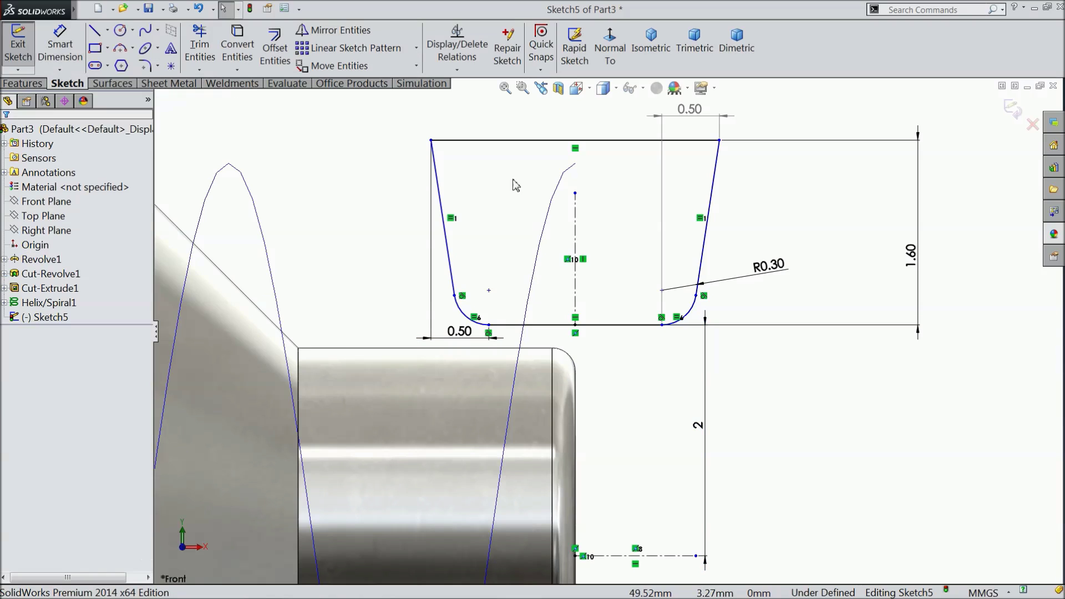
Add a Pierce relation between the centerline's top endpoint and the helix
click(575, 193)
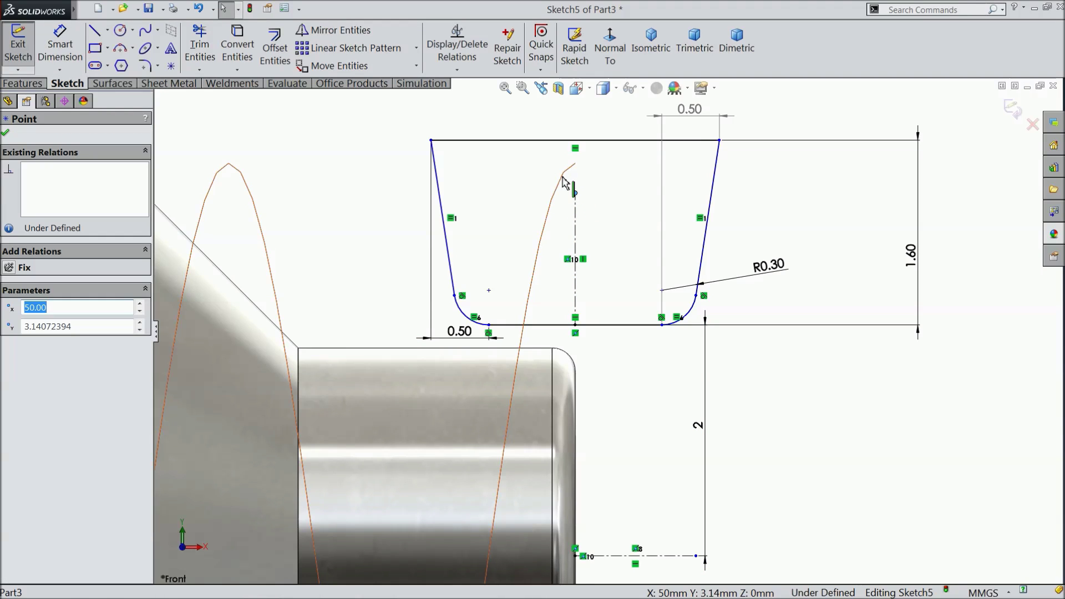
ctrl+click(563, 182)
click(606, 137)
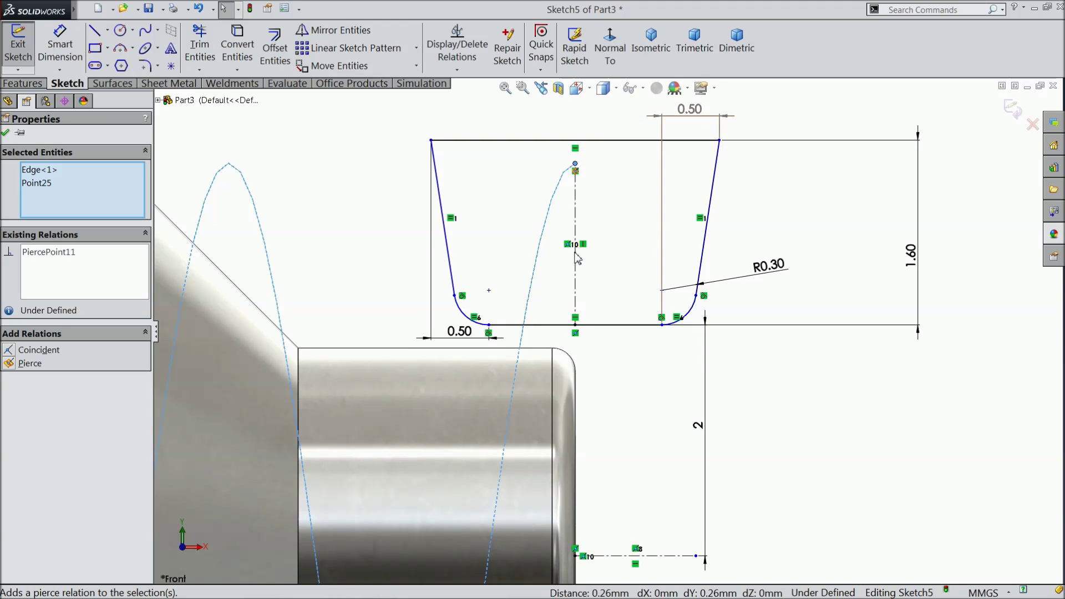
click(5, 134)
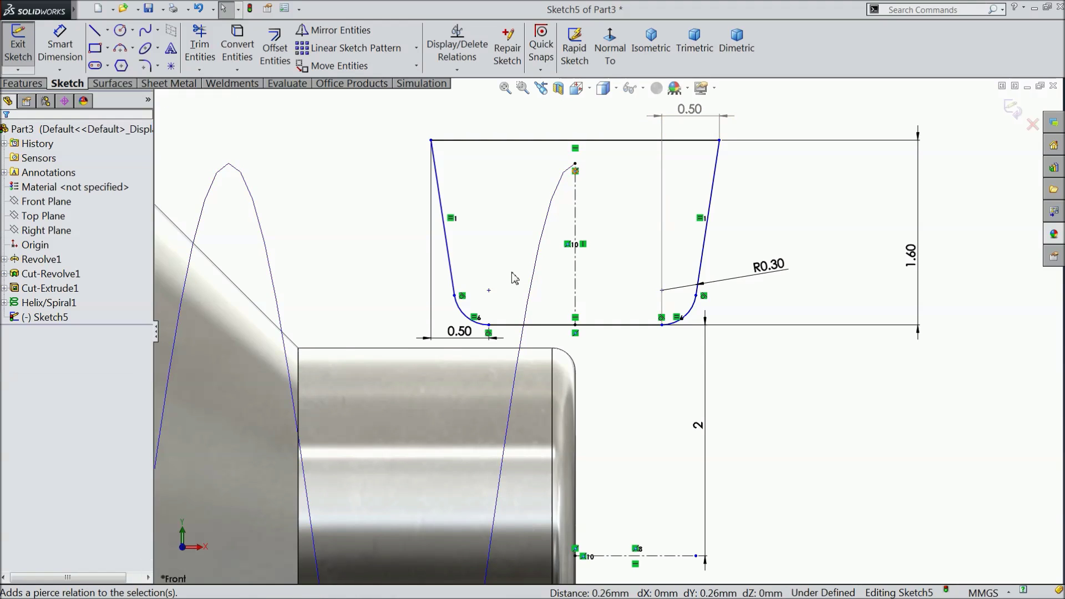
scroll(514, 278, up, 1)
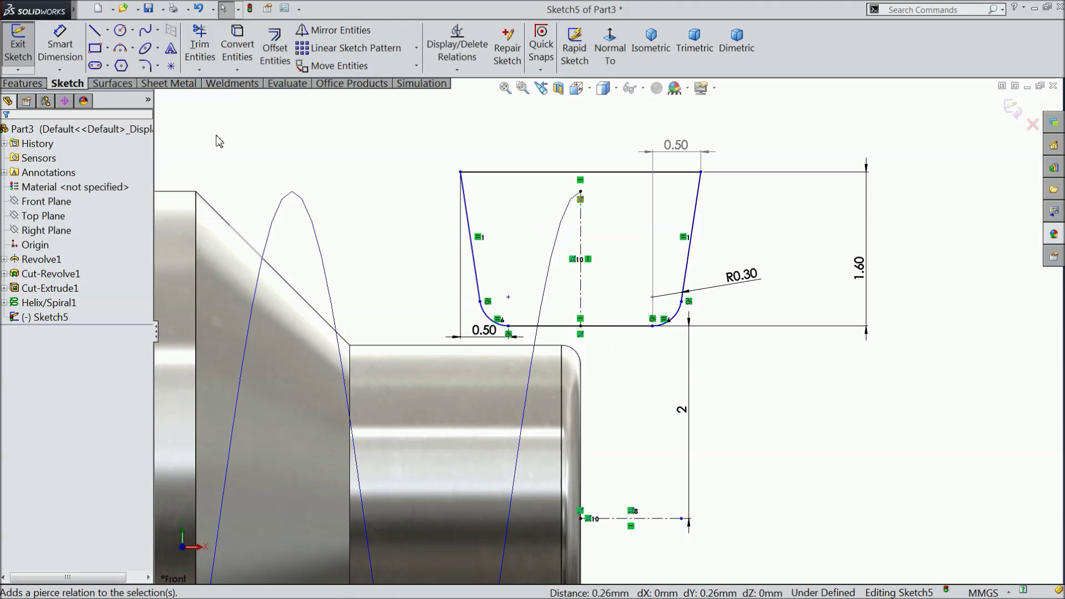
Dimension the profile's top edge to 2.99 mm and exit the sketch
click(60, 48)
click(564, 173)
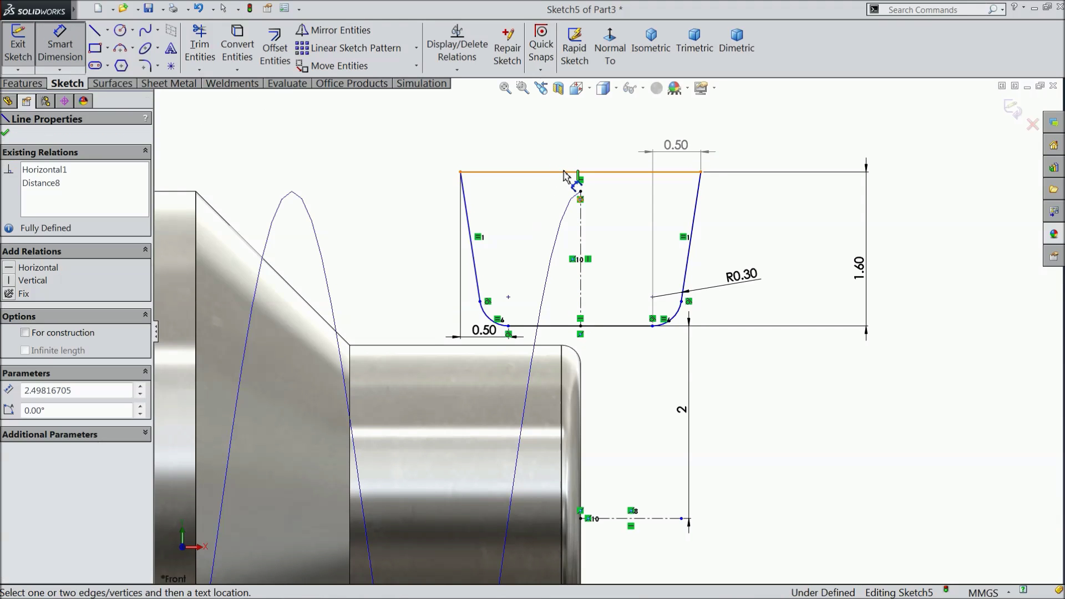
click(585, 131)
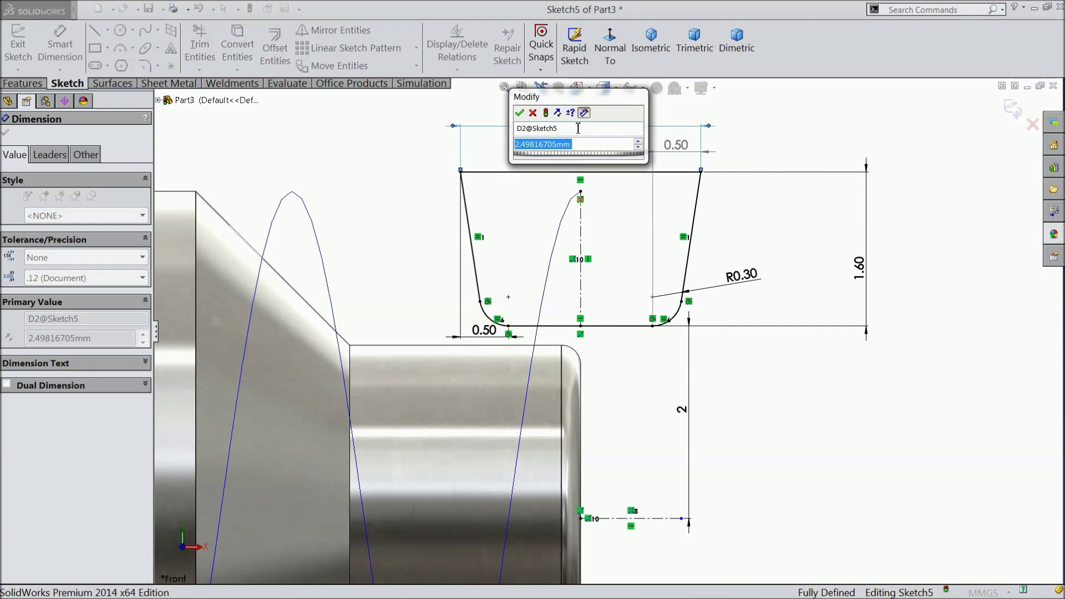
text(2.)
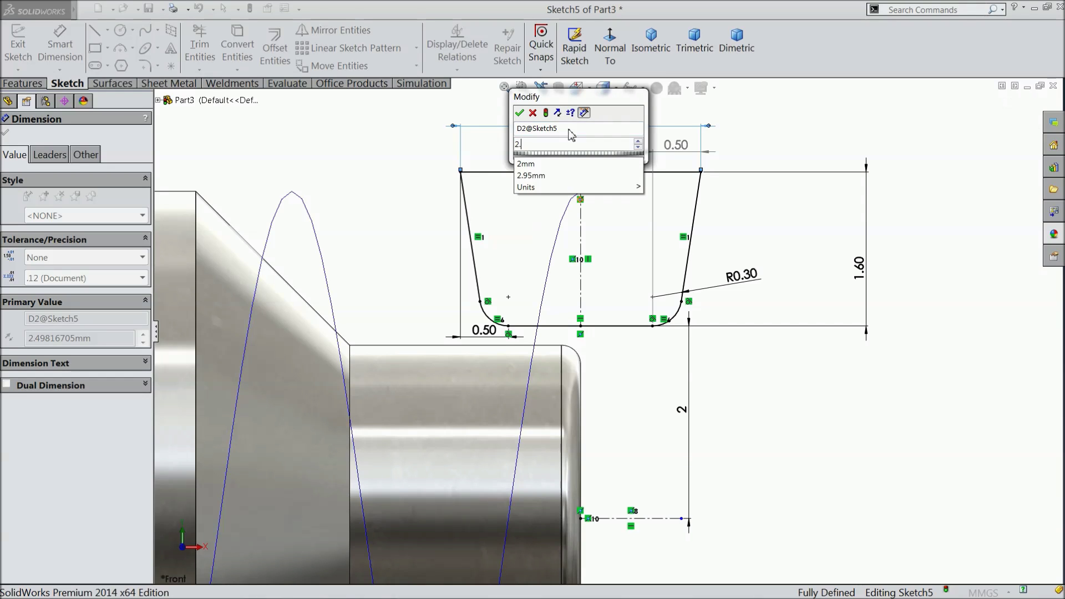
text(99)
click(520, 114)
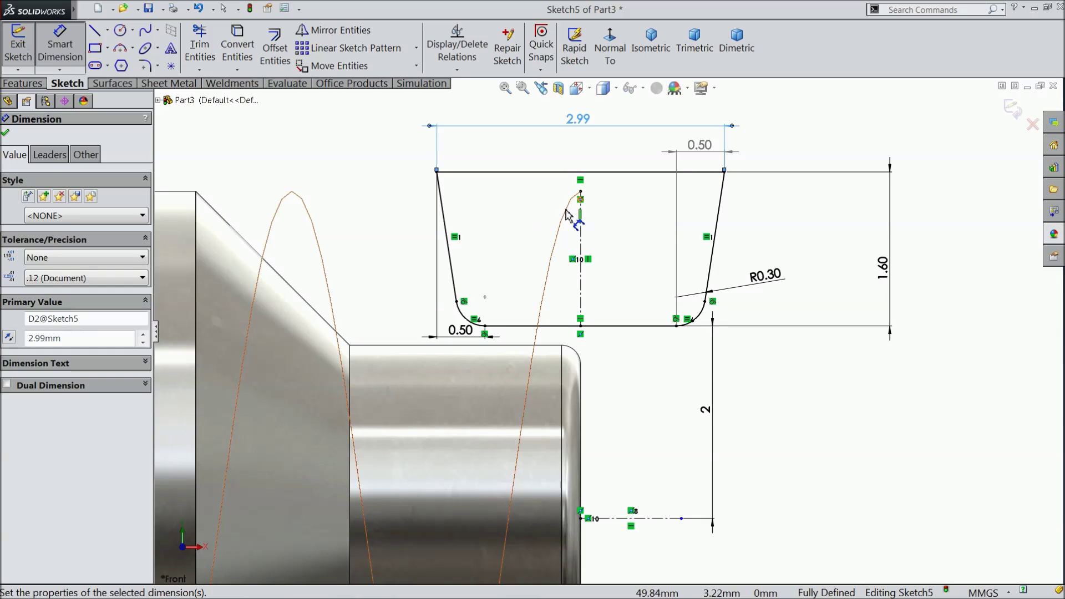
scroll(606, 328, up, 2)
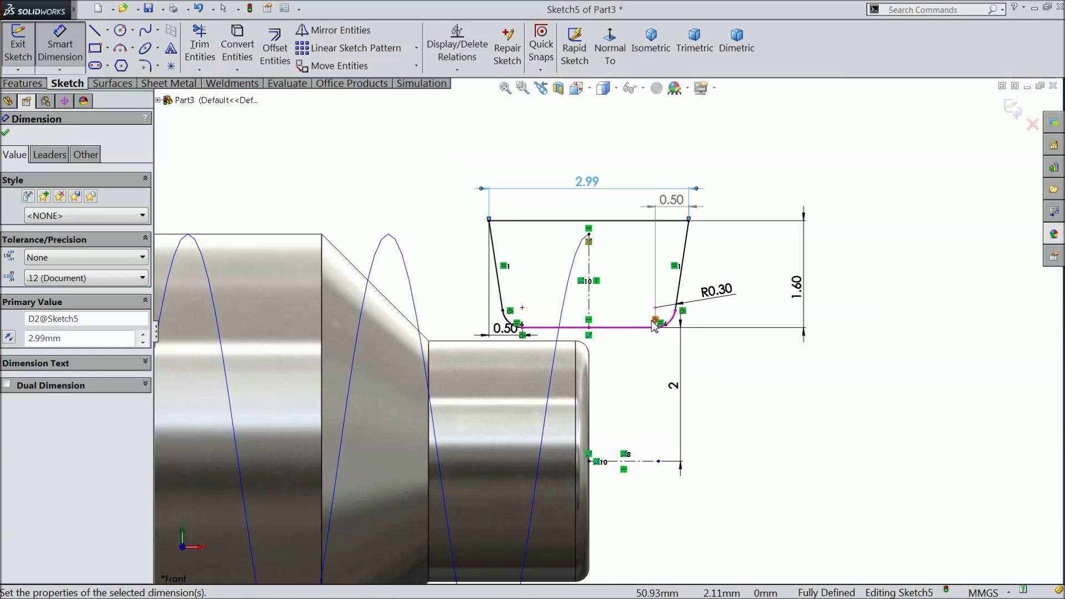
click(1013, 109)
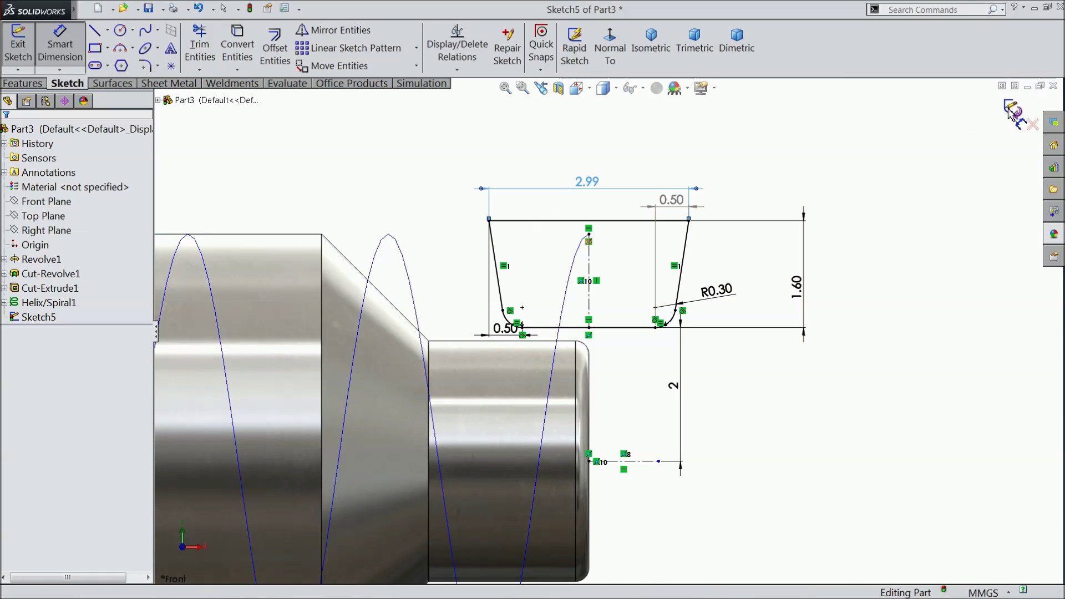
click(25, 84)
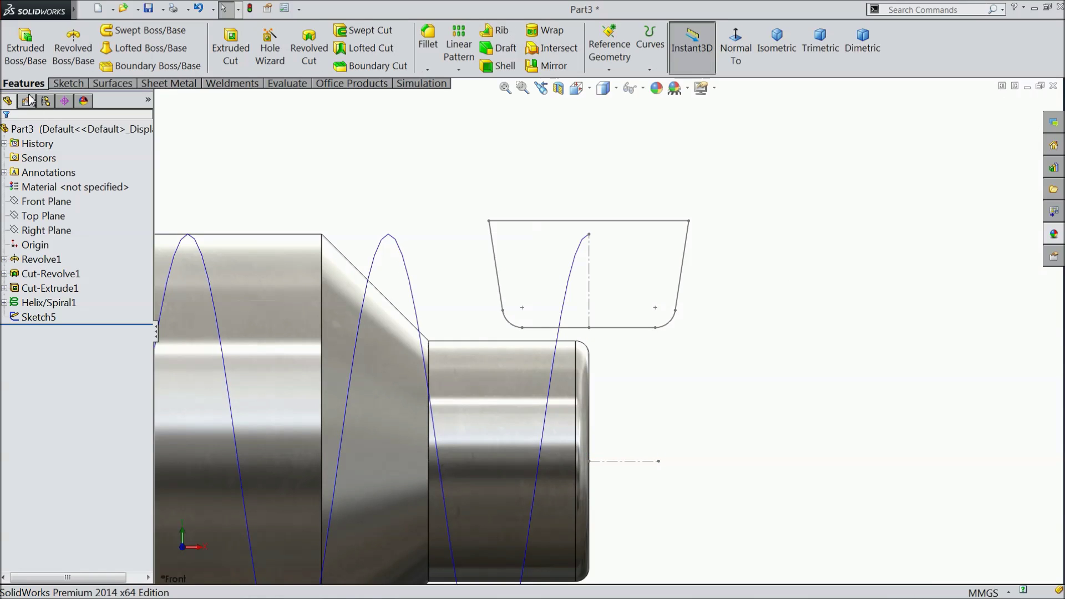
Create a Swept Cut with Sketch5 as profile and Helix/Spiral1 as path, then inspect the threaded screw
click(367, 31)
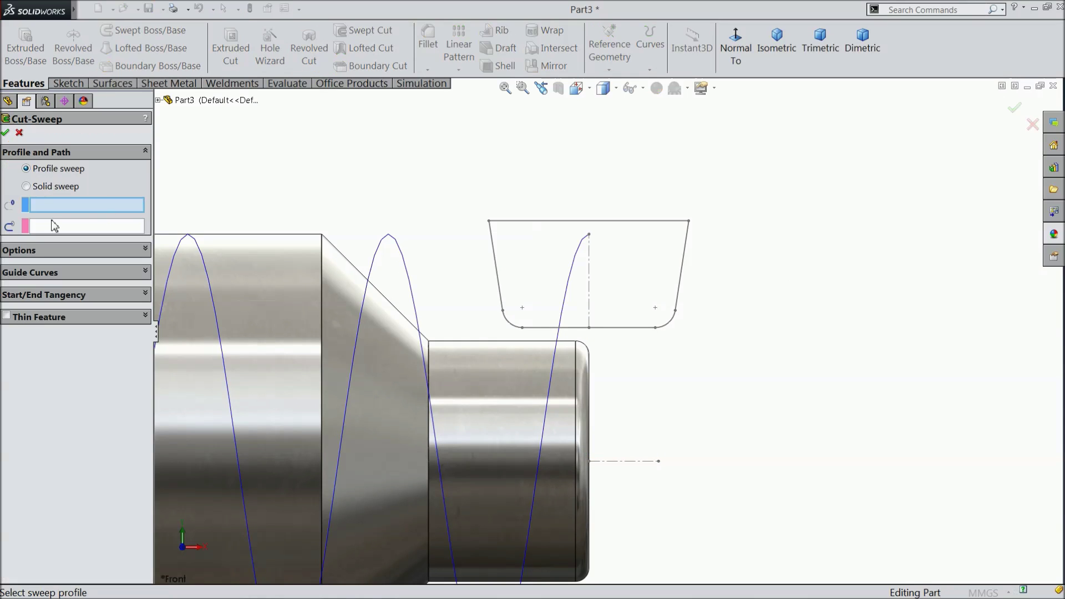
click(514, 222)
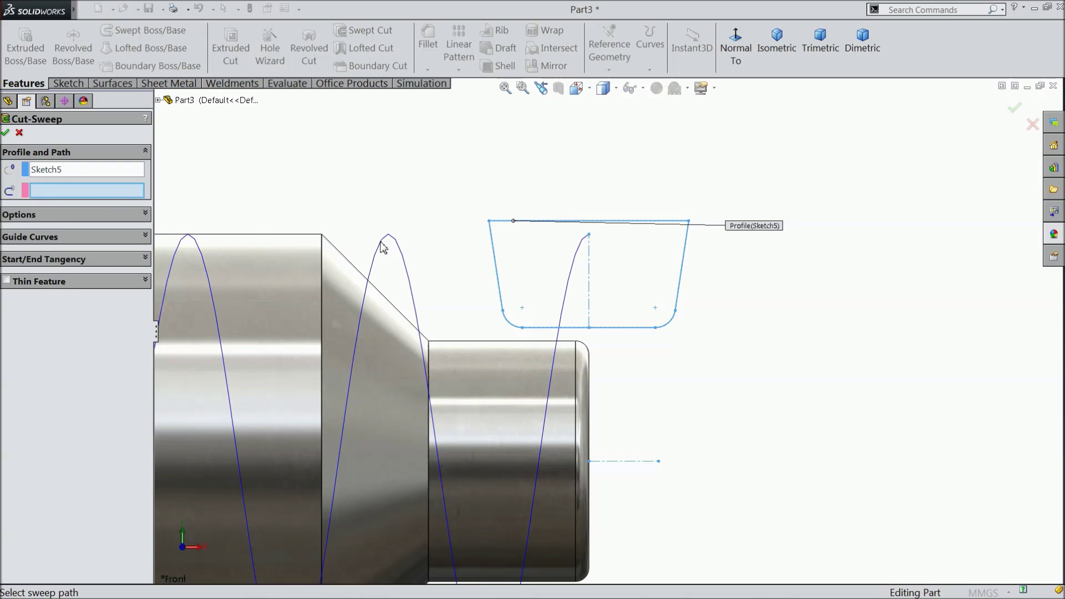
click(403, 261)
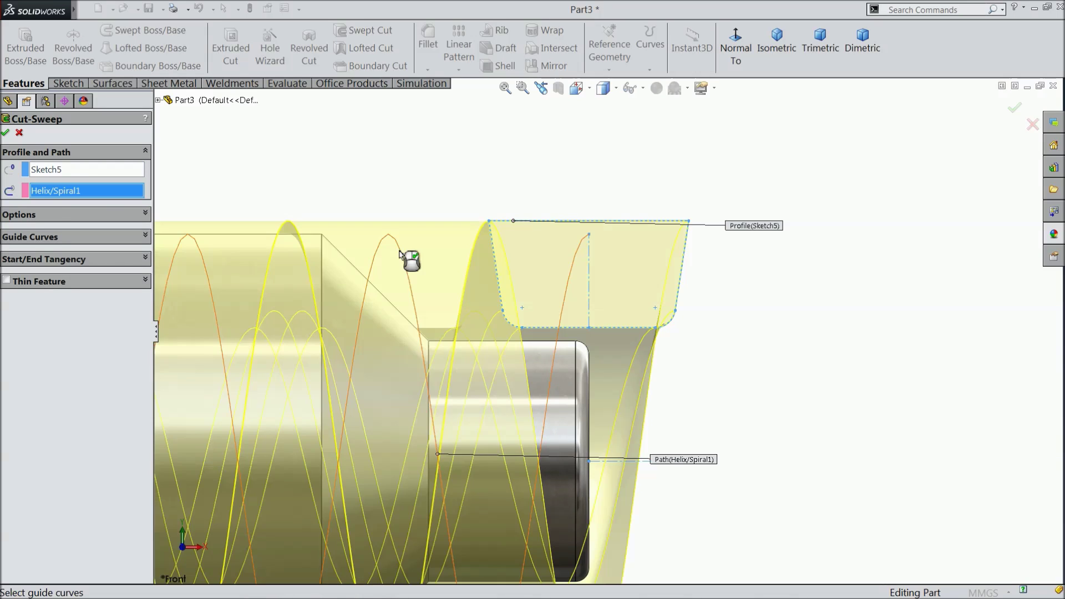
key(f)
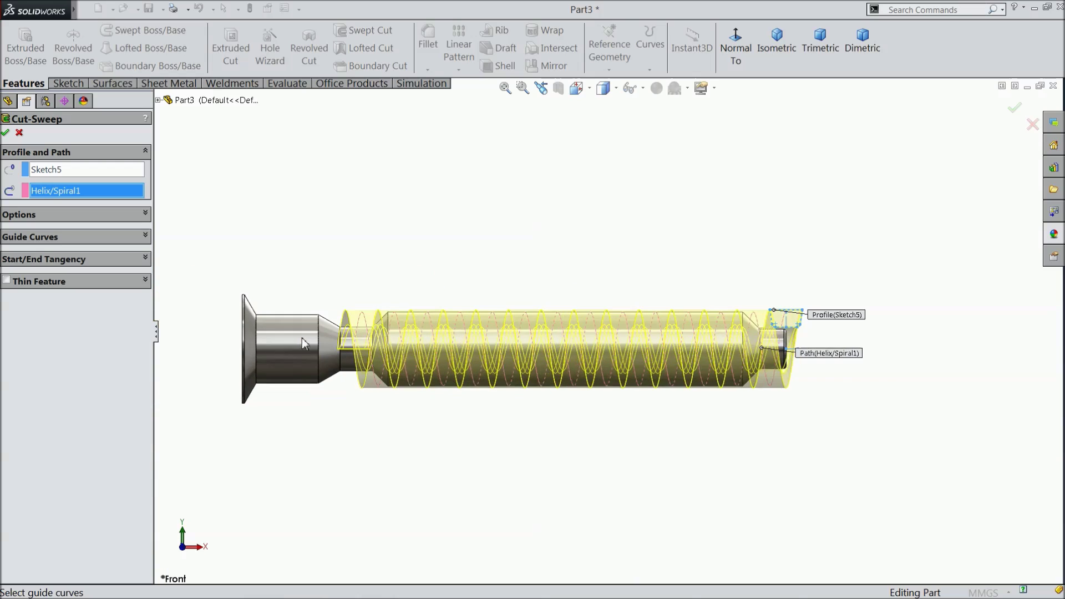
scroll(616, 333, down, 2)
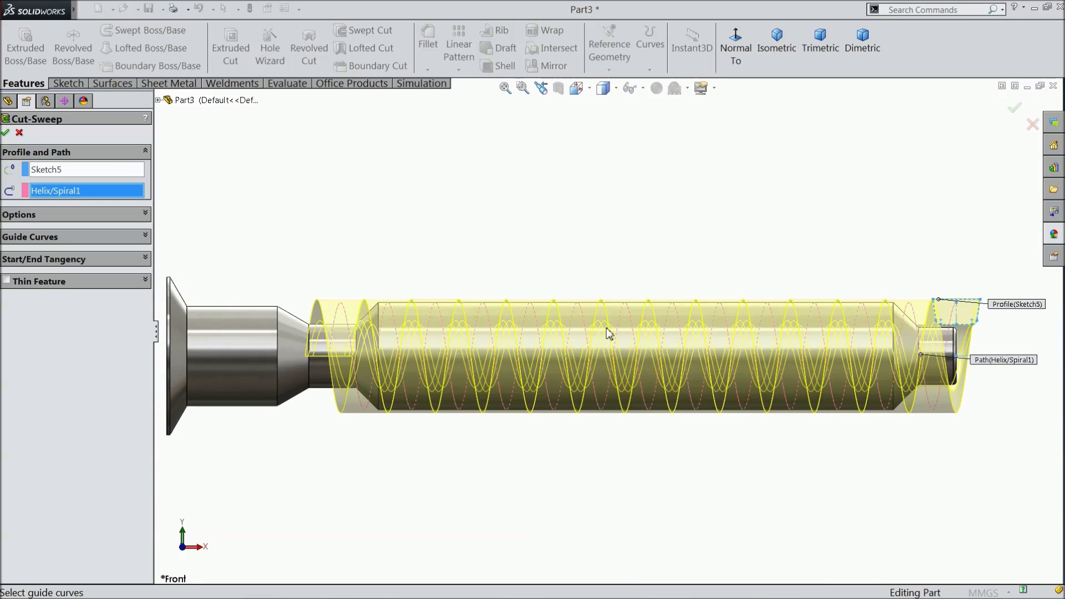
click(5, 133)
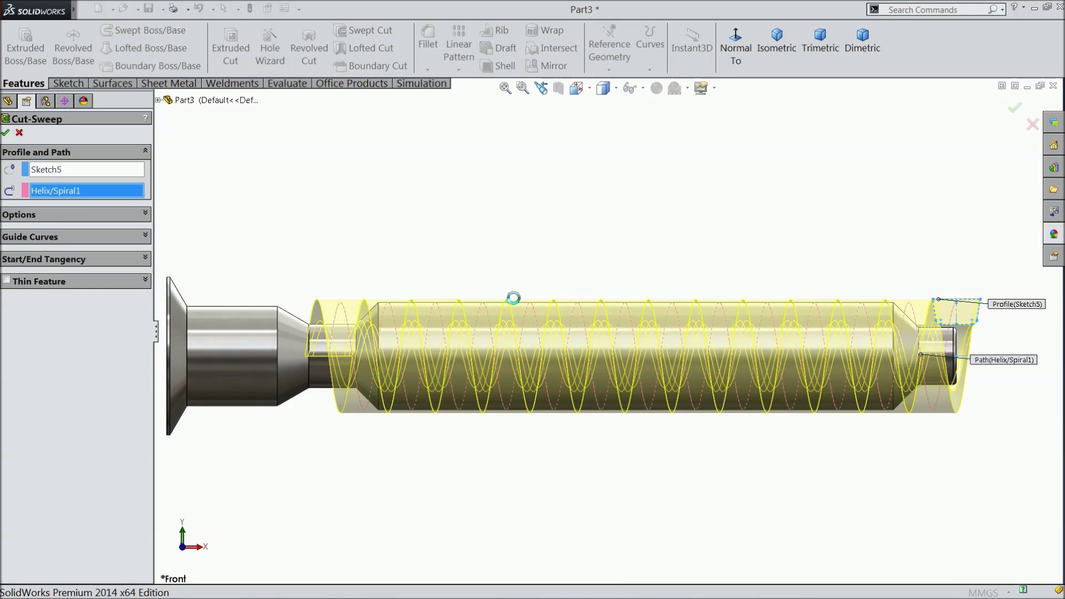
middle_drag(516, 297, 561, 336)
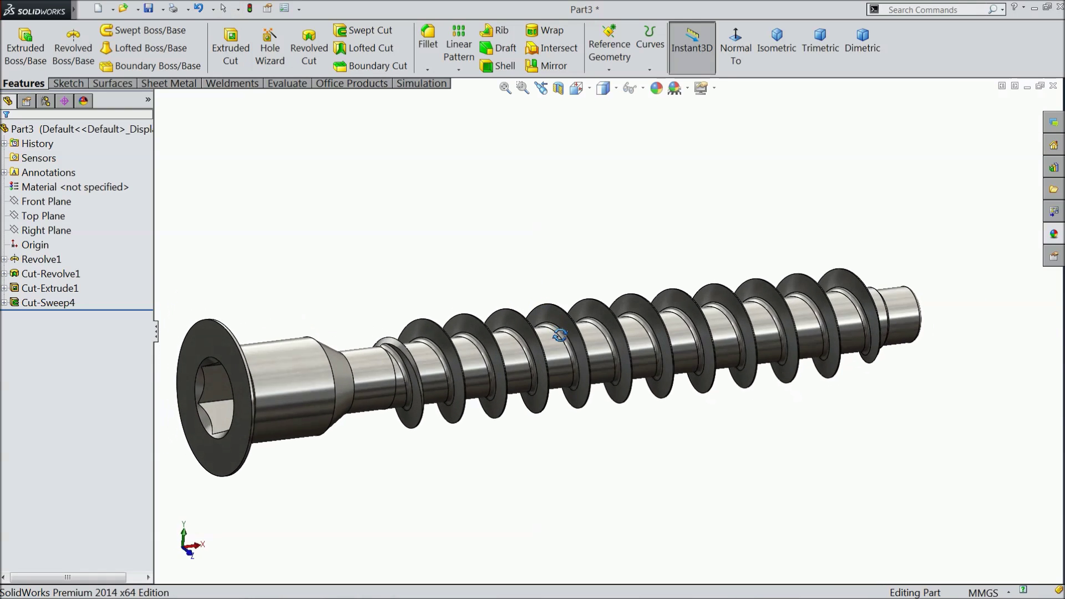
scroll(561, 335, down, 8)
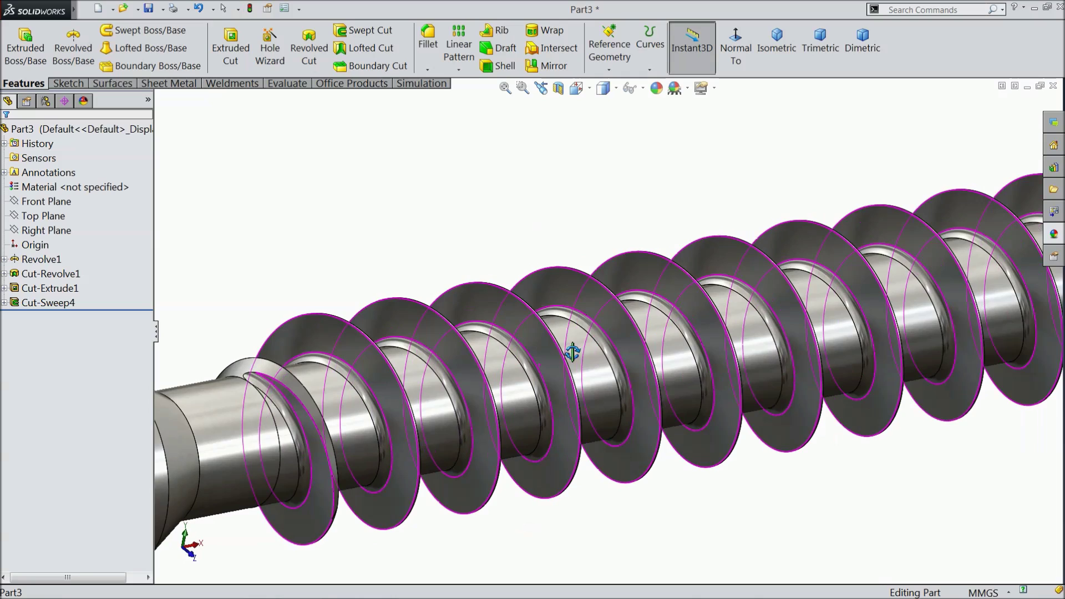
scroll(572, 353, up, 8)
middle_drag(547, 262, 551, 216)
scroll(554, 300, down, 2)
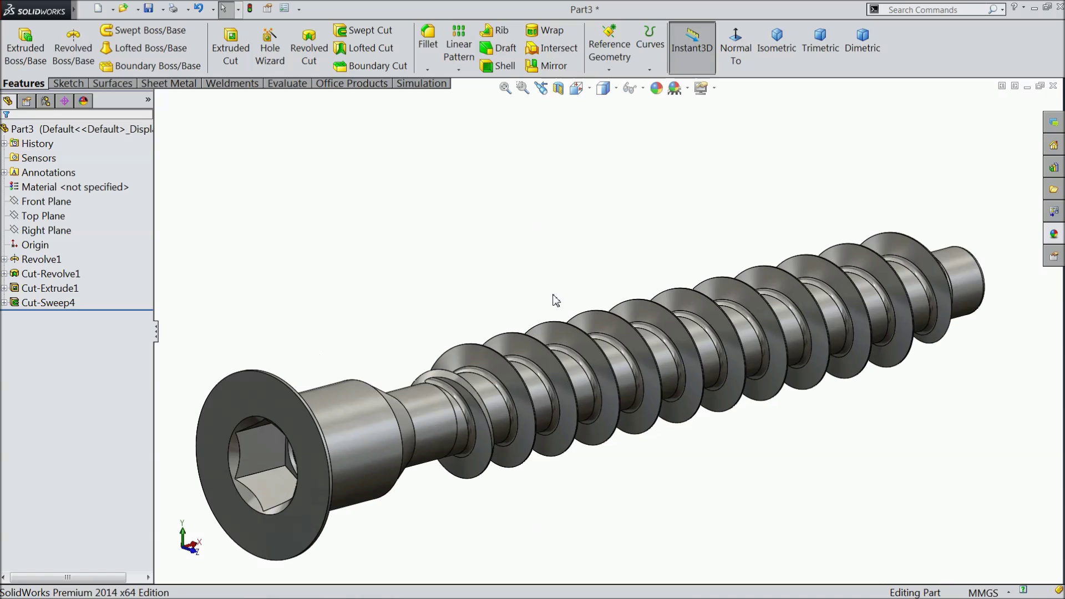